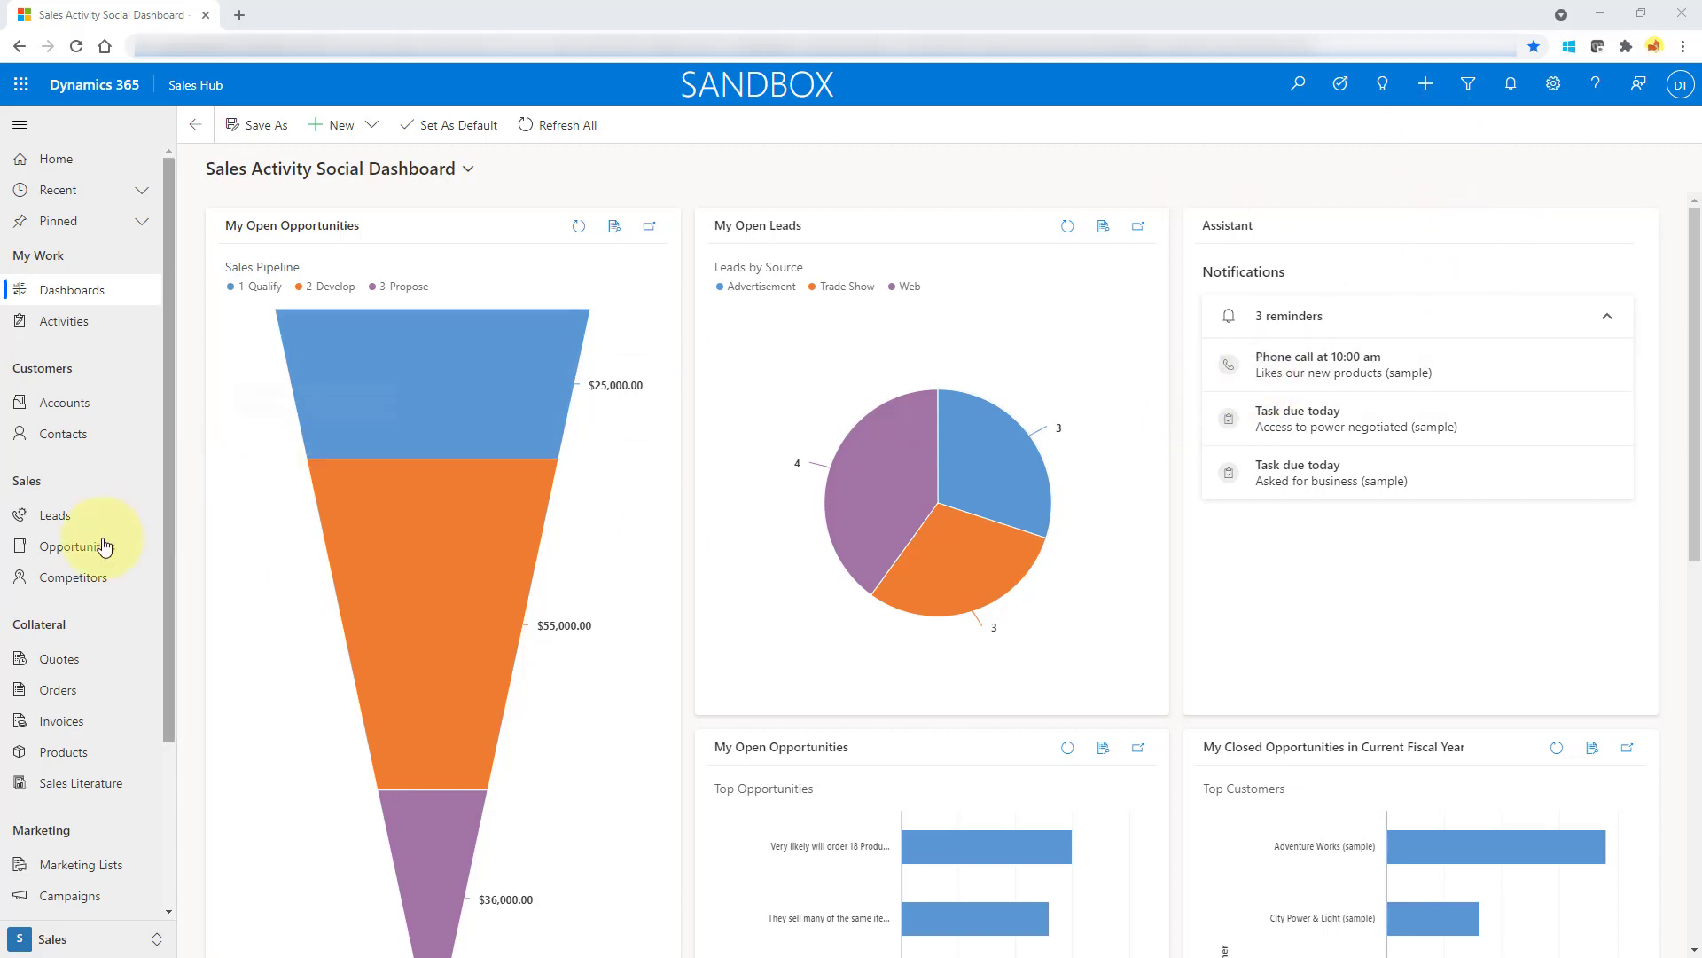
Go to Leads and open the Litware, Inc. sample lead from My Open Leads.
click(79, 519)
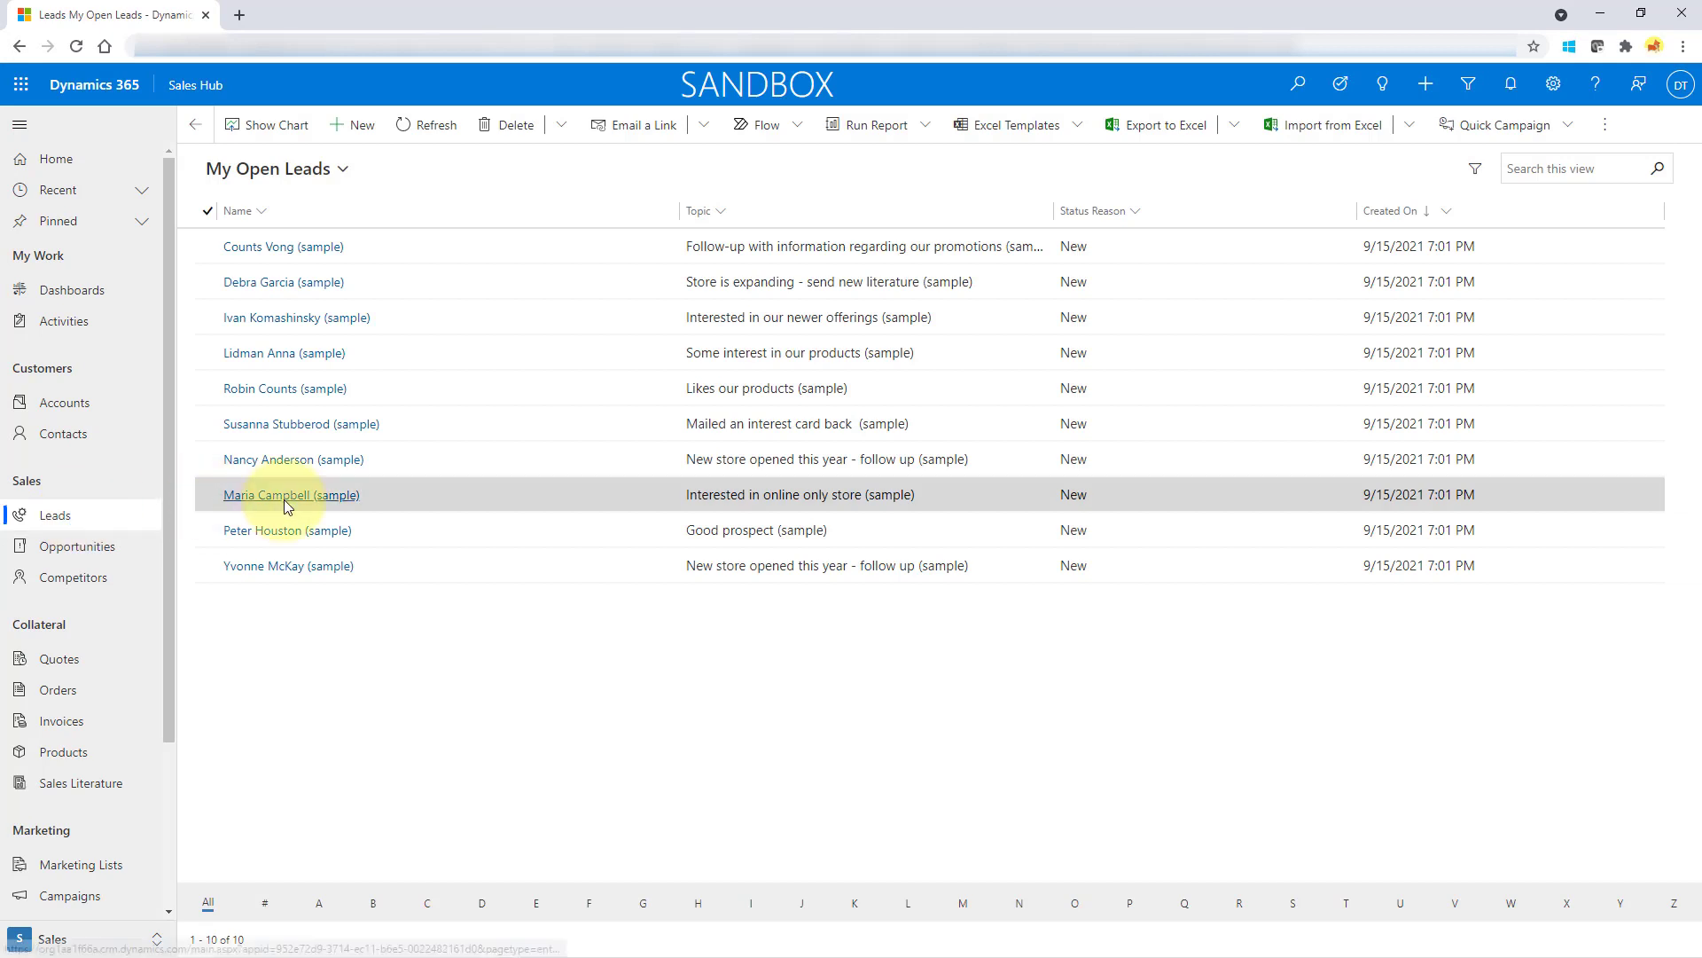
click(297, 425)
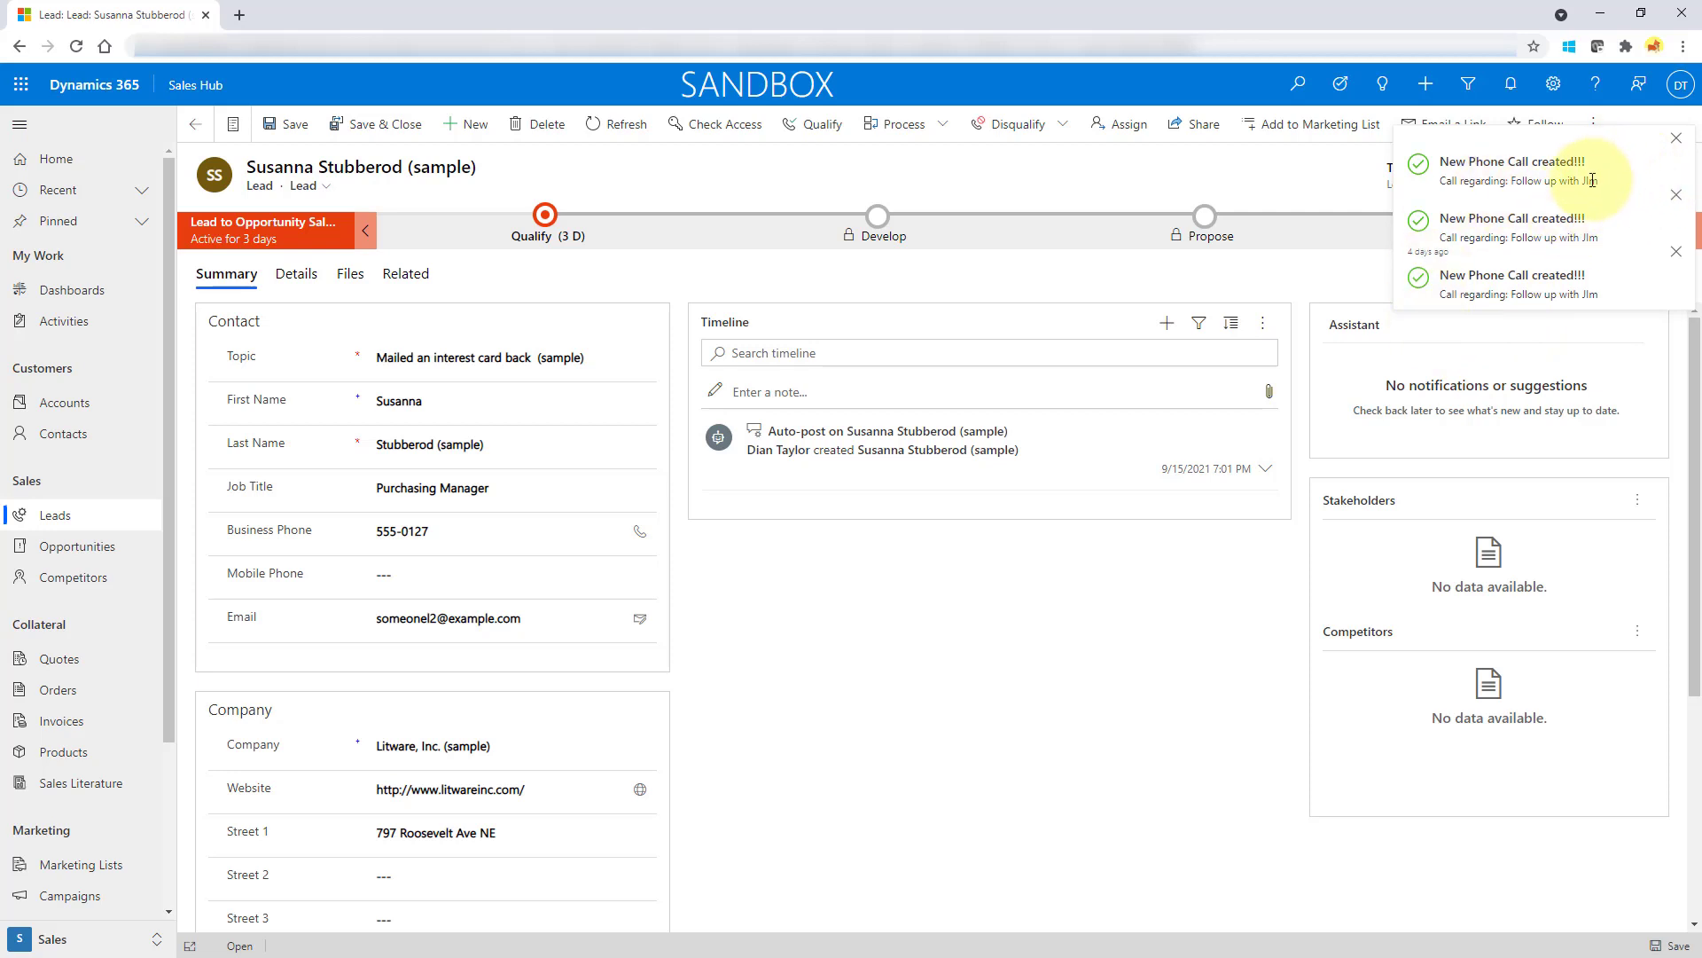
Dismiss all notifications, close the panel, and list the timeline's addable activity types.
click(1512, 86)
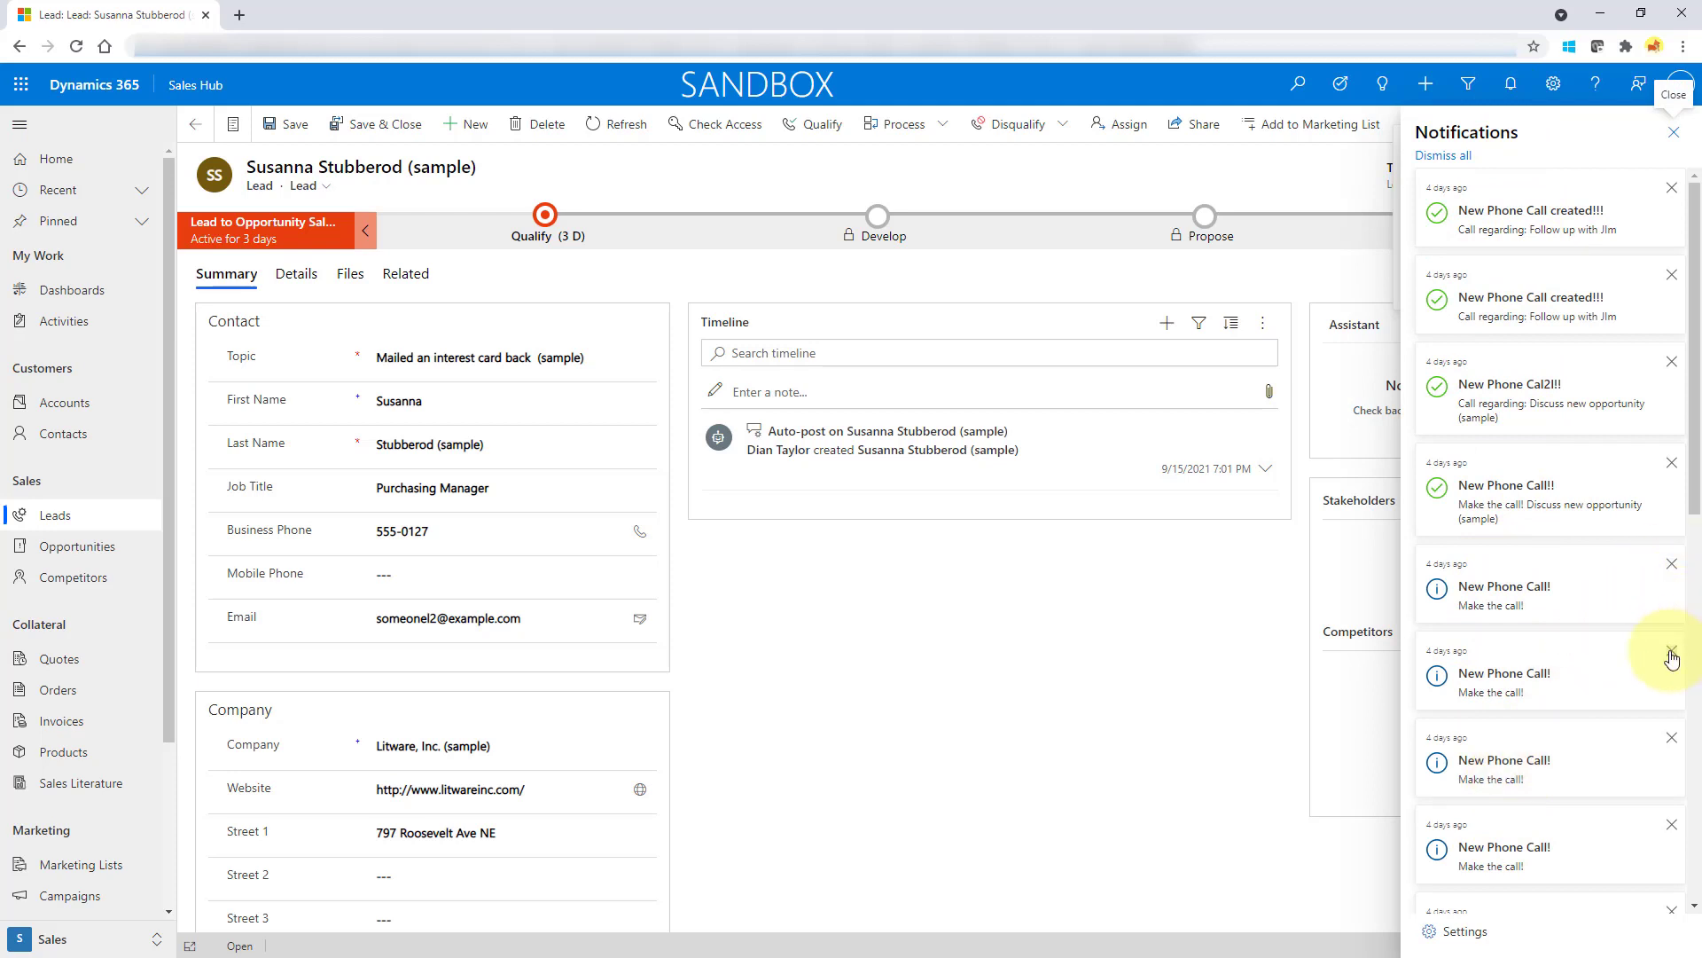
click(1445, 157)
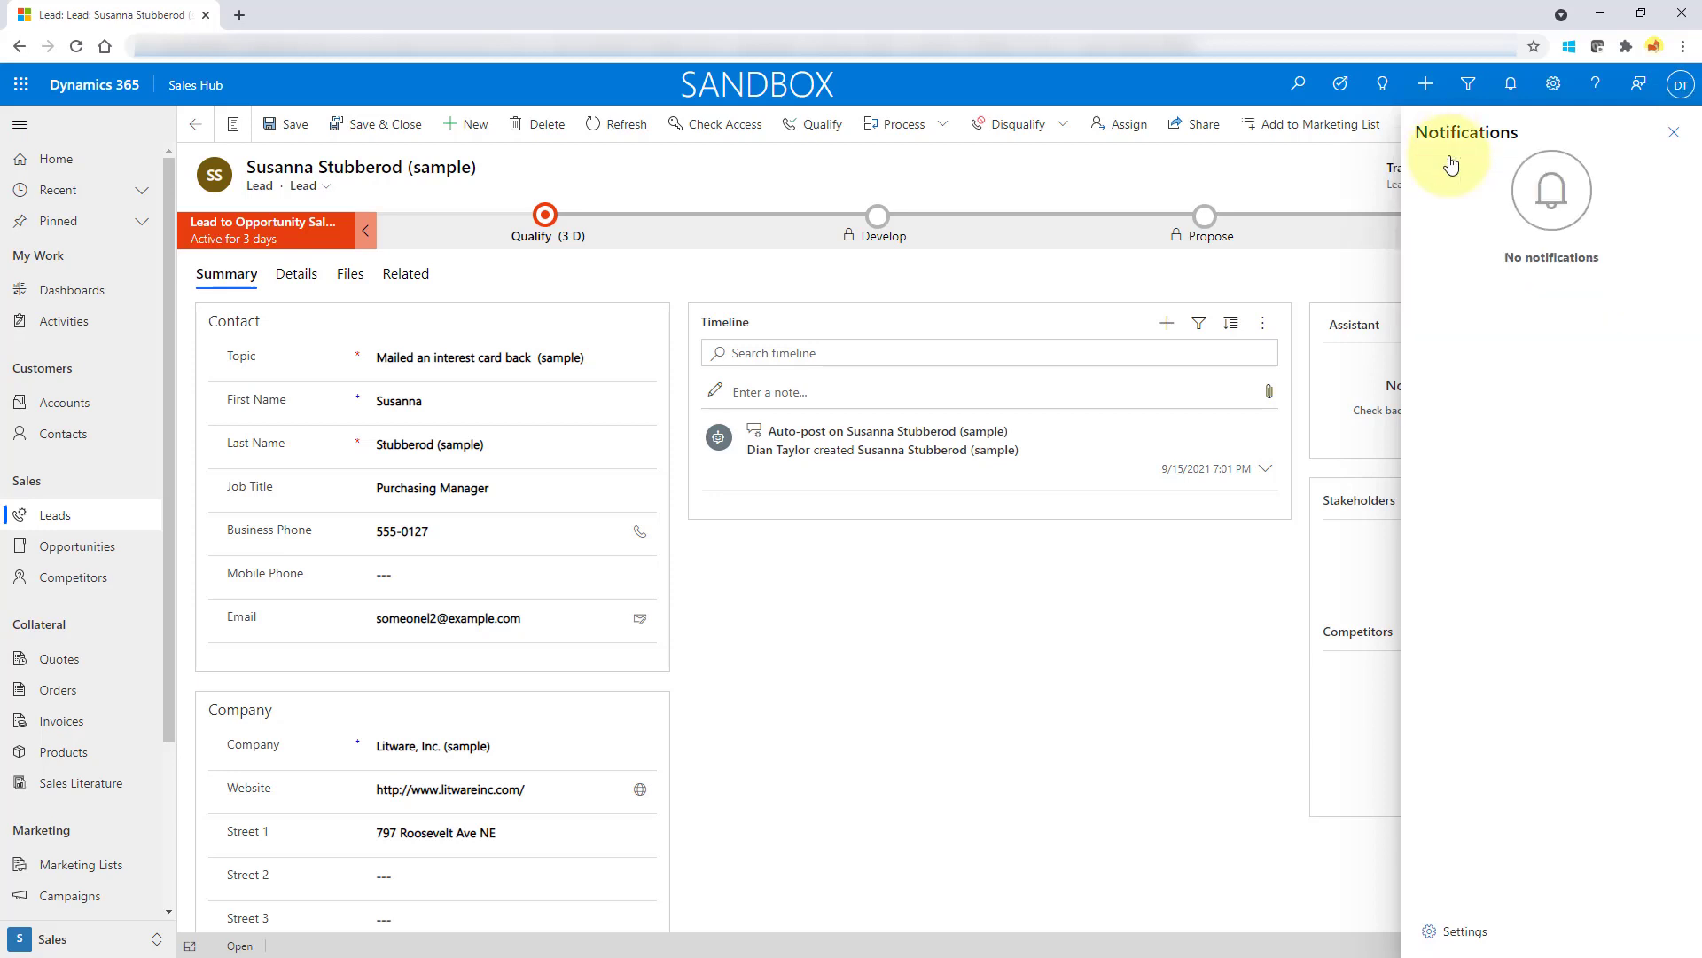
click(1673, 132)
click(1169, 325)
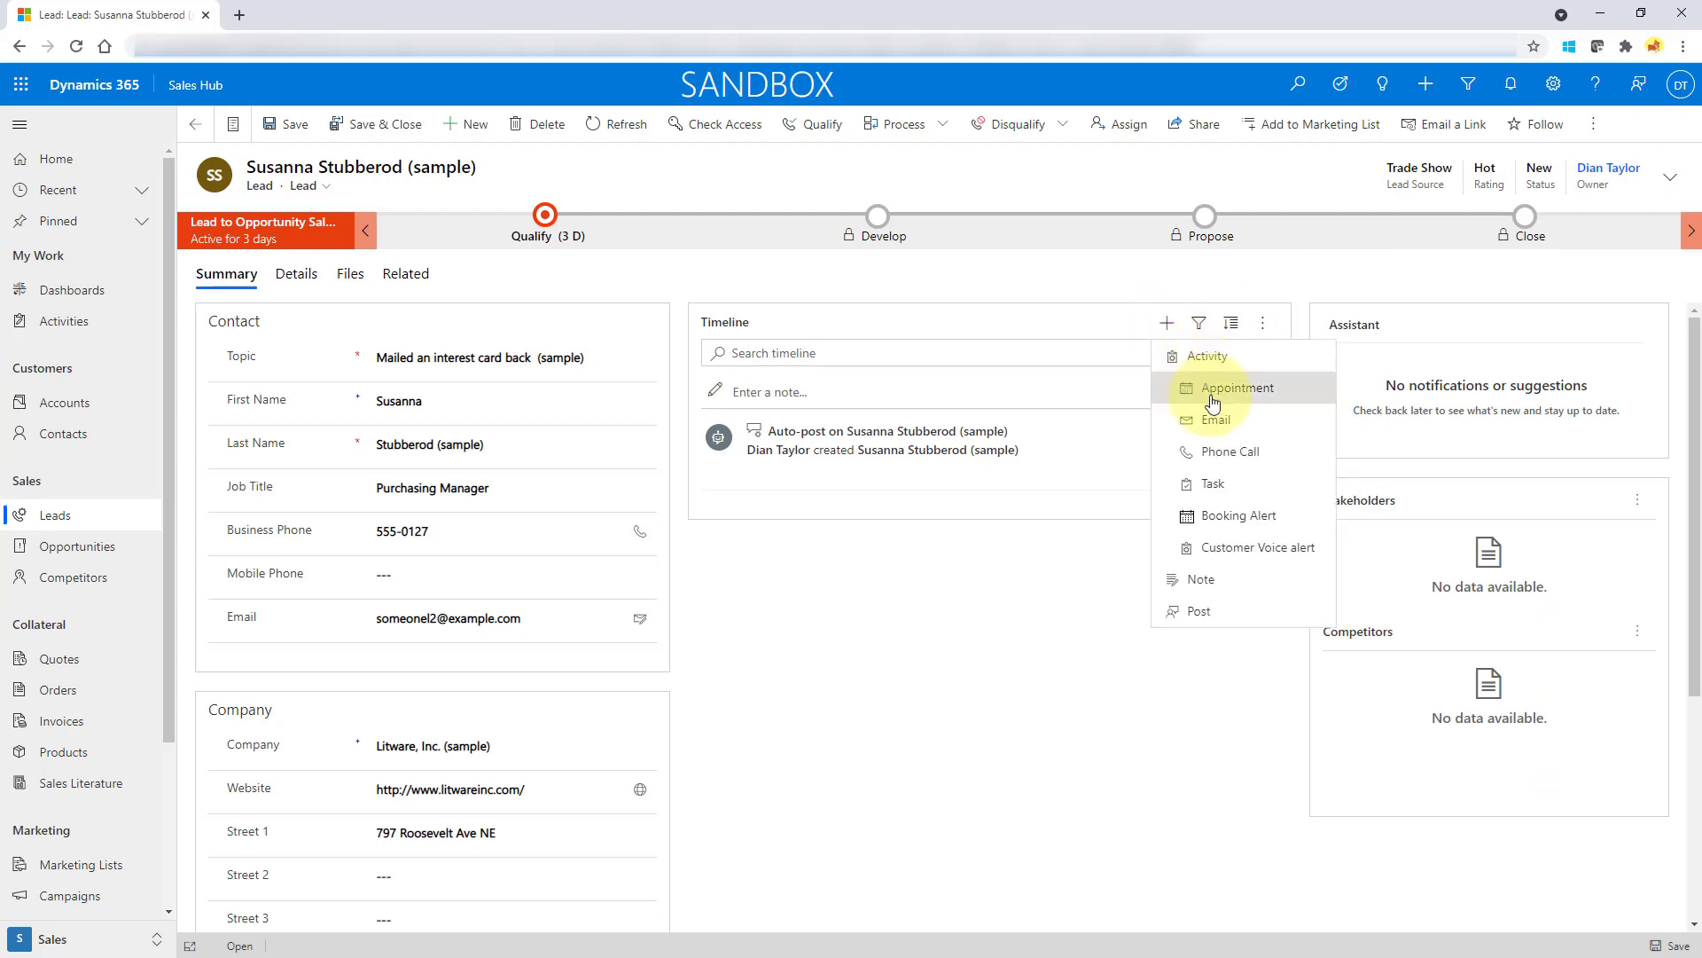
Log a phone call with a follow-up subject naming the contact and description 'description here', then save it.
click(1240, 450)
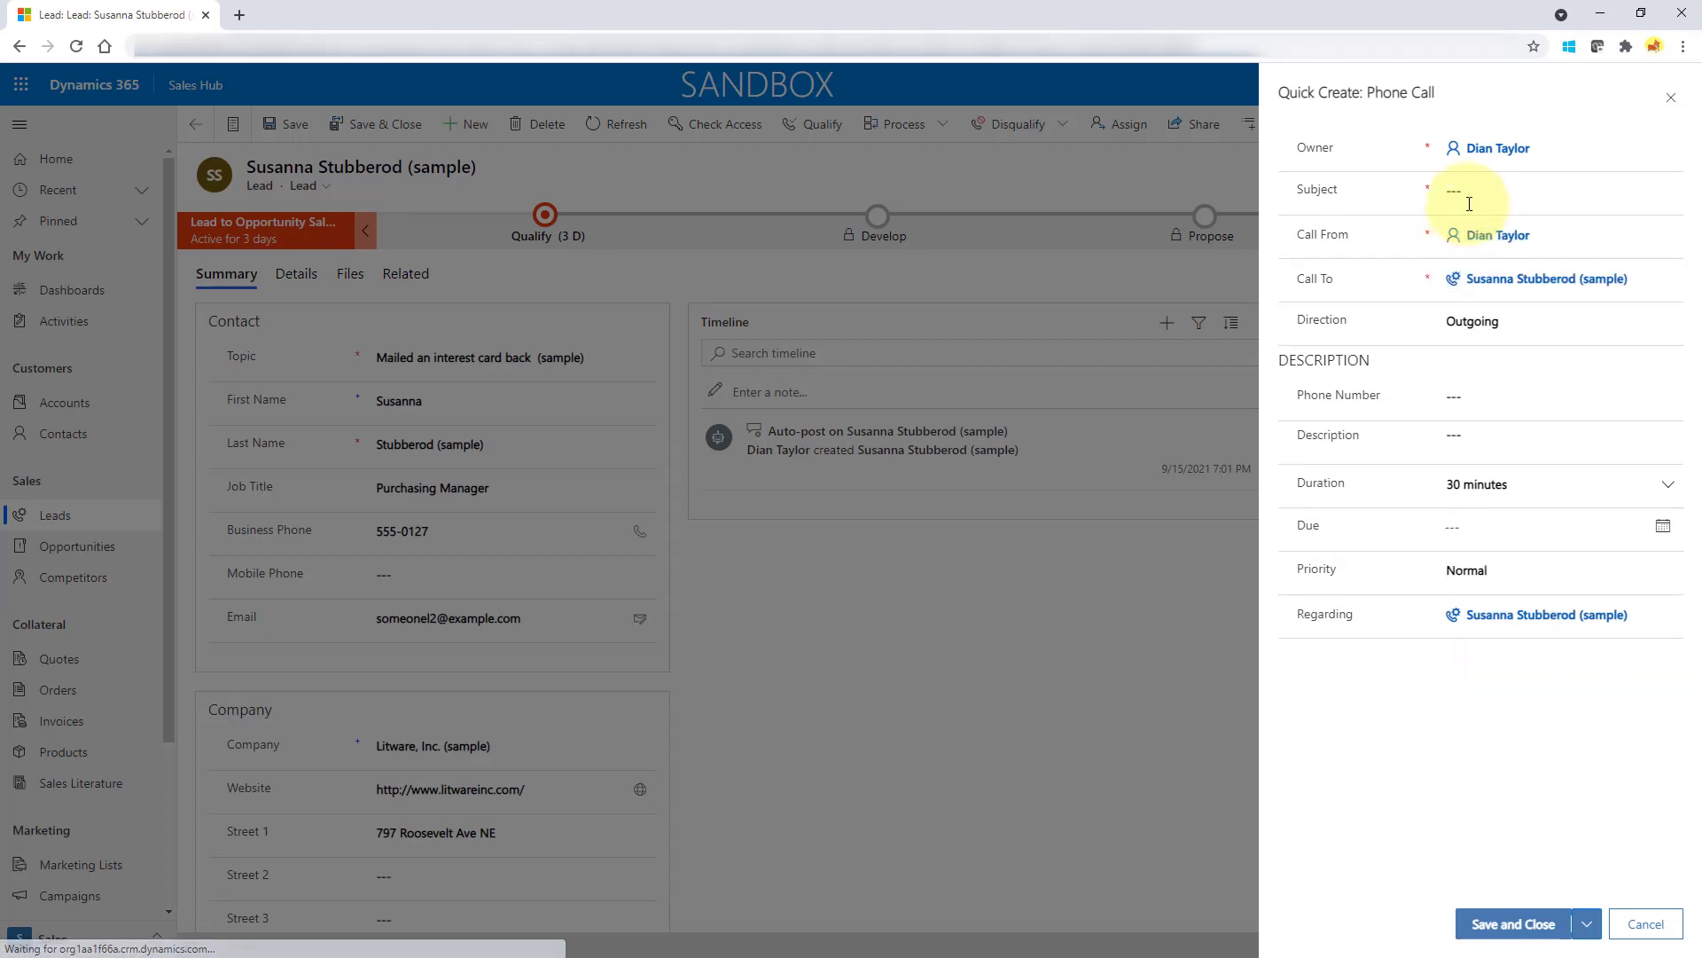
click(1469, 199)
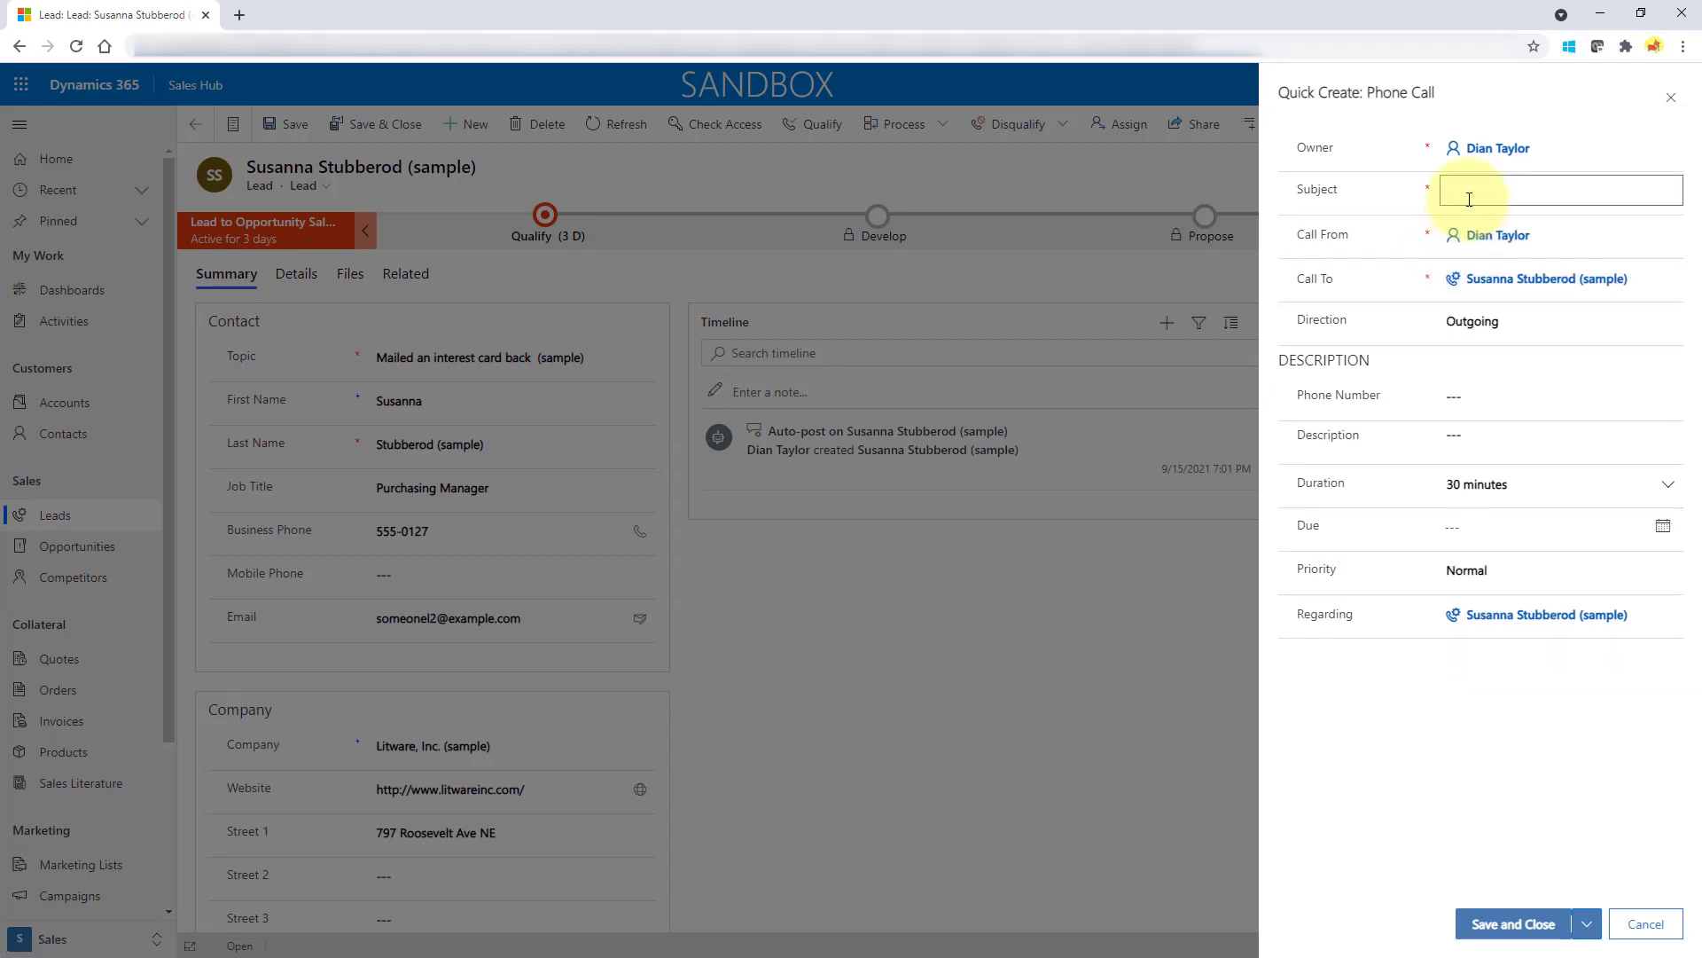
text(Call with Susanna to follow up on lead)
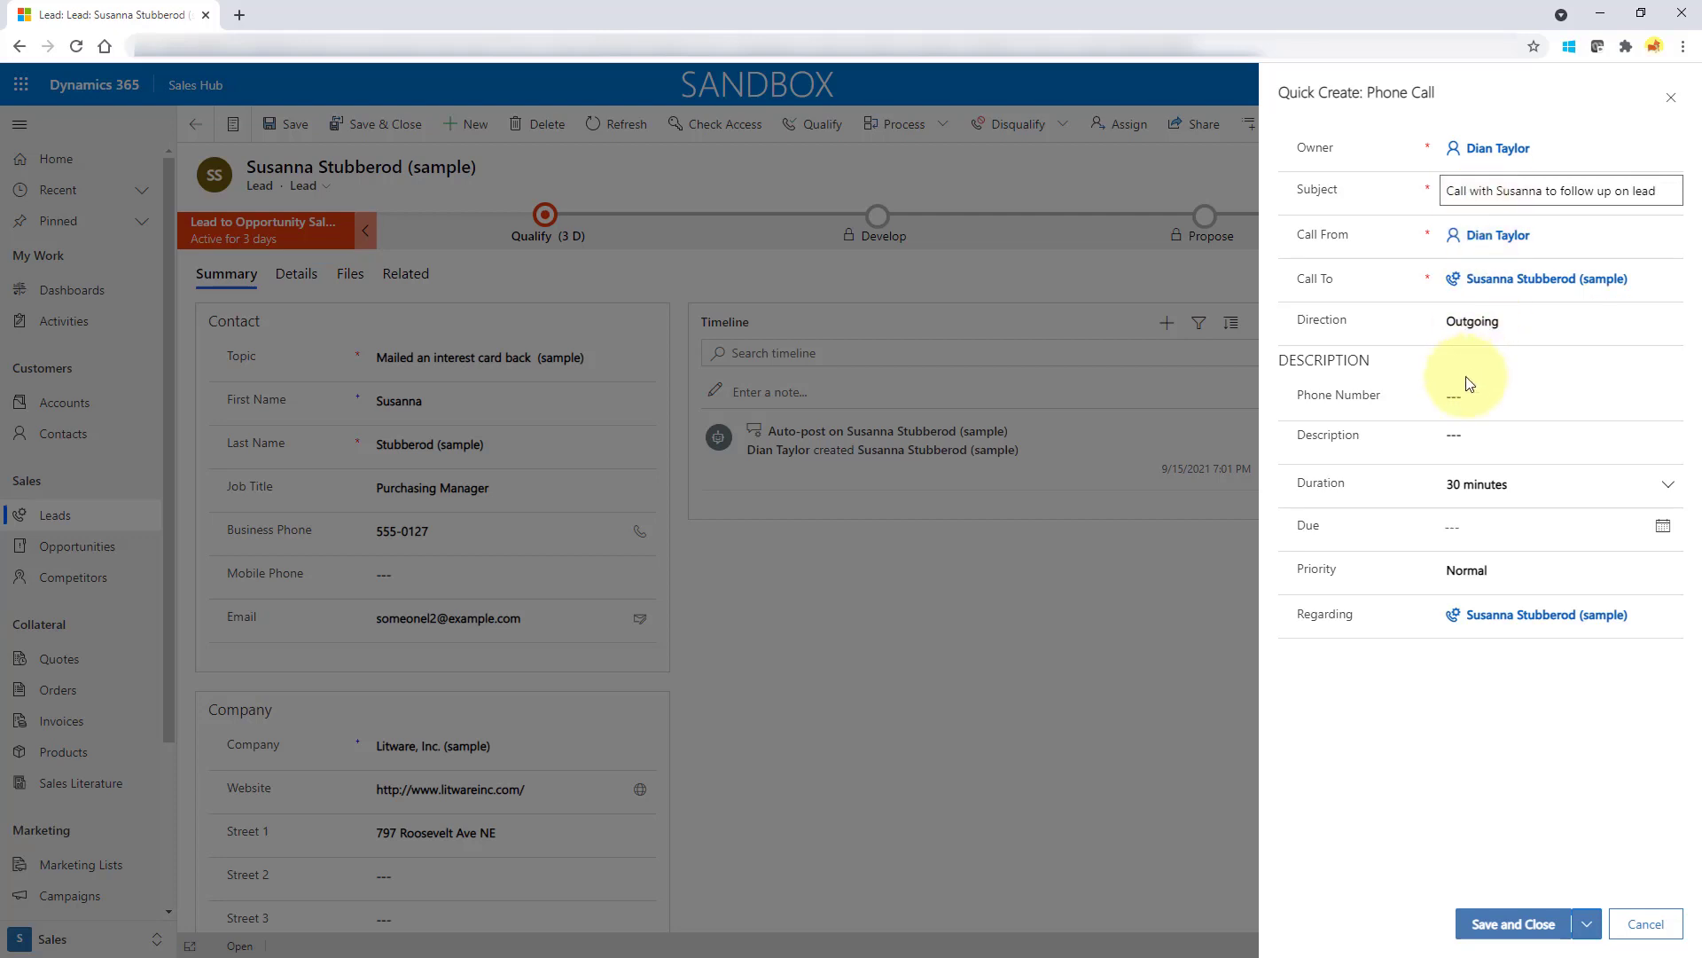
click(1465, 446)
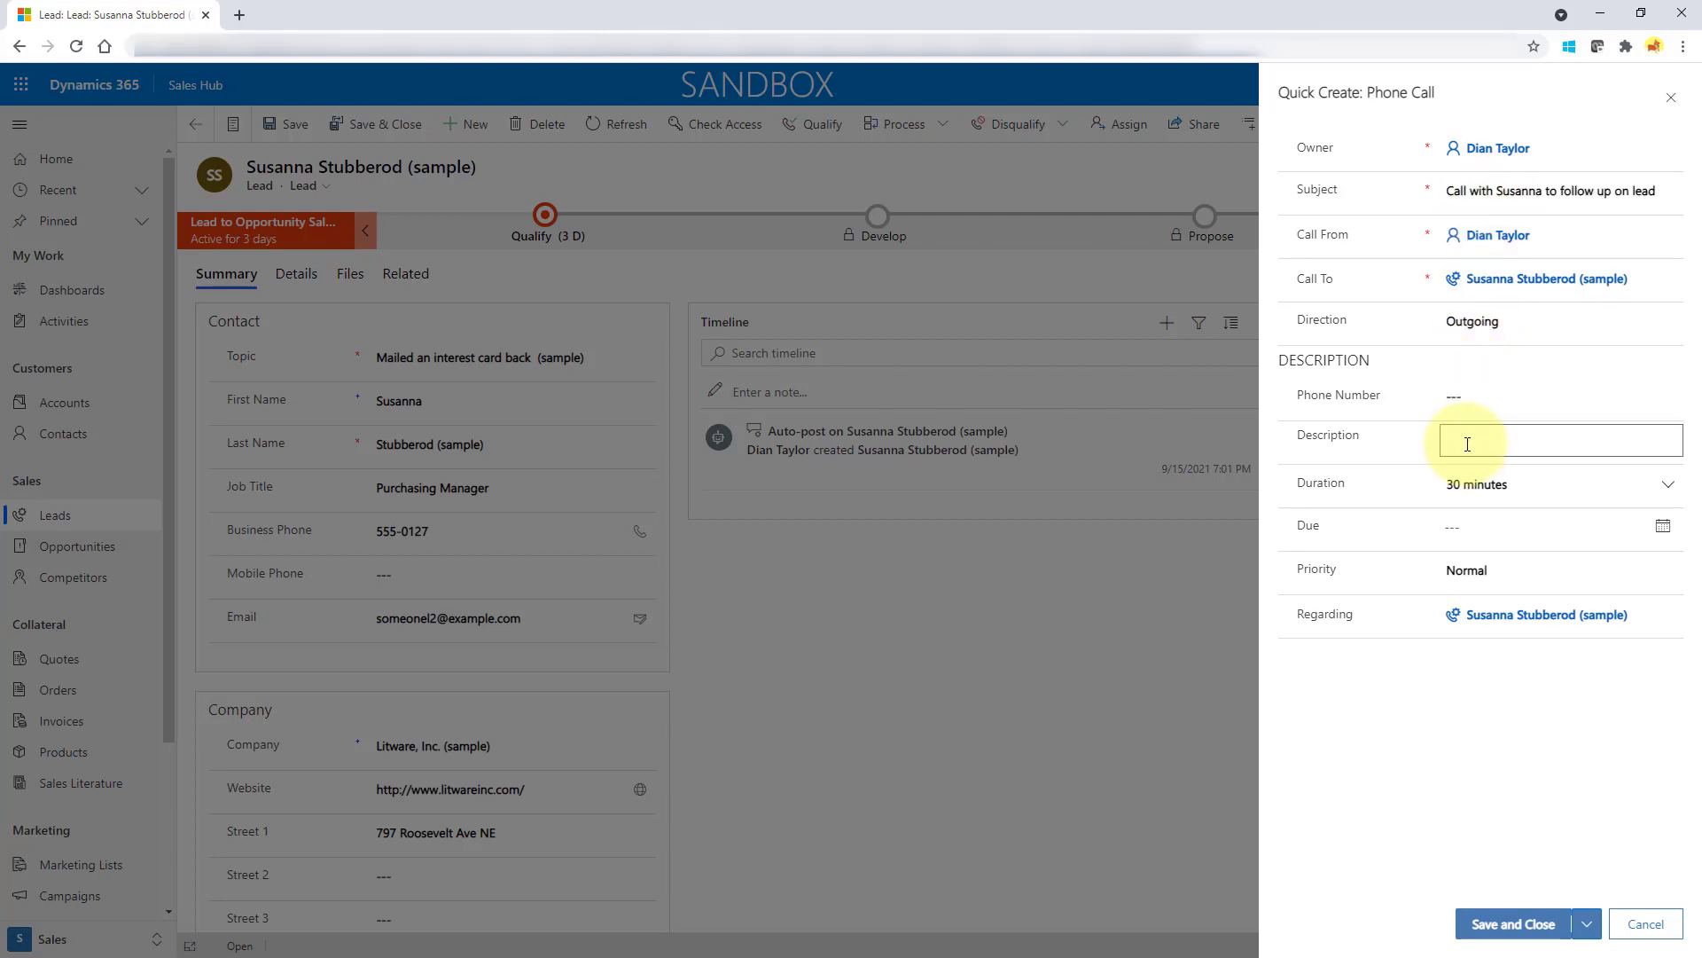
text(disctr)
key(BackSpace)
key(BackSpace)
text(ription here)
right_click(1461, 443)
click(1474, 454)
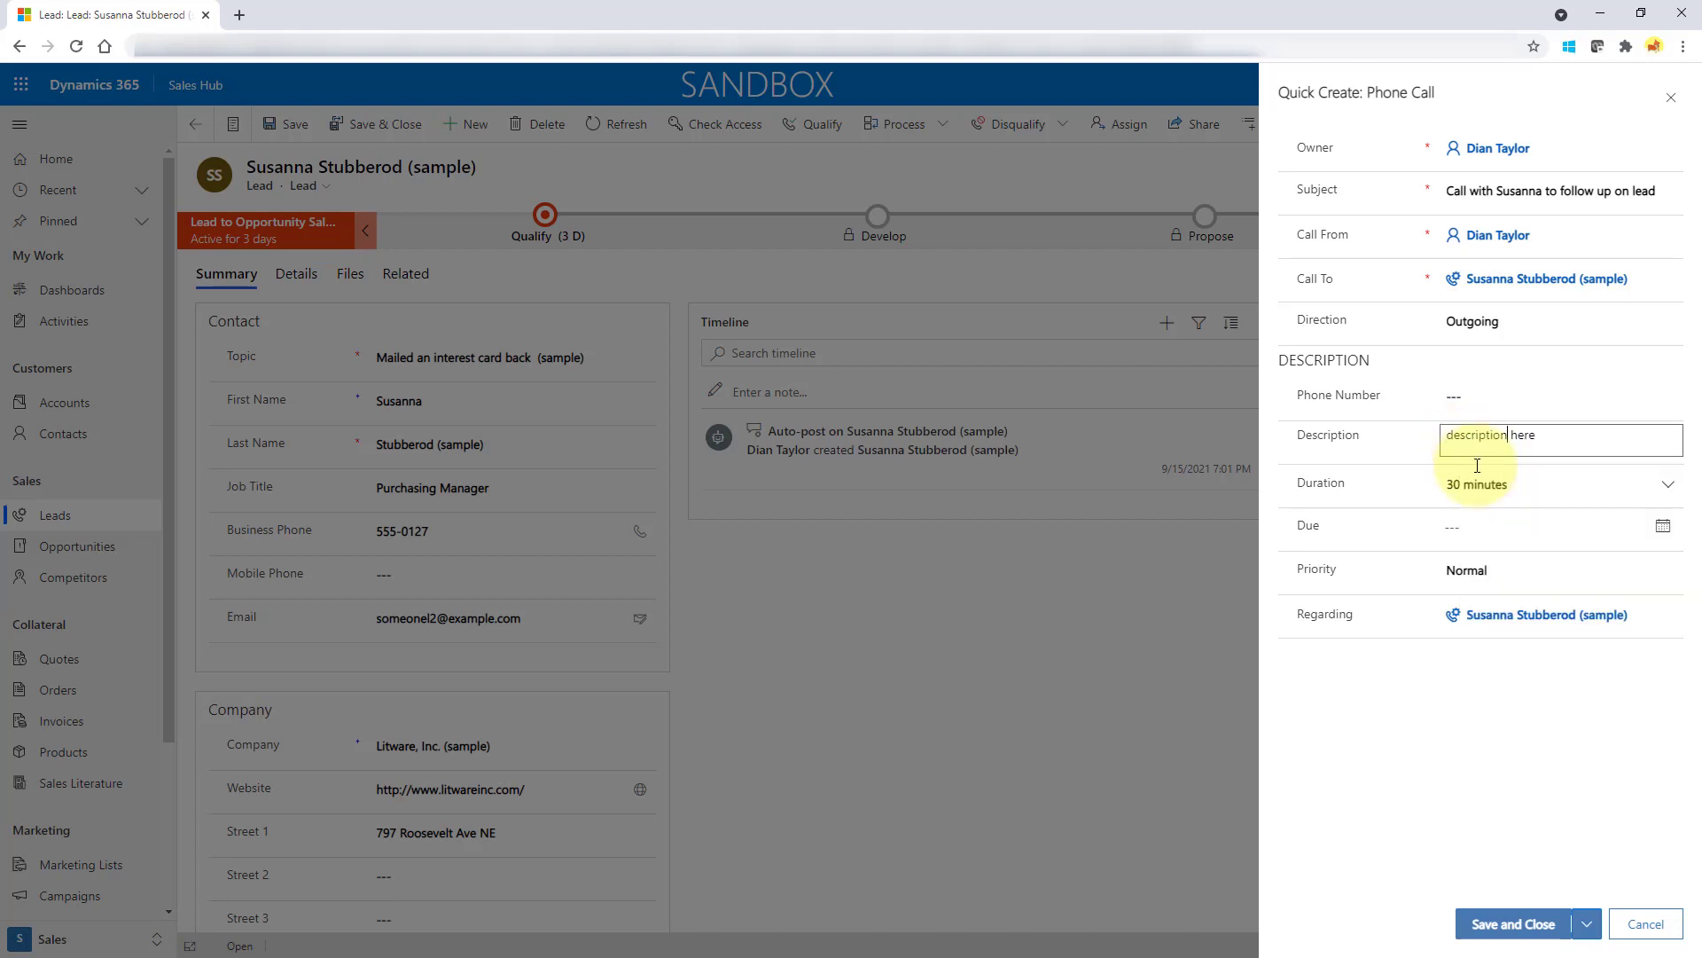
click(1514, 924)
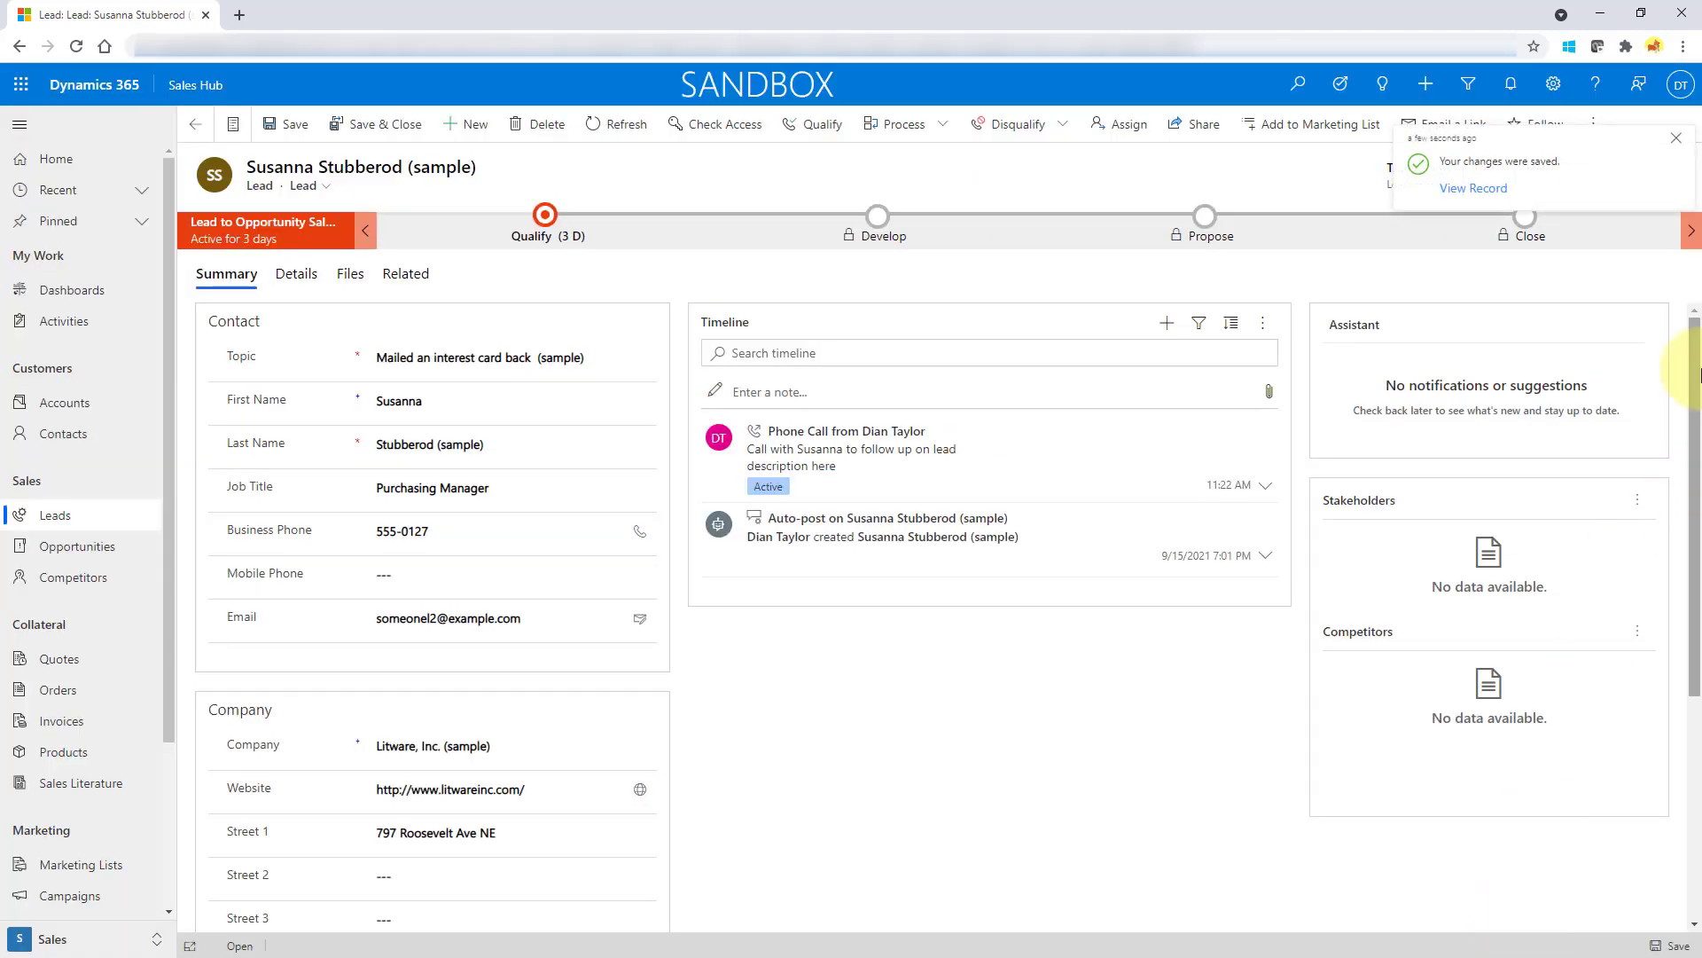
Dismiss the save confirmation and move to the Invoices list to await the notification.
click(1677, 141)
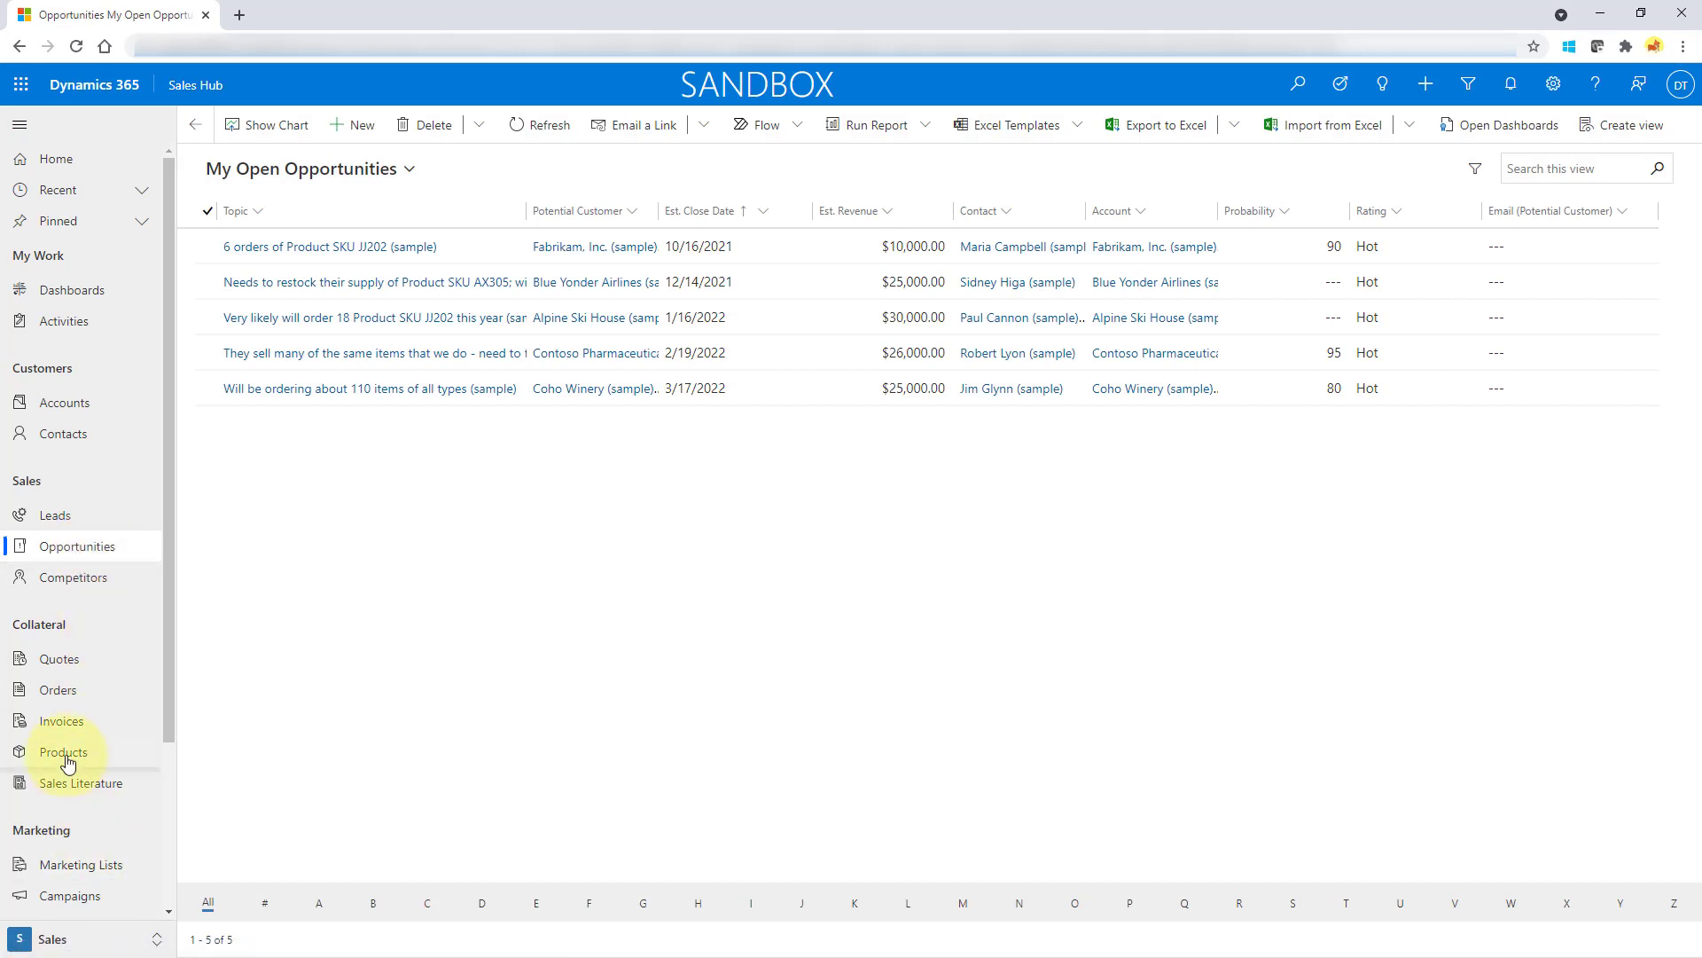
click(67, 723)
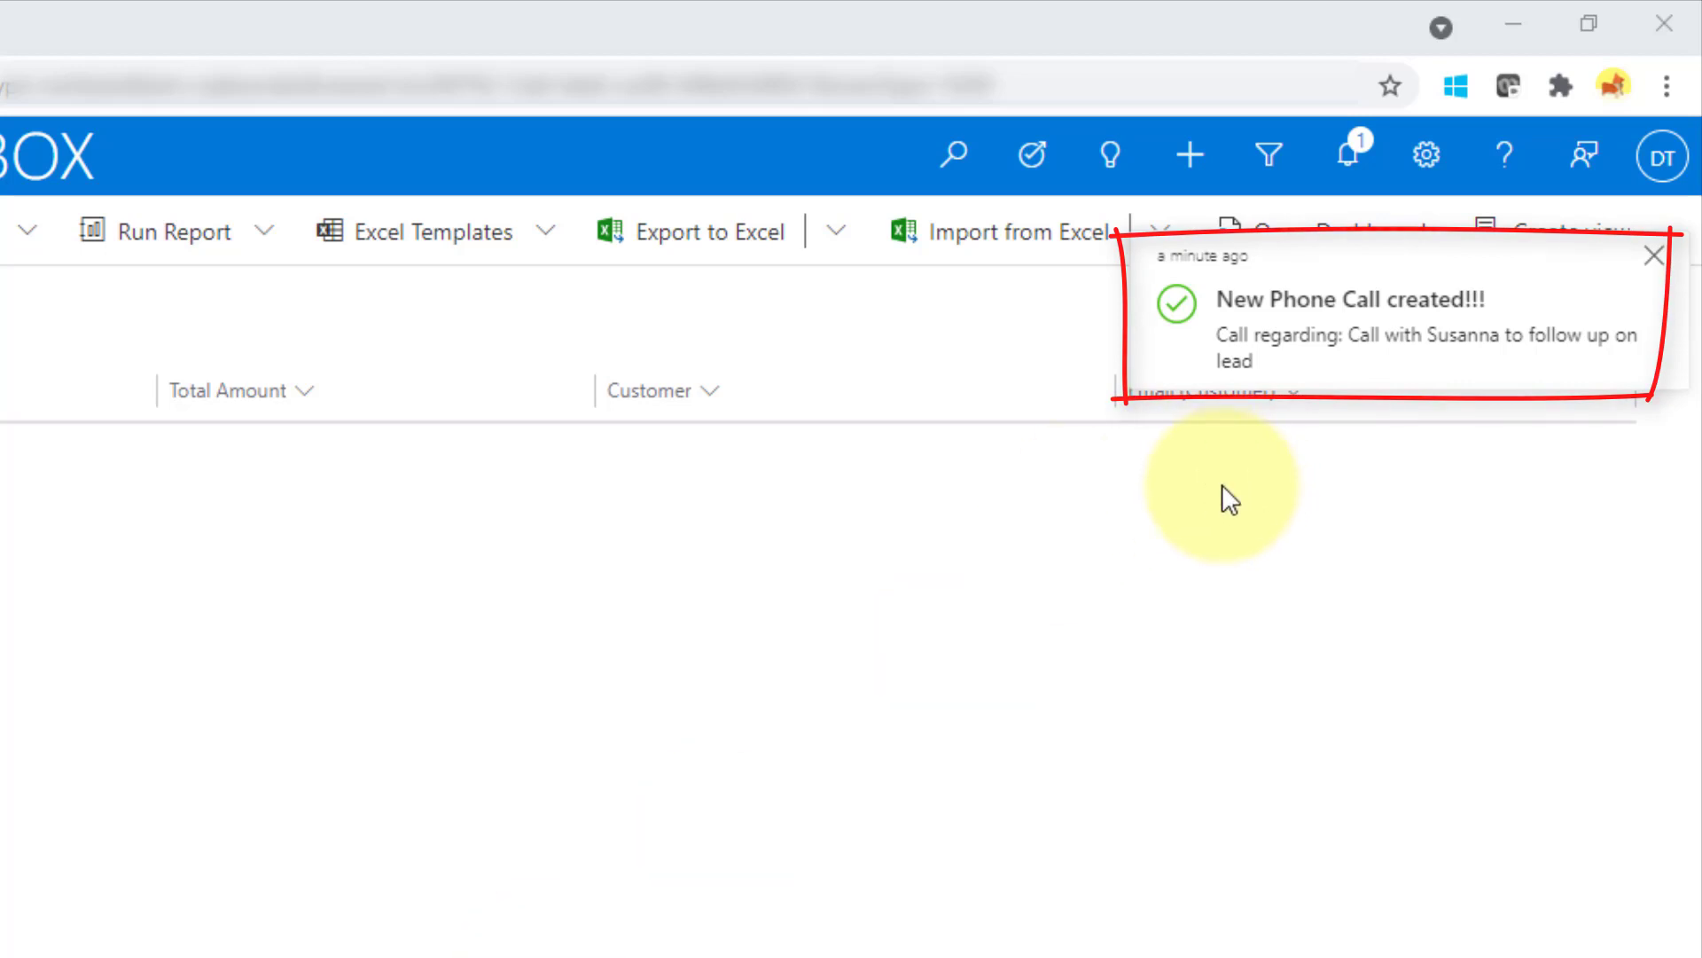
Remove the 'New Phone Call created!!!' card from the Notifications panel and close it.
click(1347, 173)
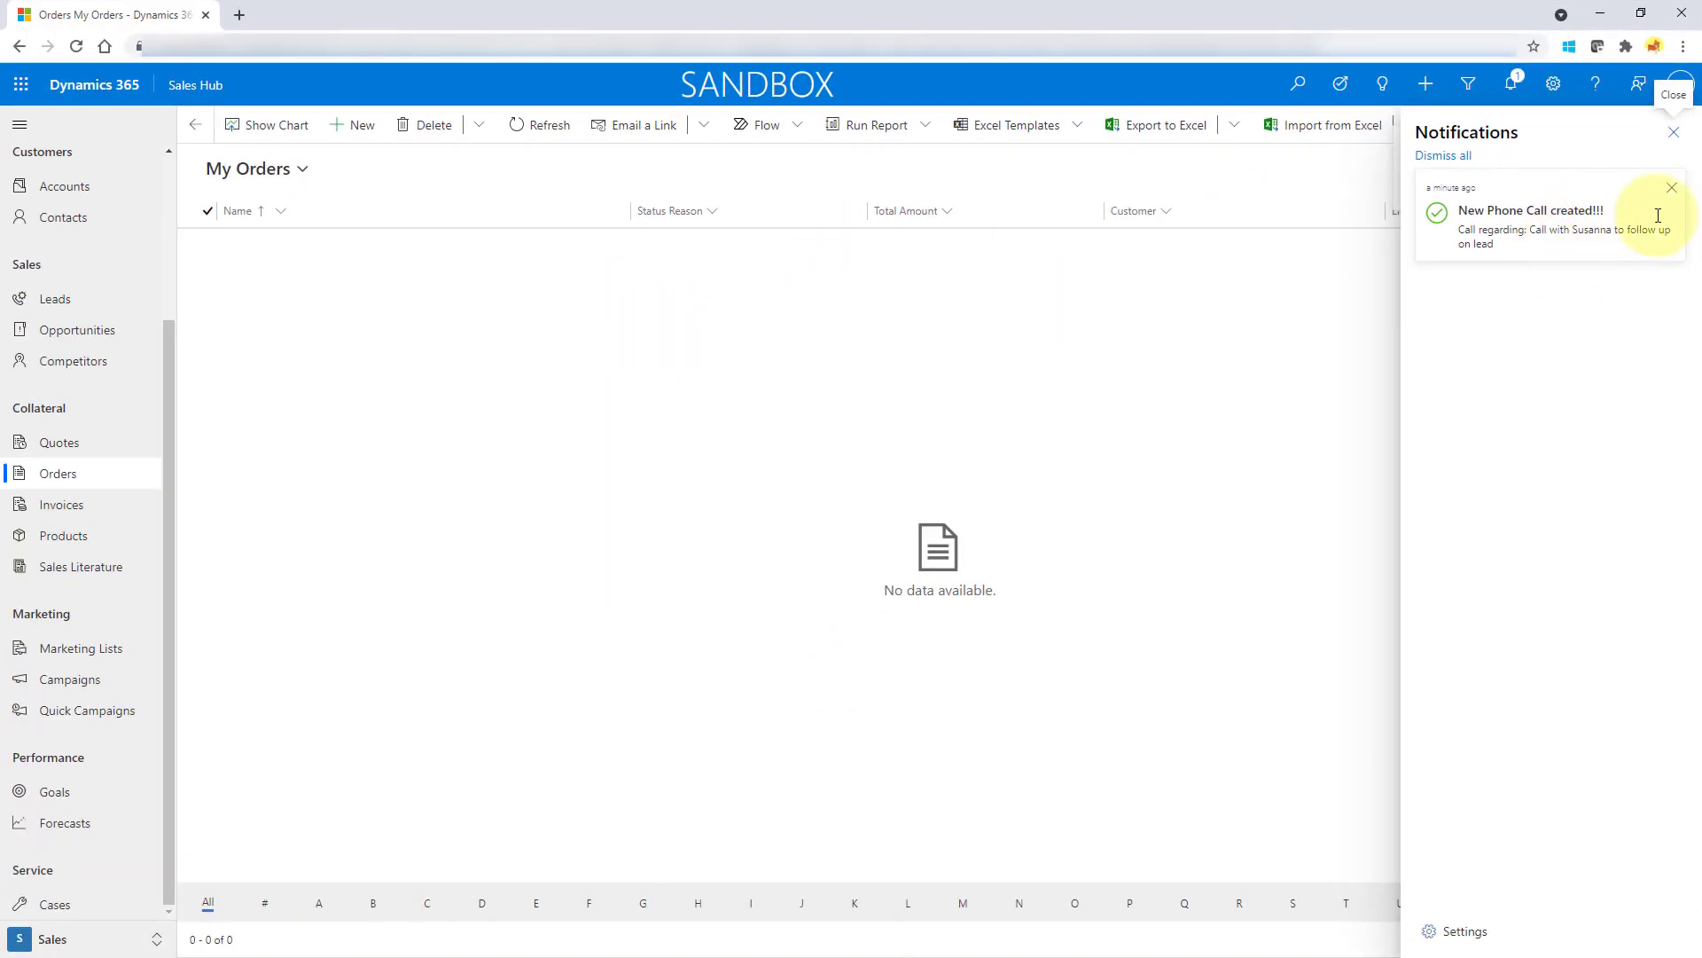
click(1670, 189)
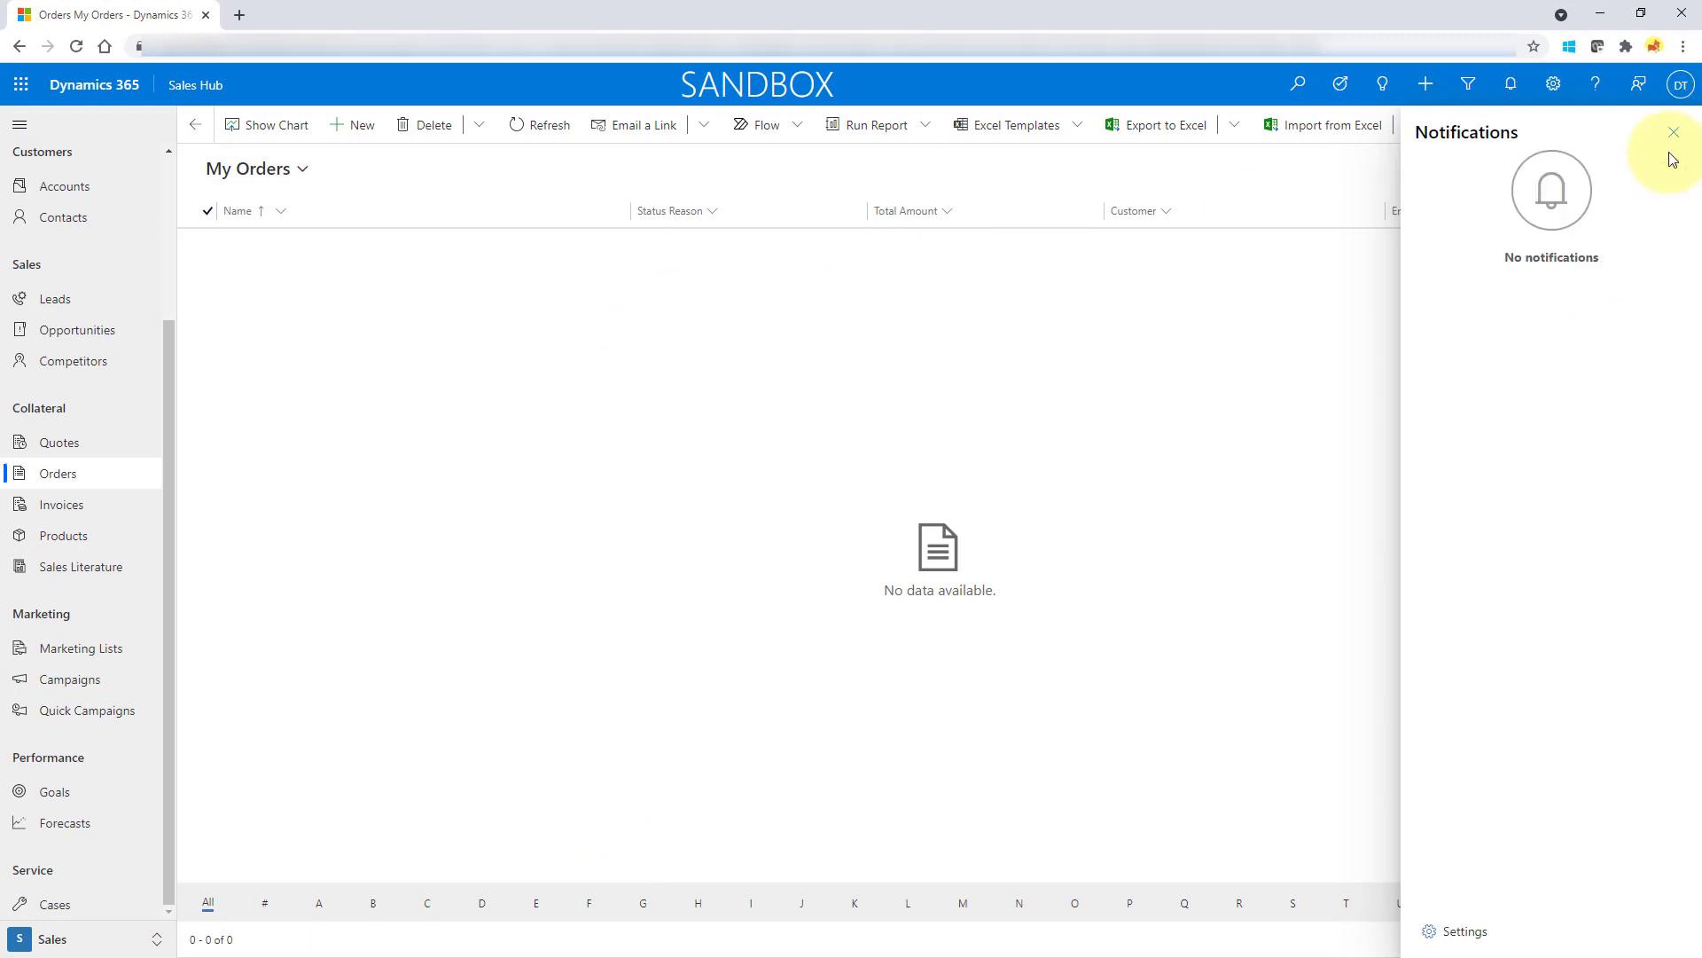
click(1673, 132)
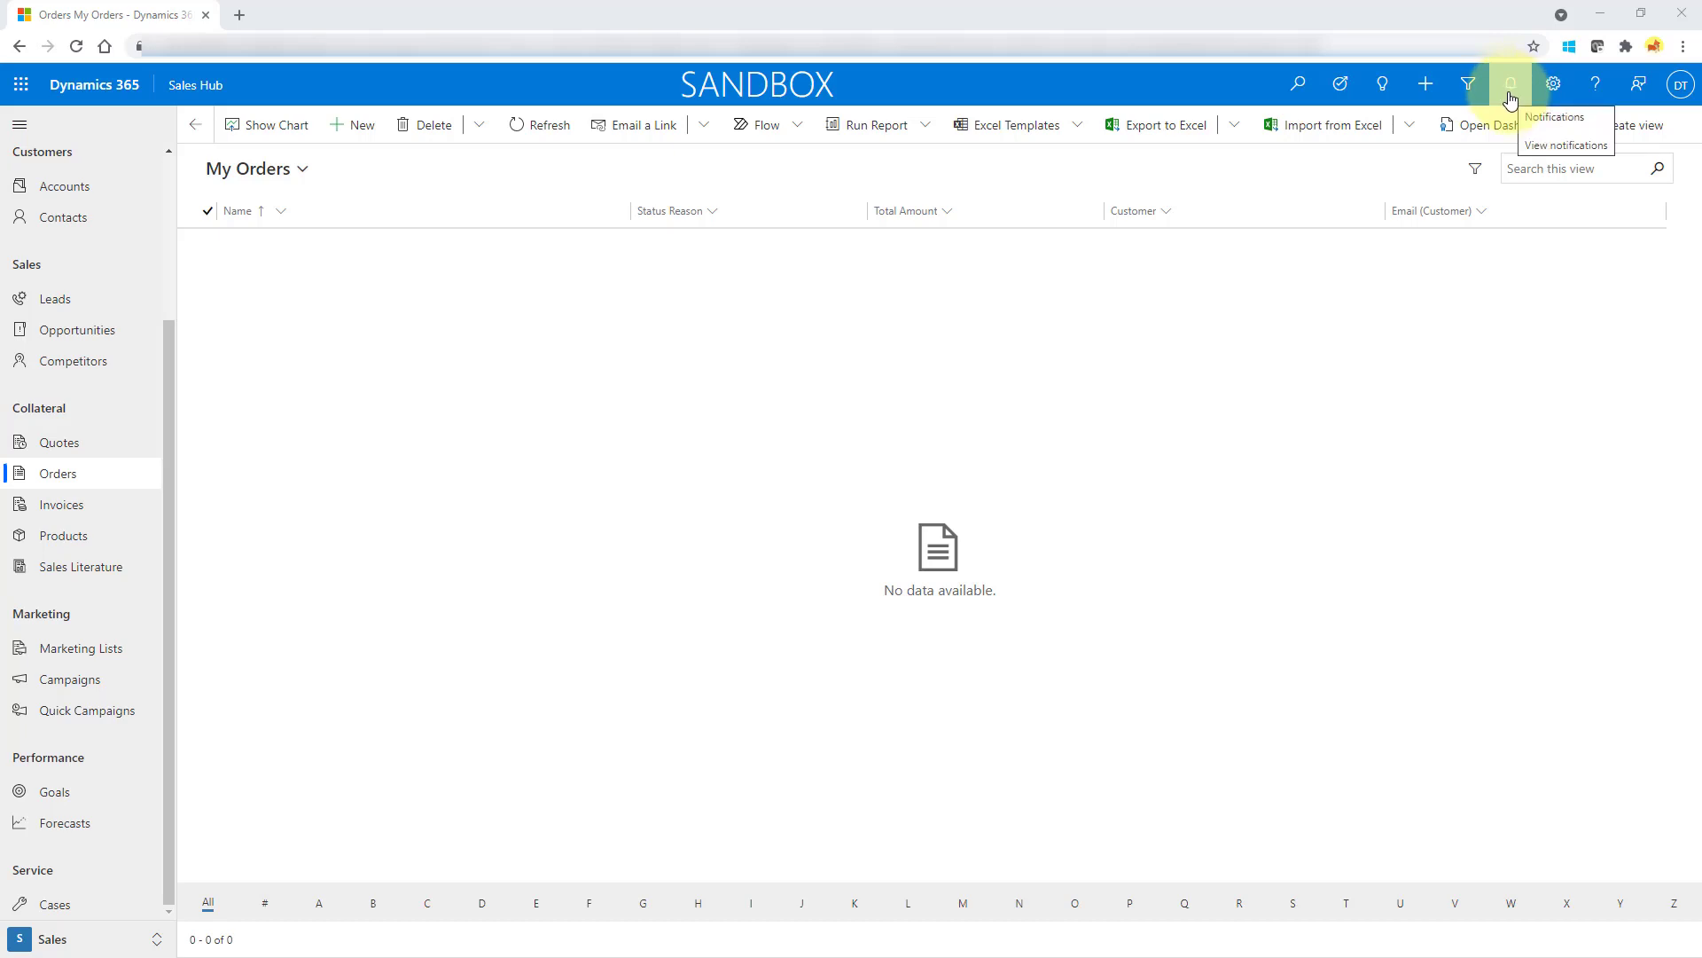
Switch from Sales Hub to the Customer Service Hub app.
click(197, 86)
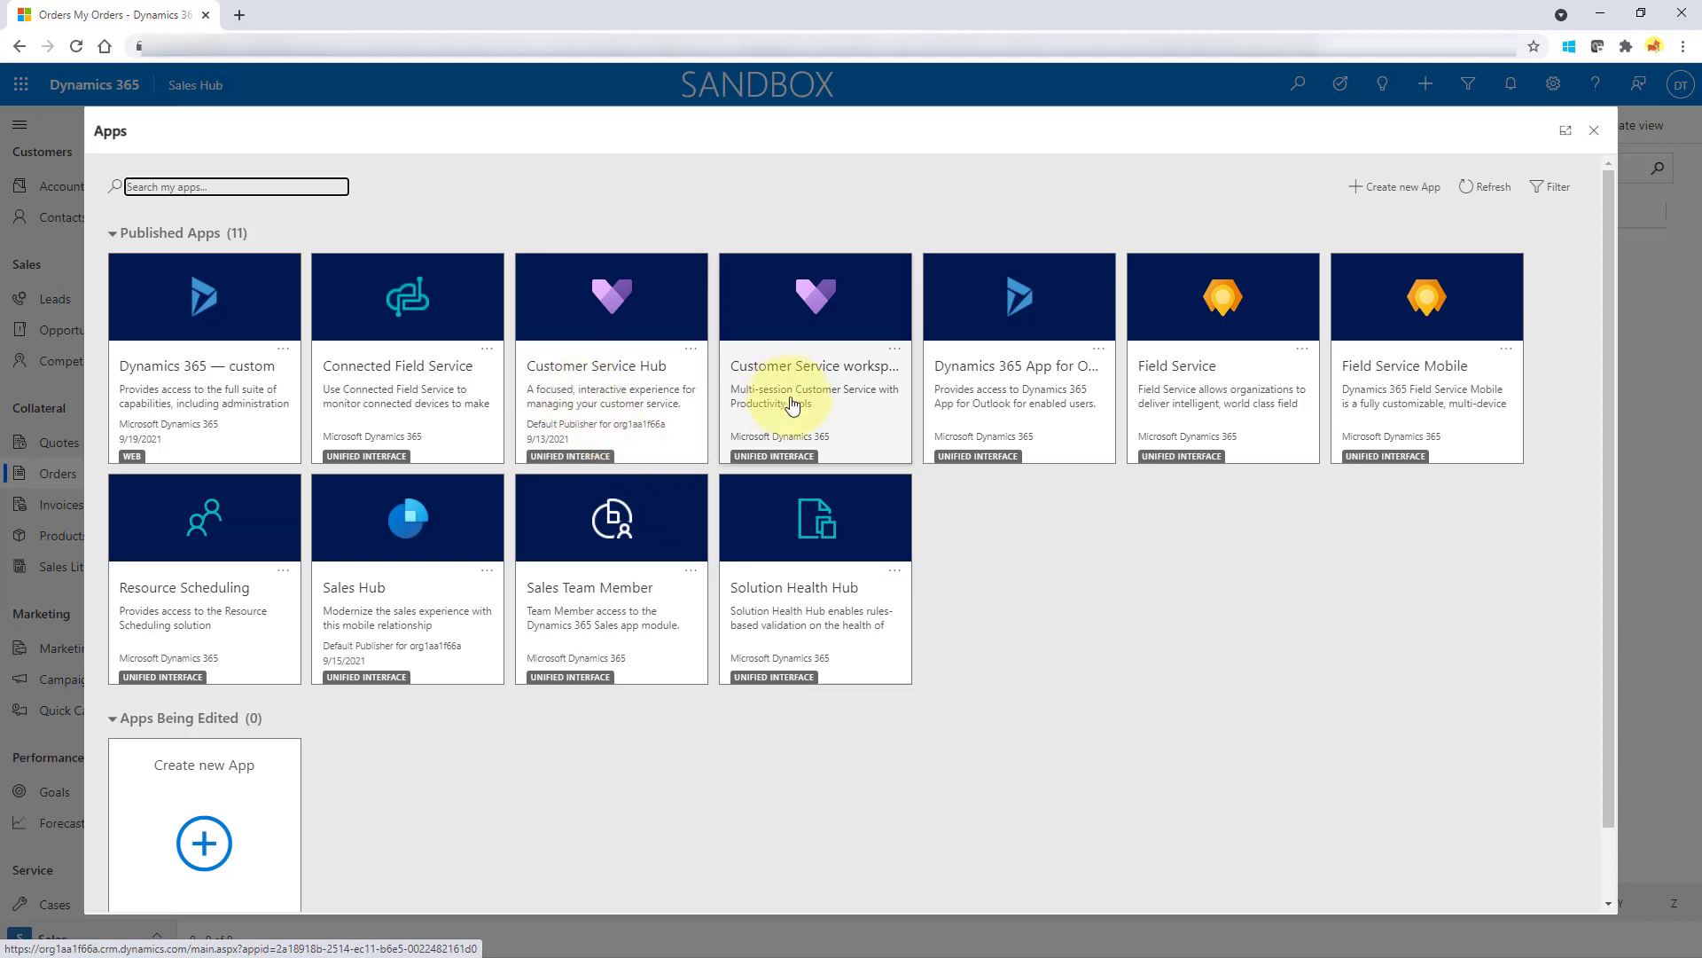
click(644, 387)
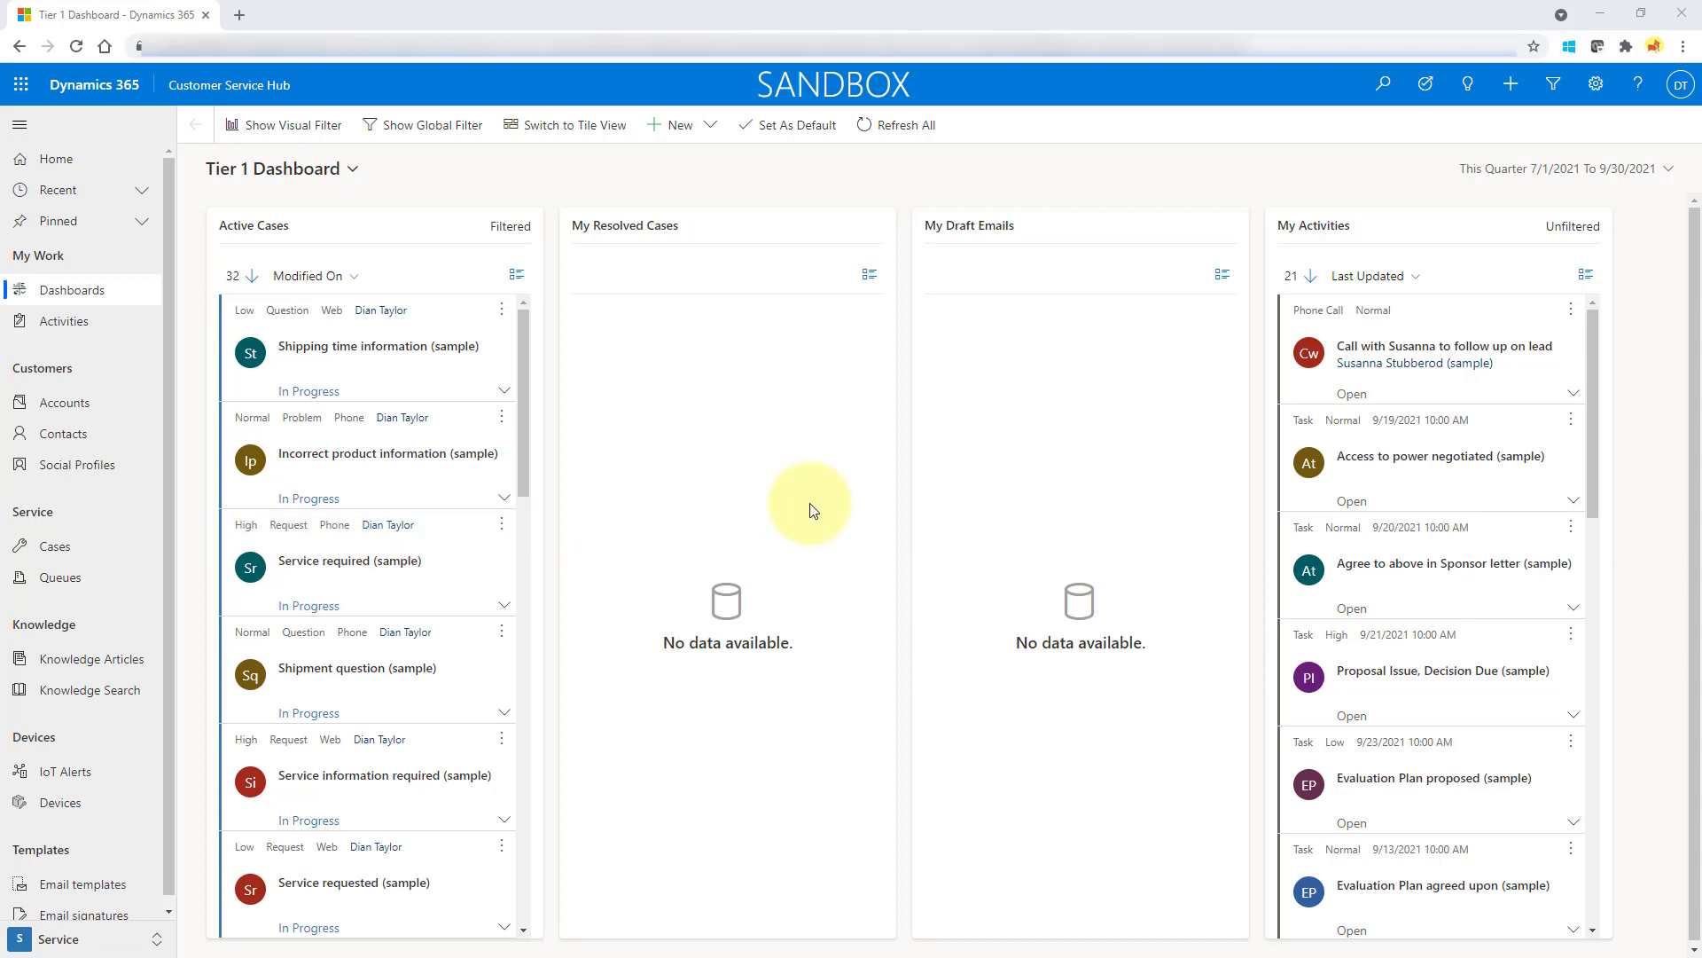
Open the browser developer tools' Console and focus its input prompt.
right_click(770, 464)
click(821, 700)
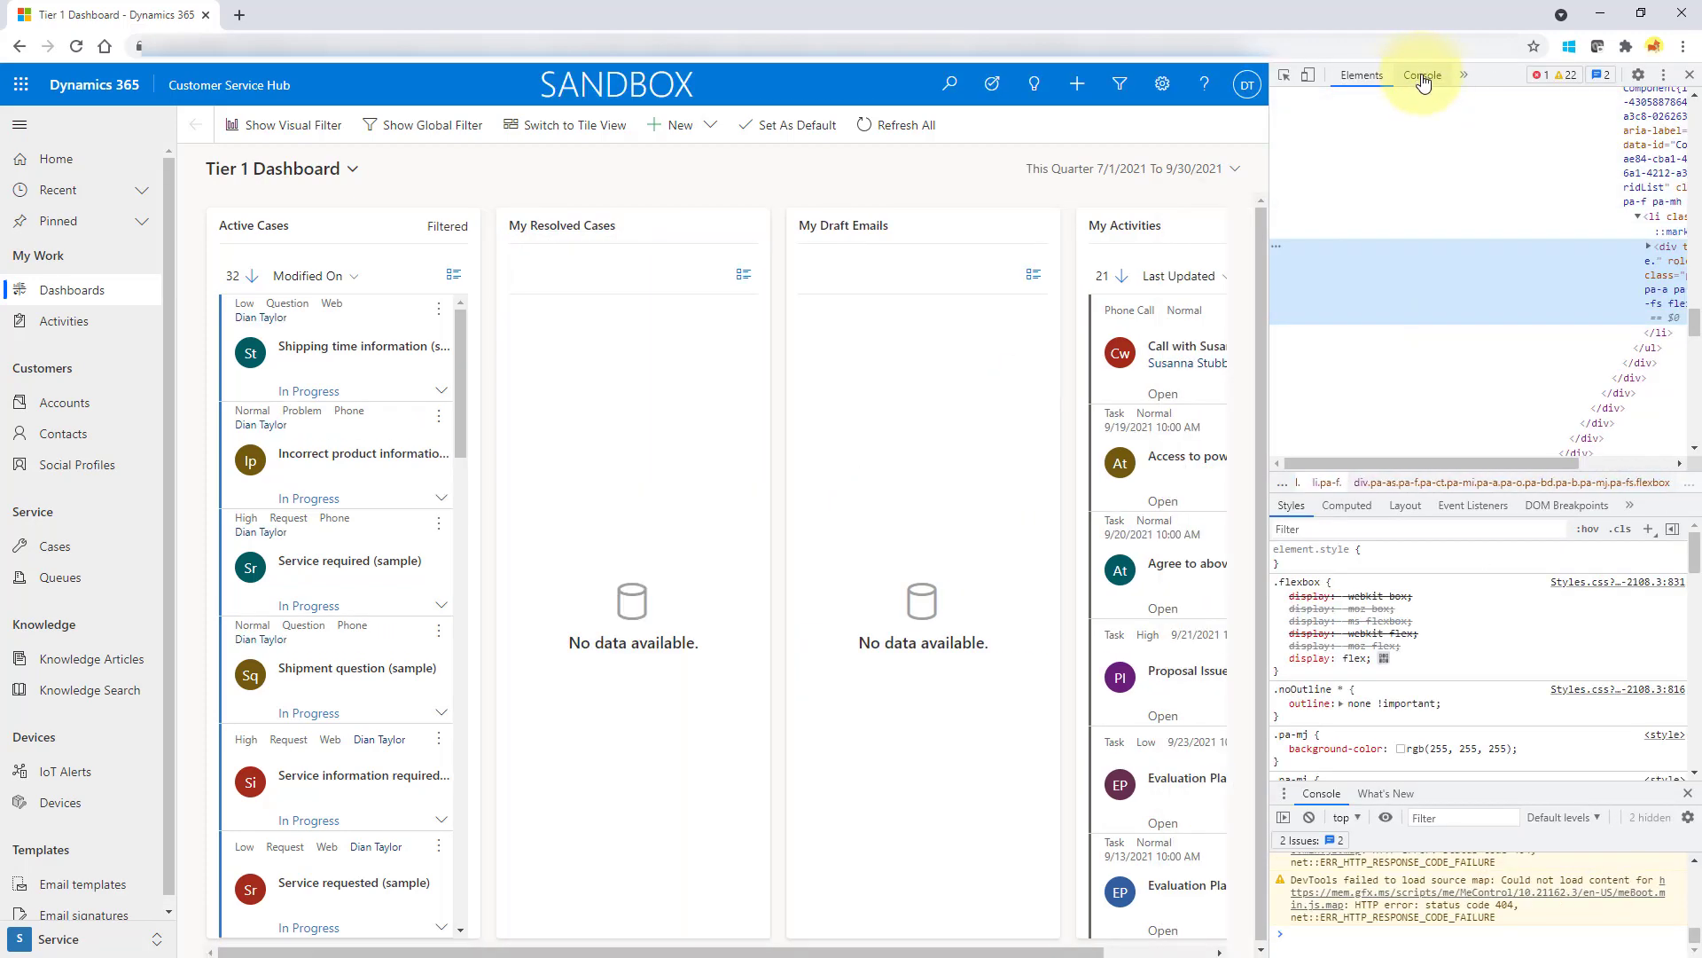
click(1423, 77)
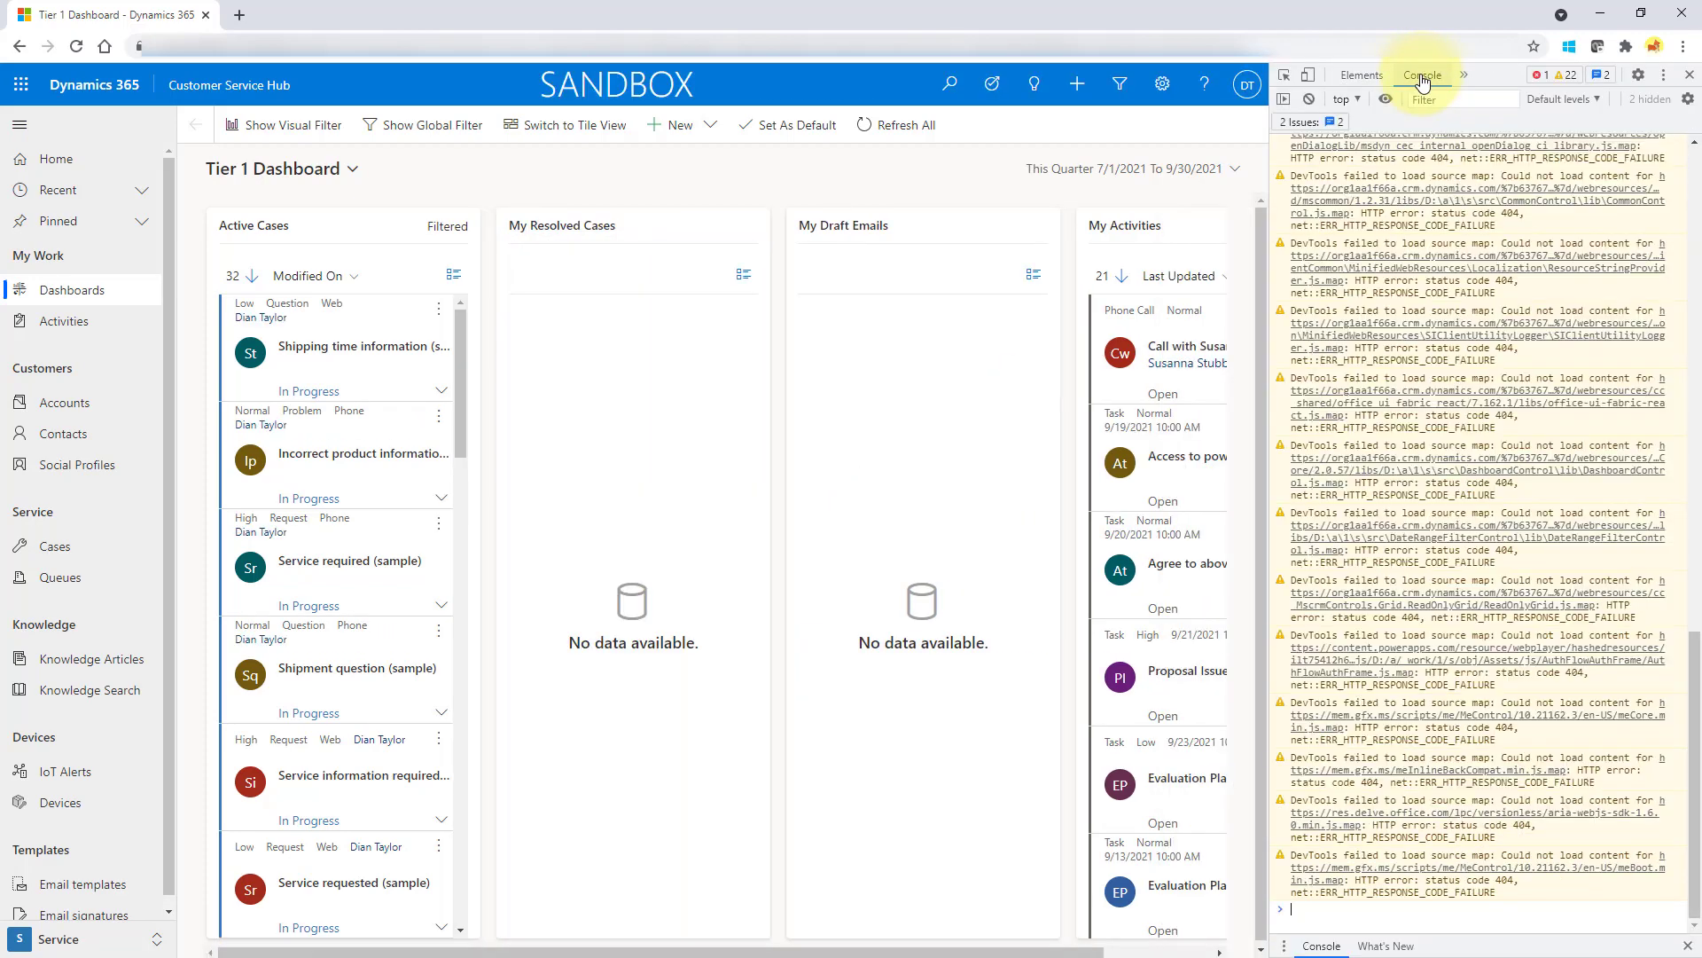
click(1322, 910)
In Notepad, select the customerservicehub app name in the fetch script.
key(alt+Tab)
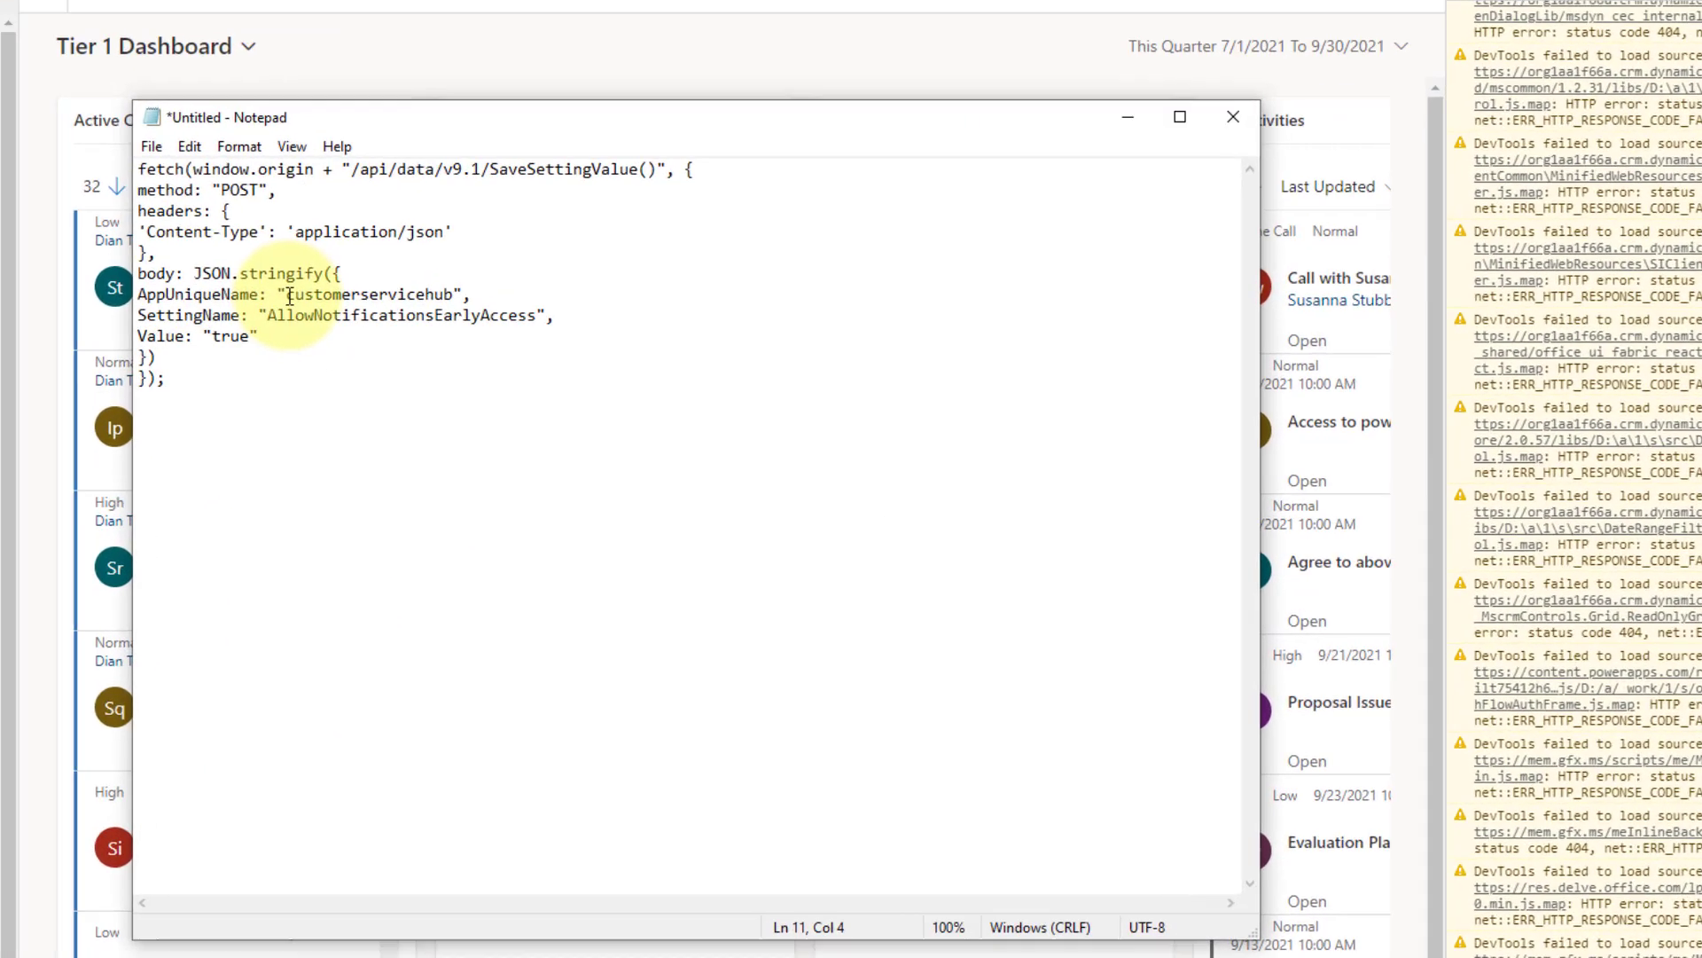
drag(380, 360, 480, 355)
drag(347, 226, 399, 230)
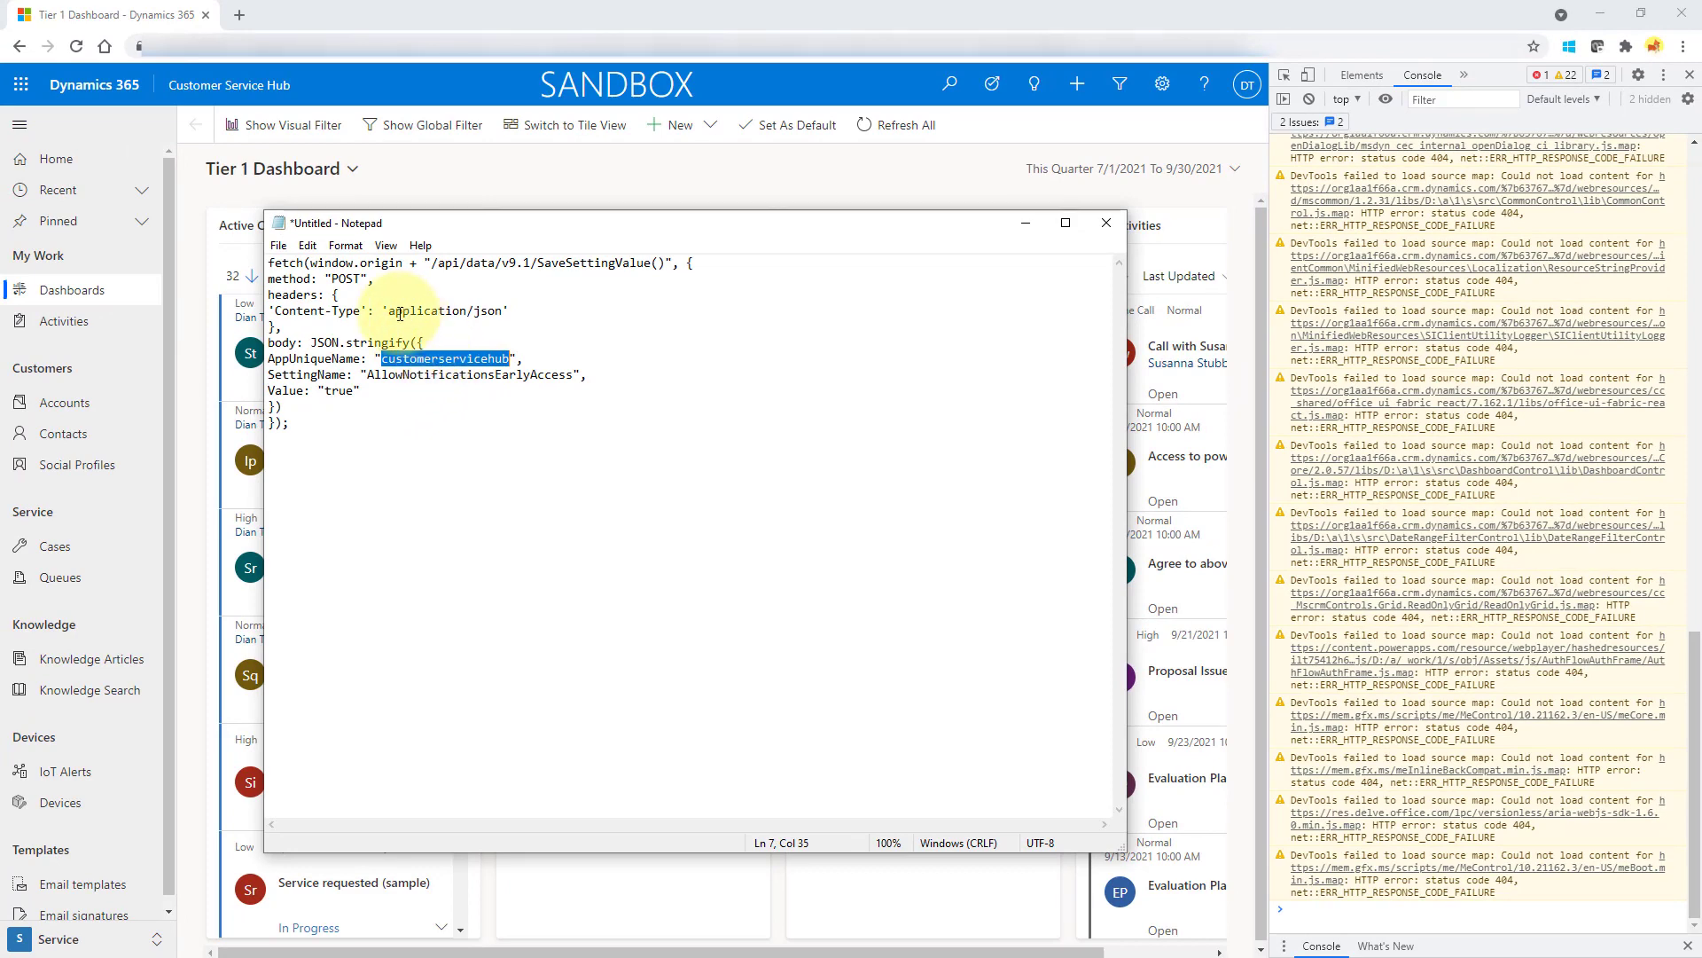
Open Customer Service Hub in the Power Apps App Designer.
click(248, 86)
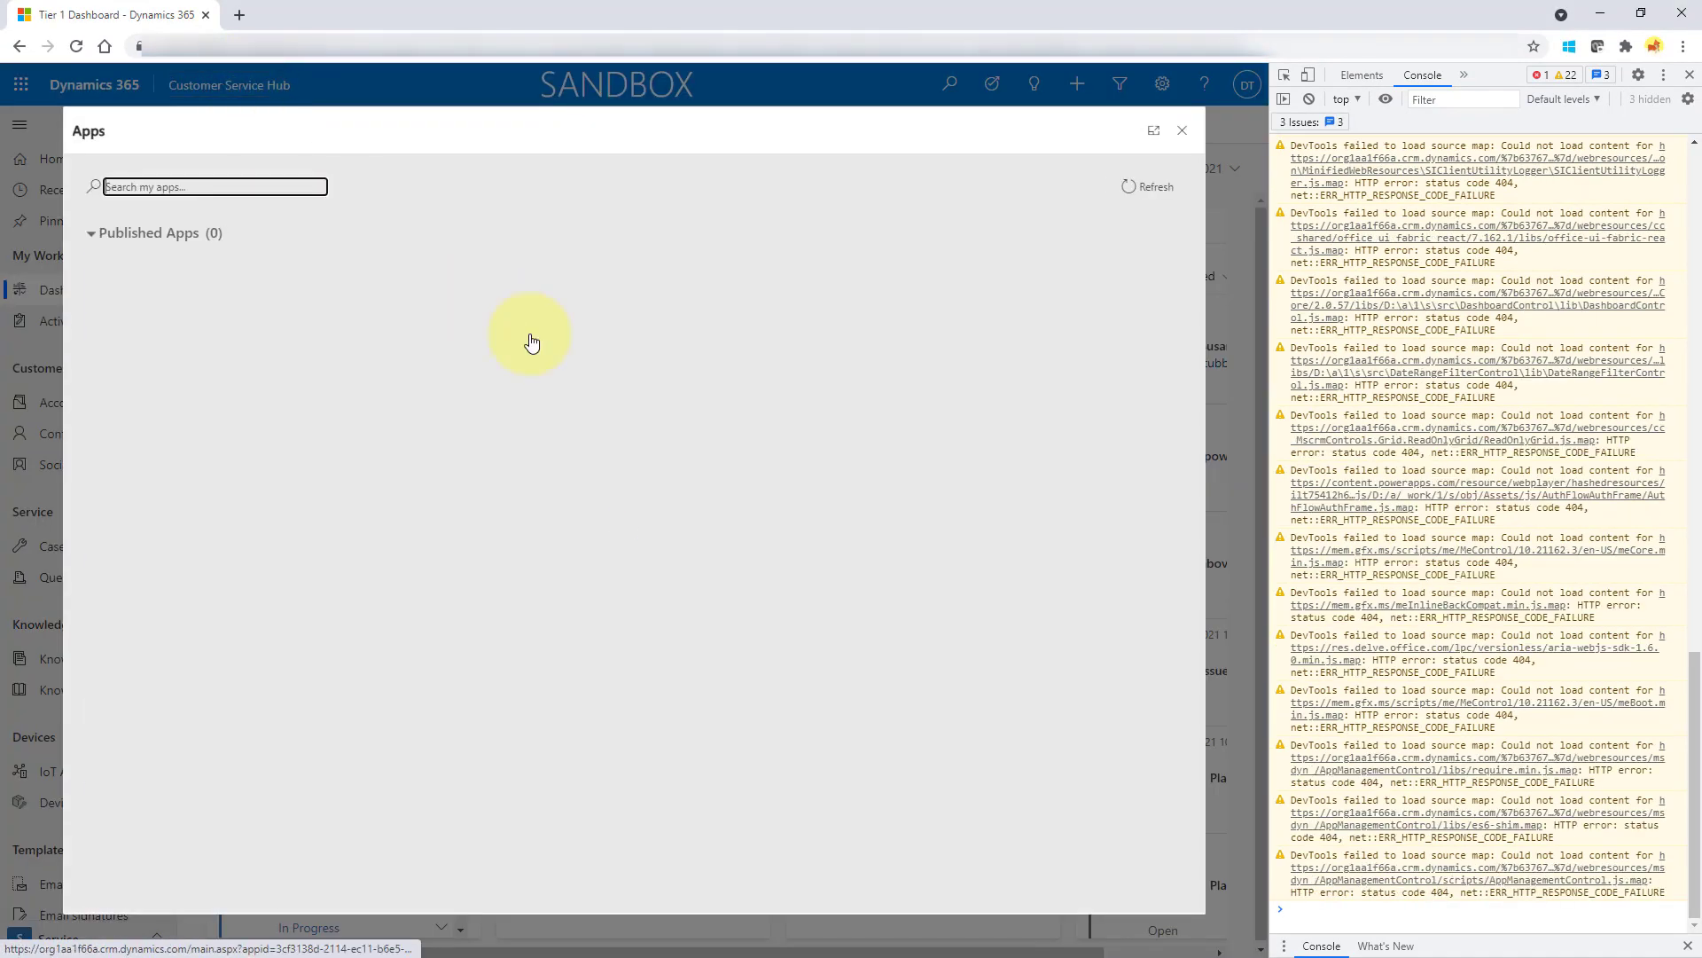
click(669, 350)
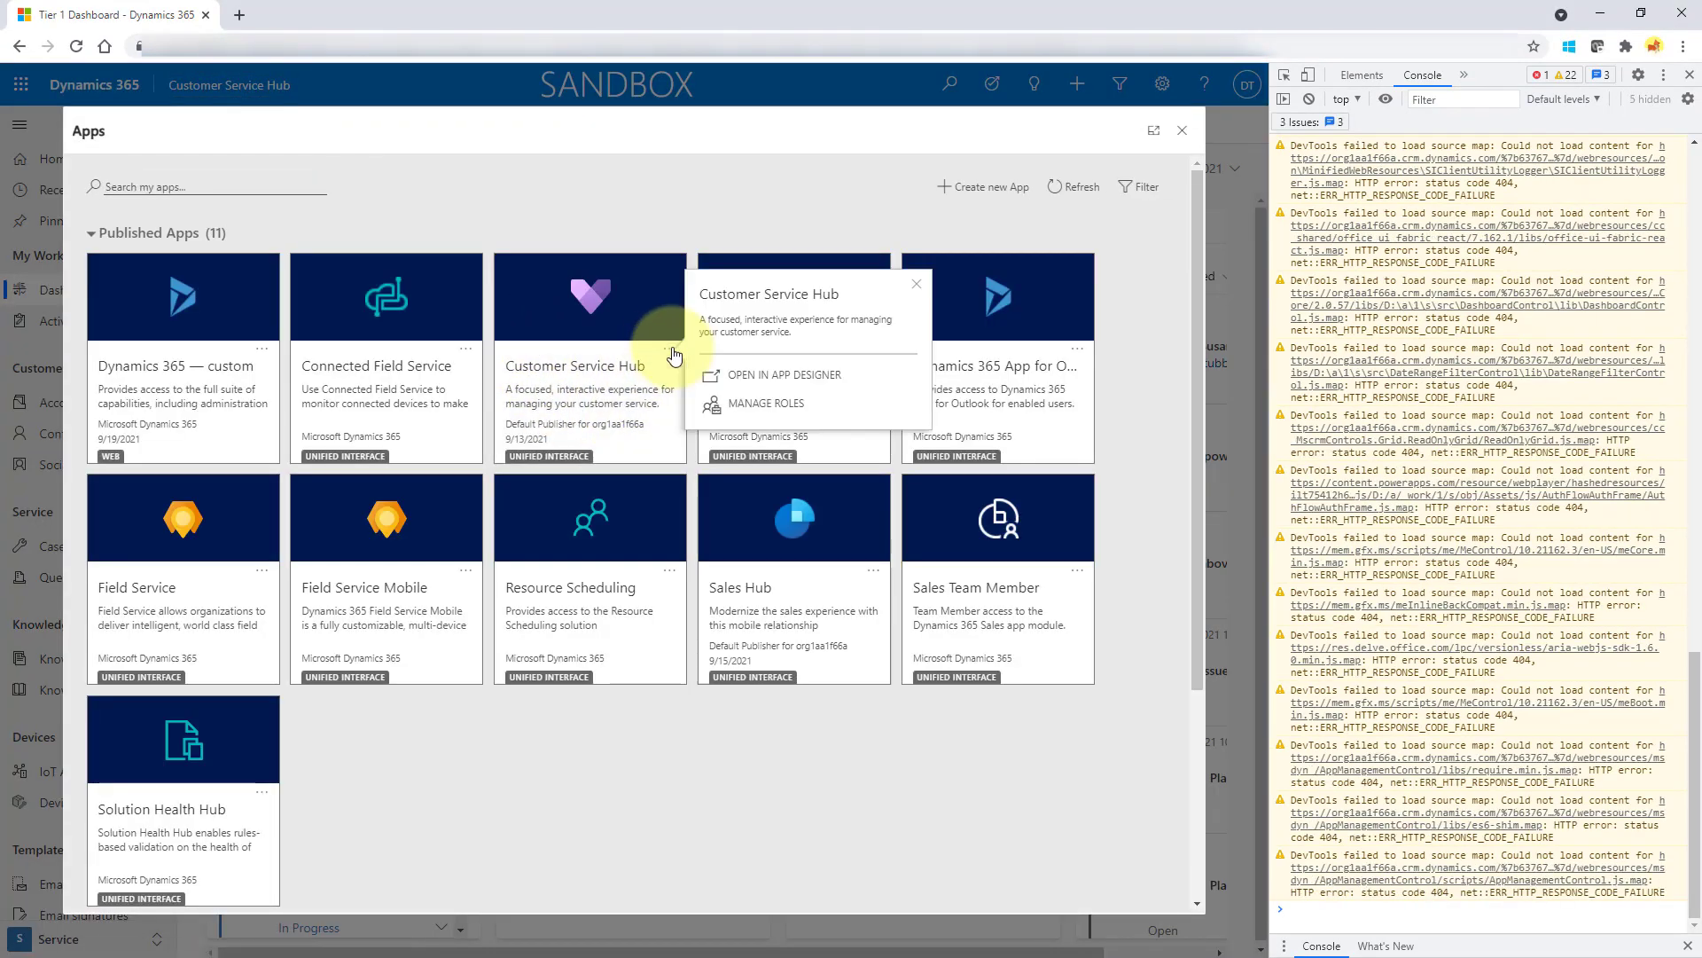
click(751, 376)
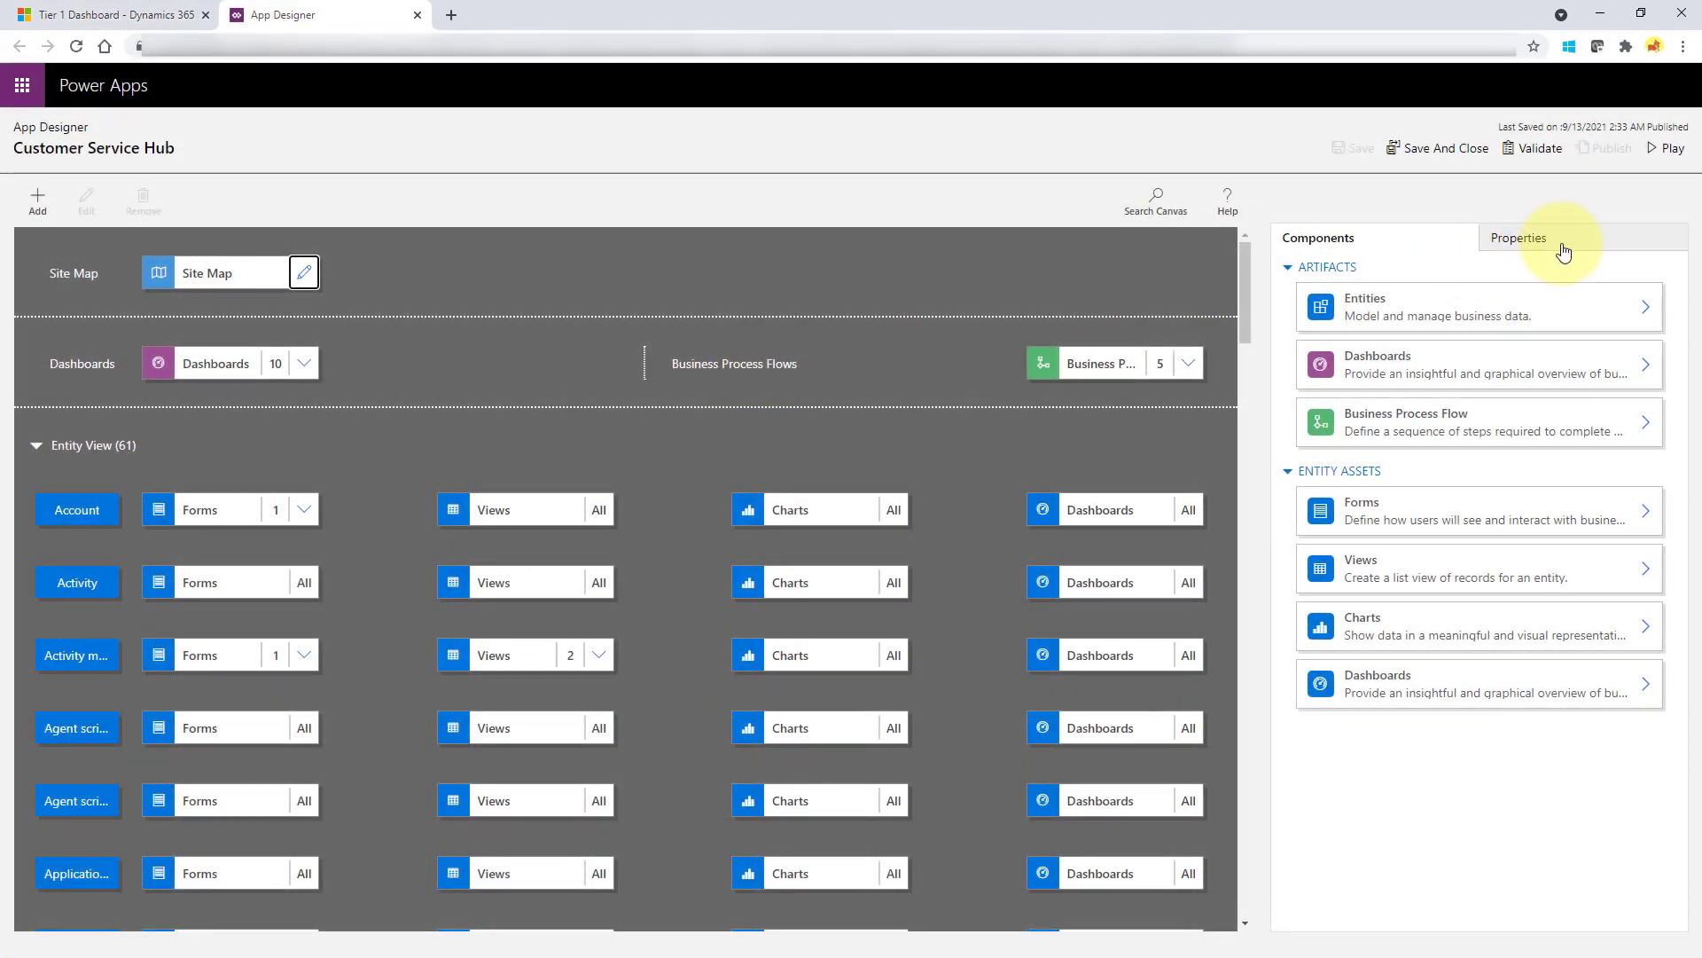
Select the unique name Customerservicehub in Properties, compare it with the script, and return to the dashboard.
click(1554, 245)
scroll(1531, 601, down, 2)
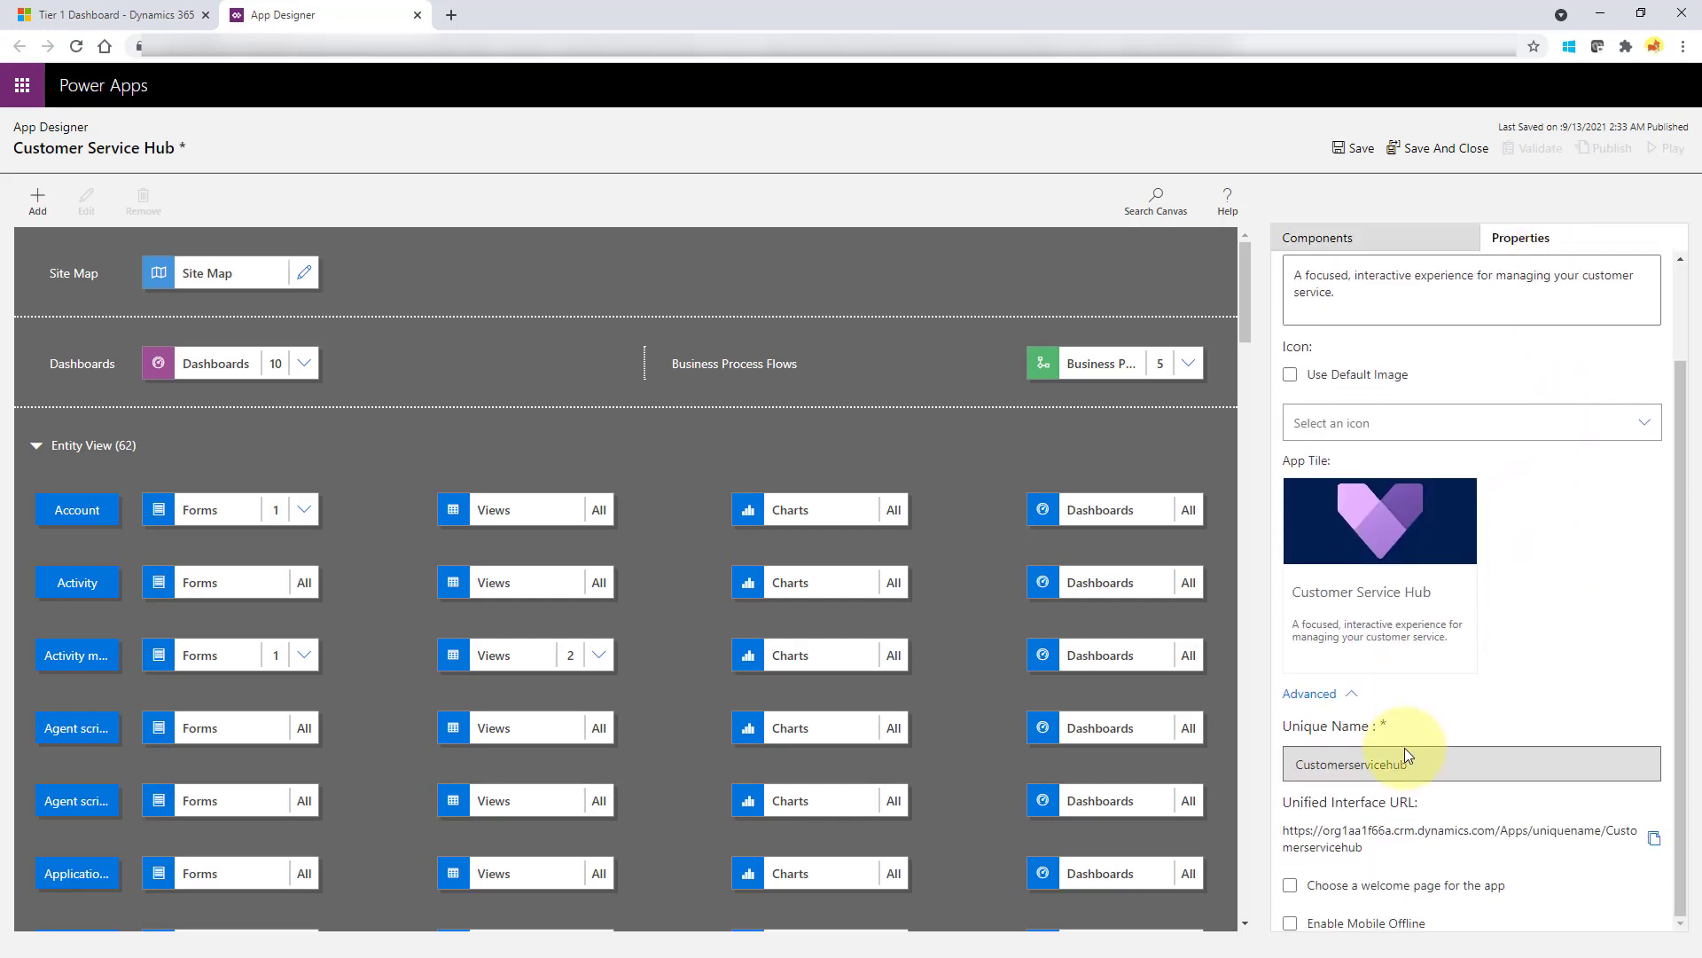
drag(1410, 764, 1296, 762)
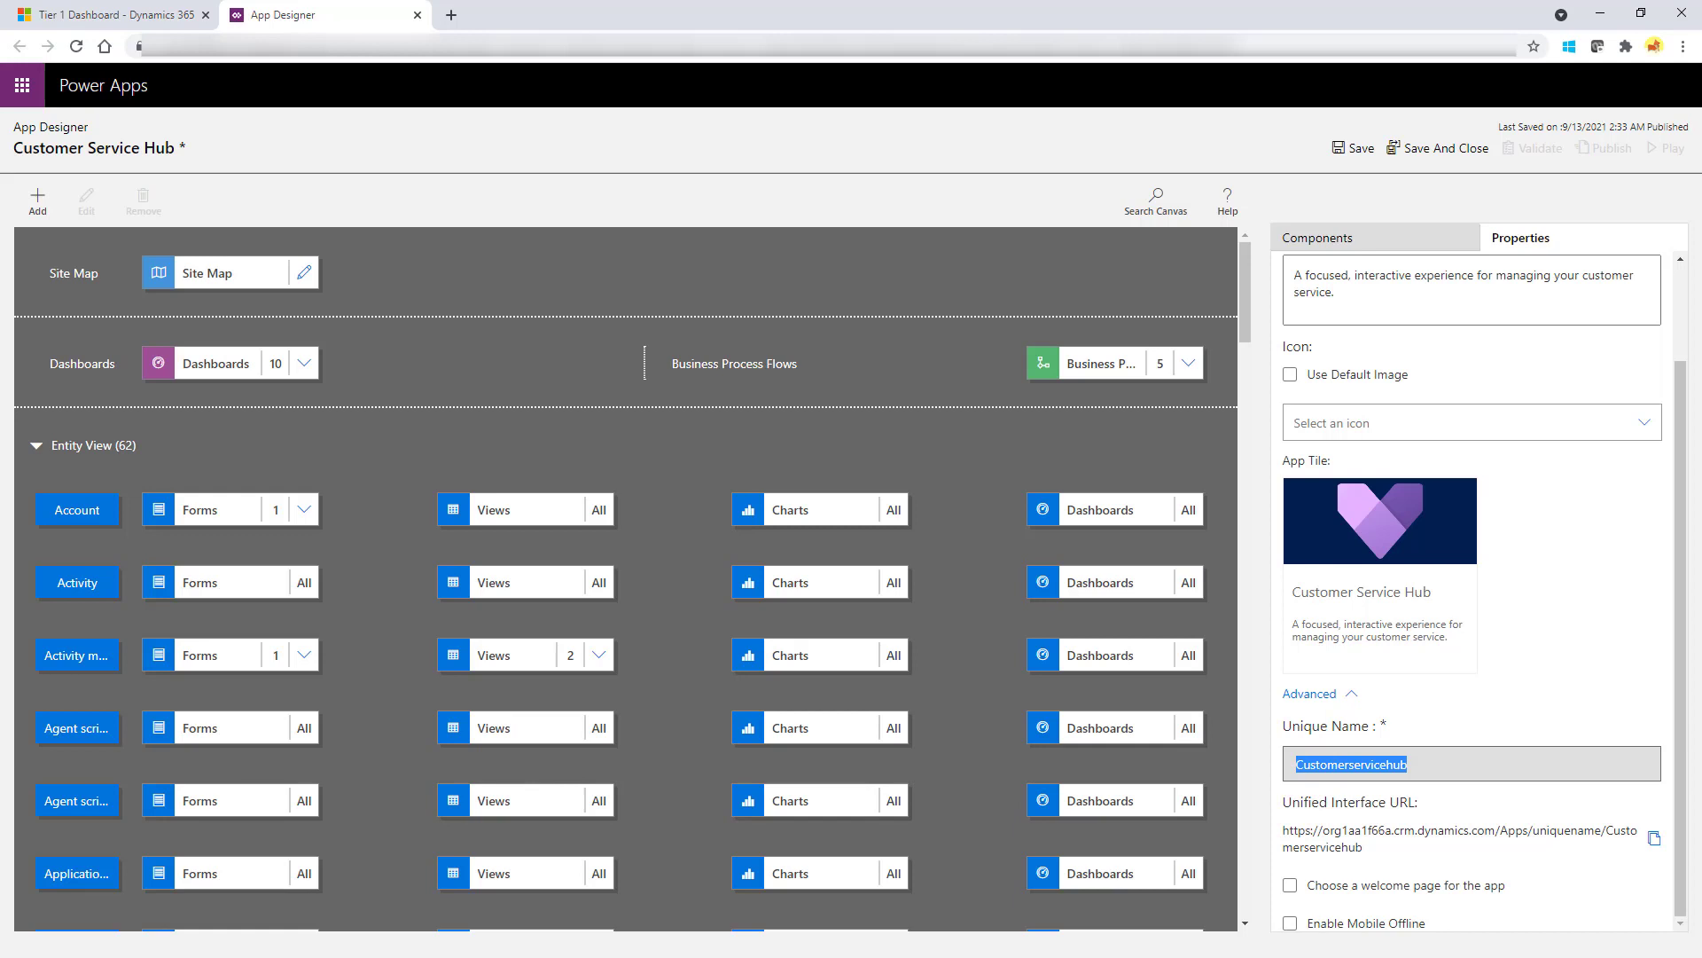
key(alt+Tab)
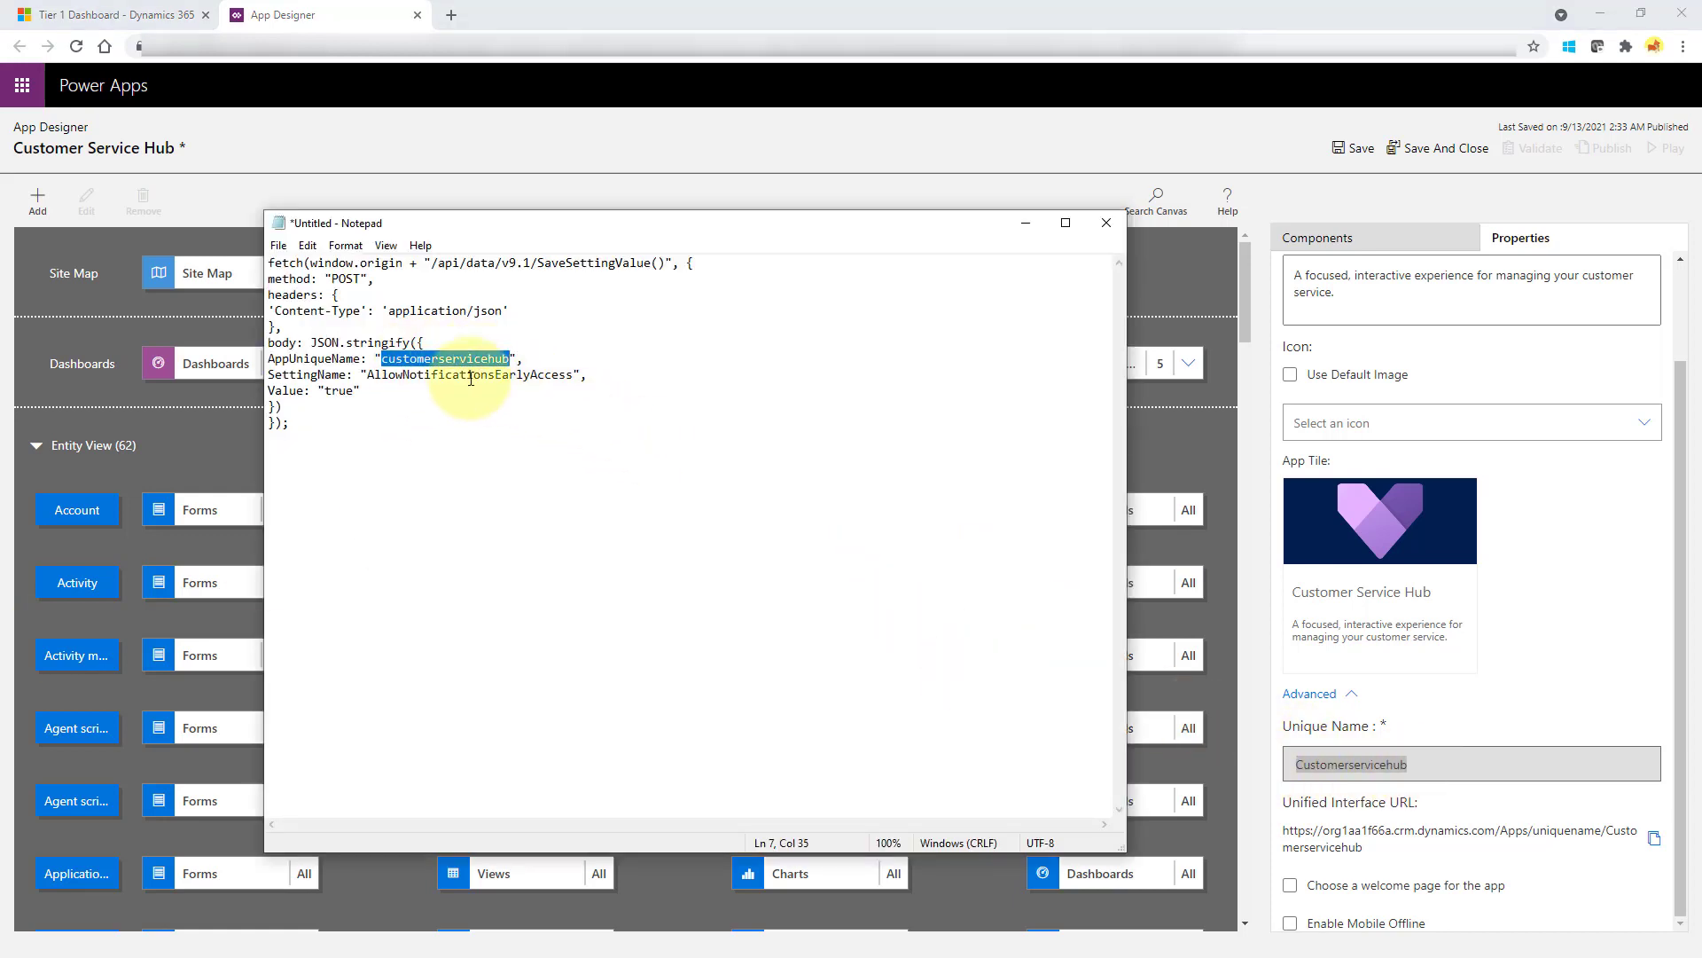
key(alt+Tab)
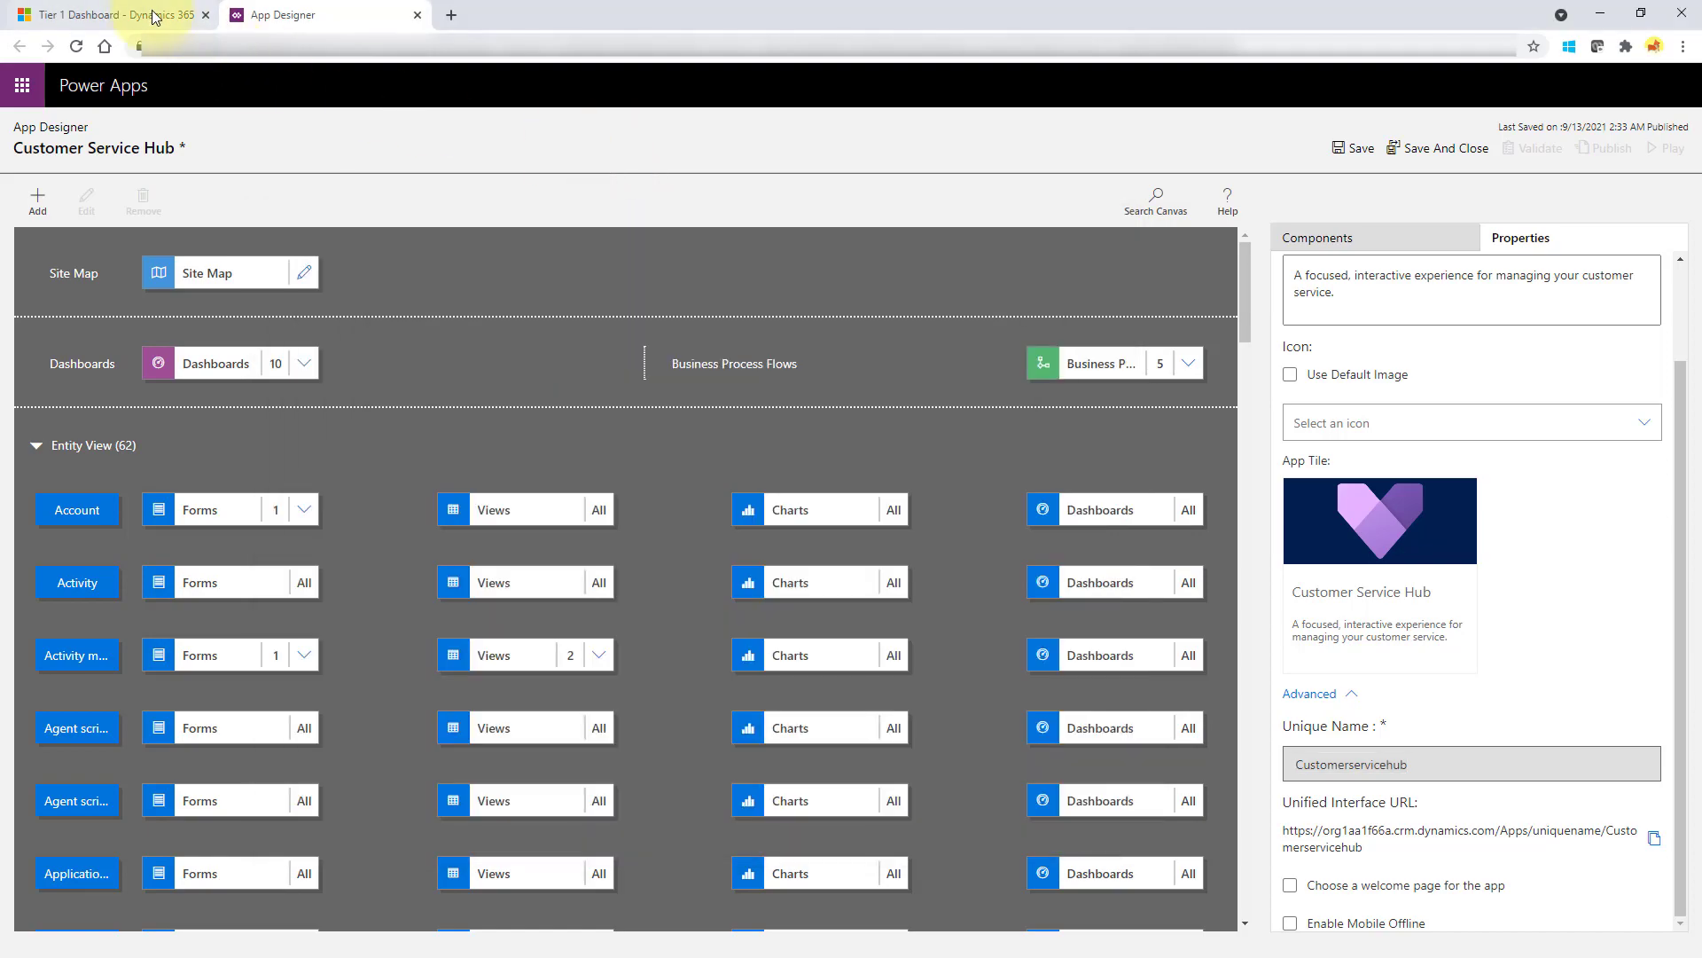
click(142, 15)
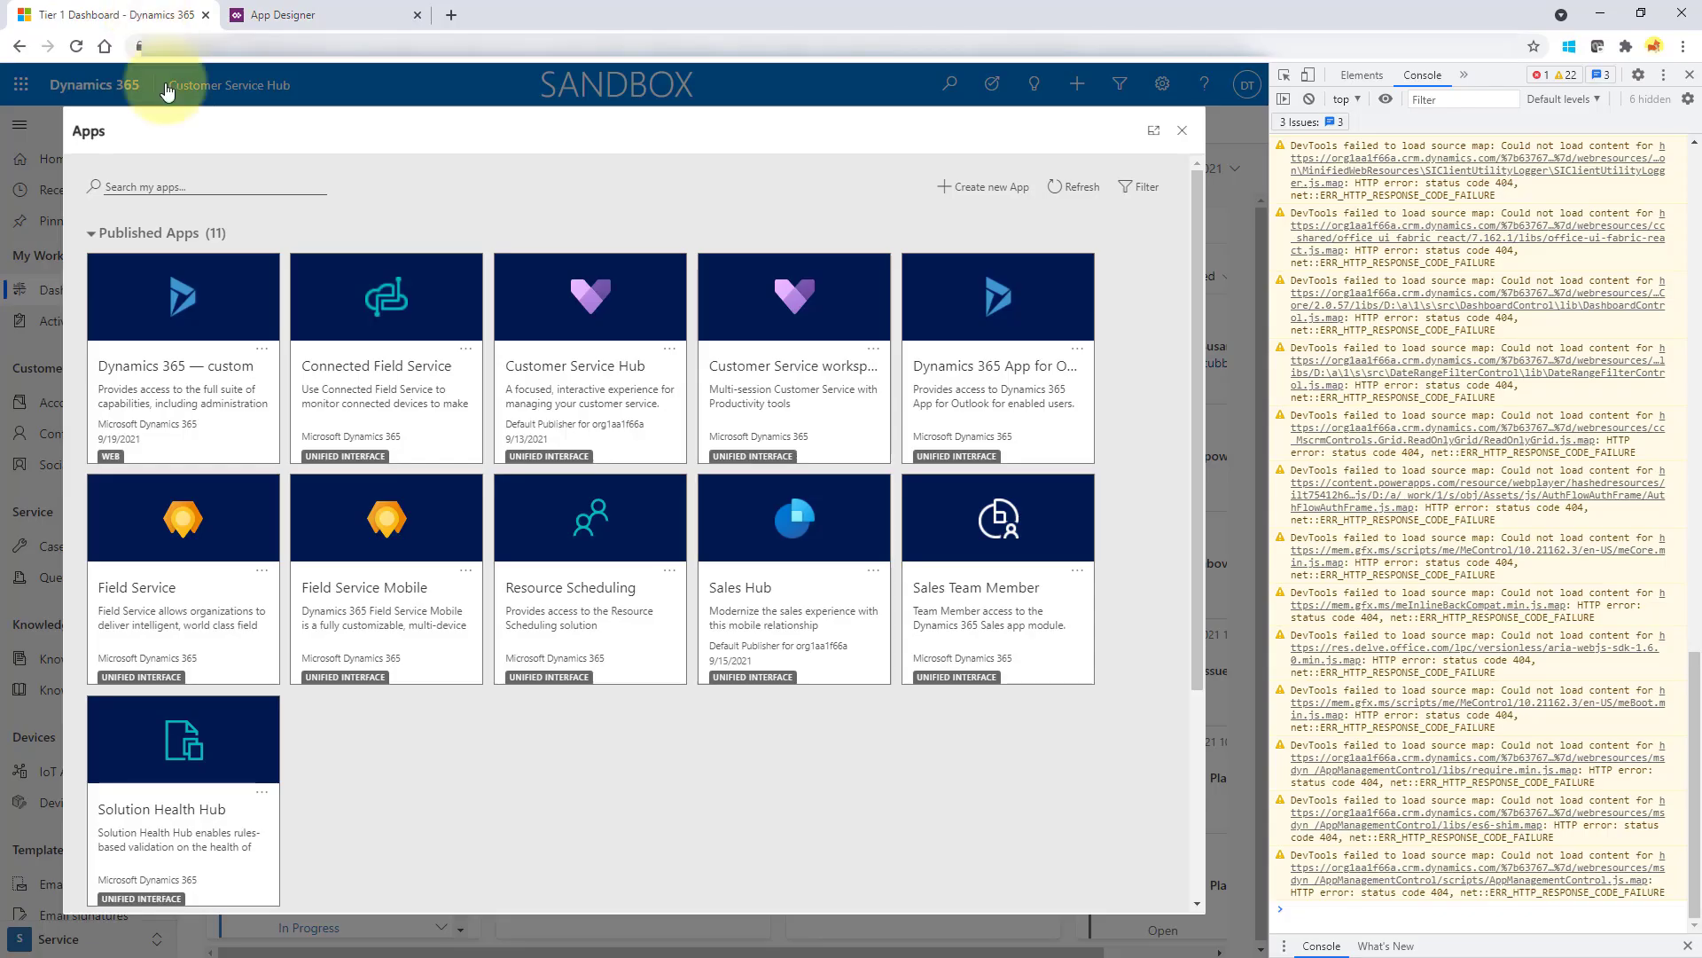
Check Sales Hub's unique name msdynce_saleshub in App Designer, close it, and return to the dashboard.
click(874, 570)
click(956, 610)
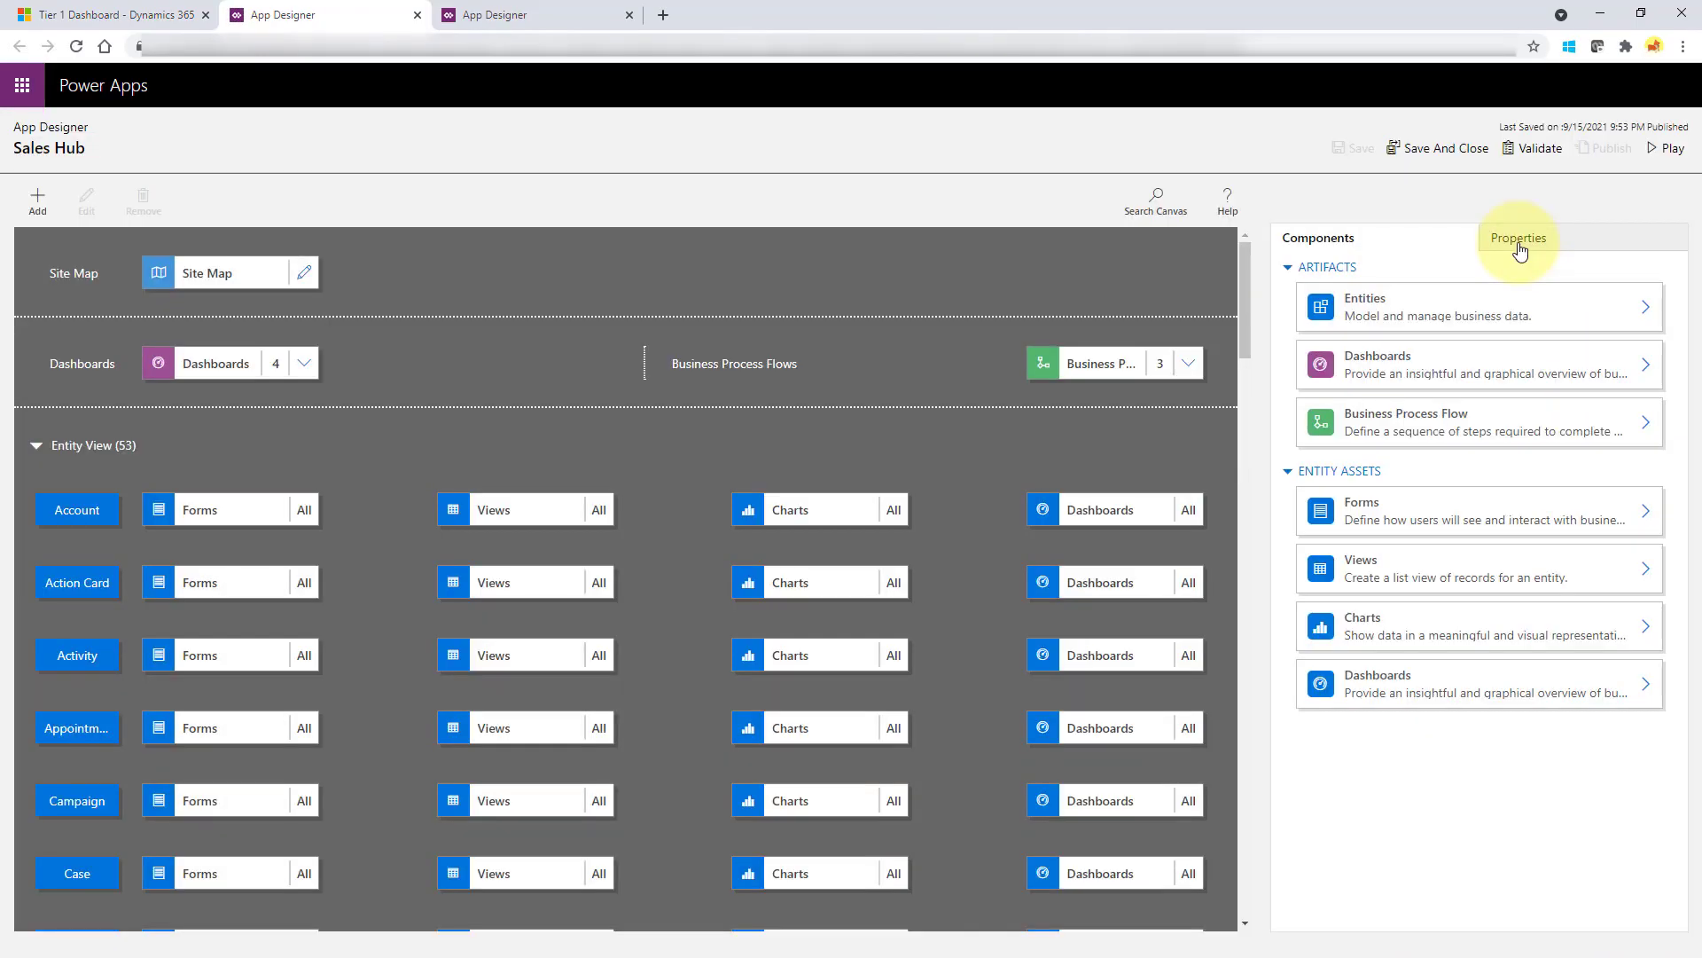
click(1516, 257)
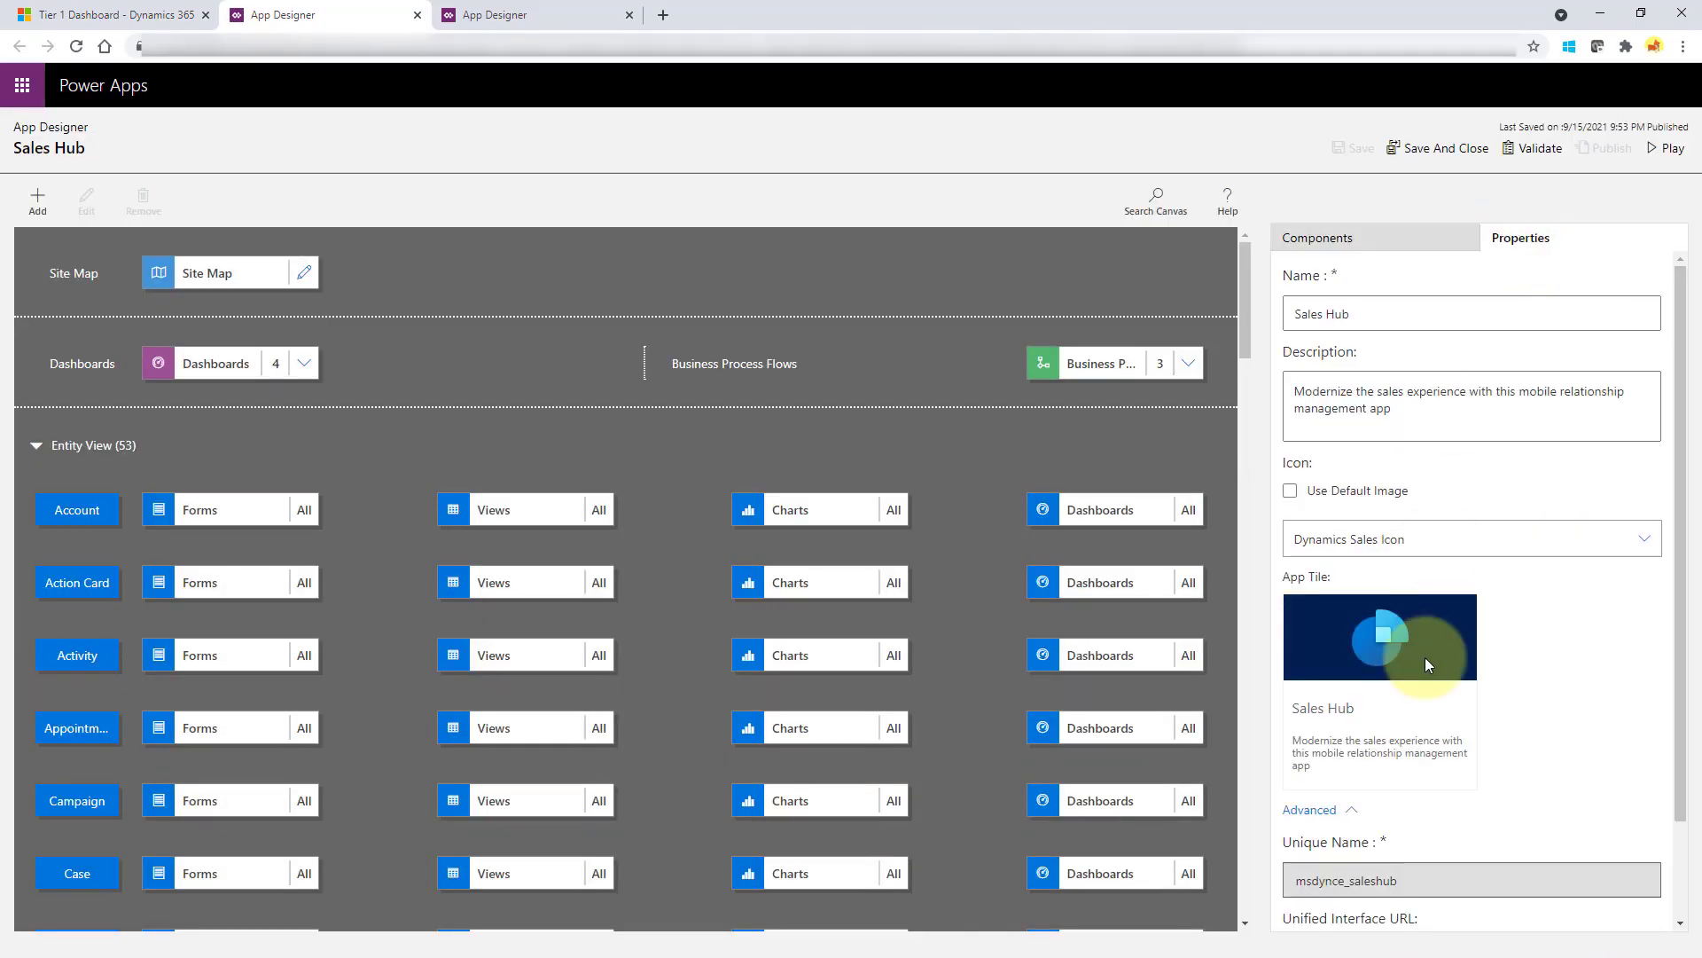
drag(1422, 881, 1293, 884)
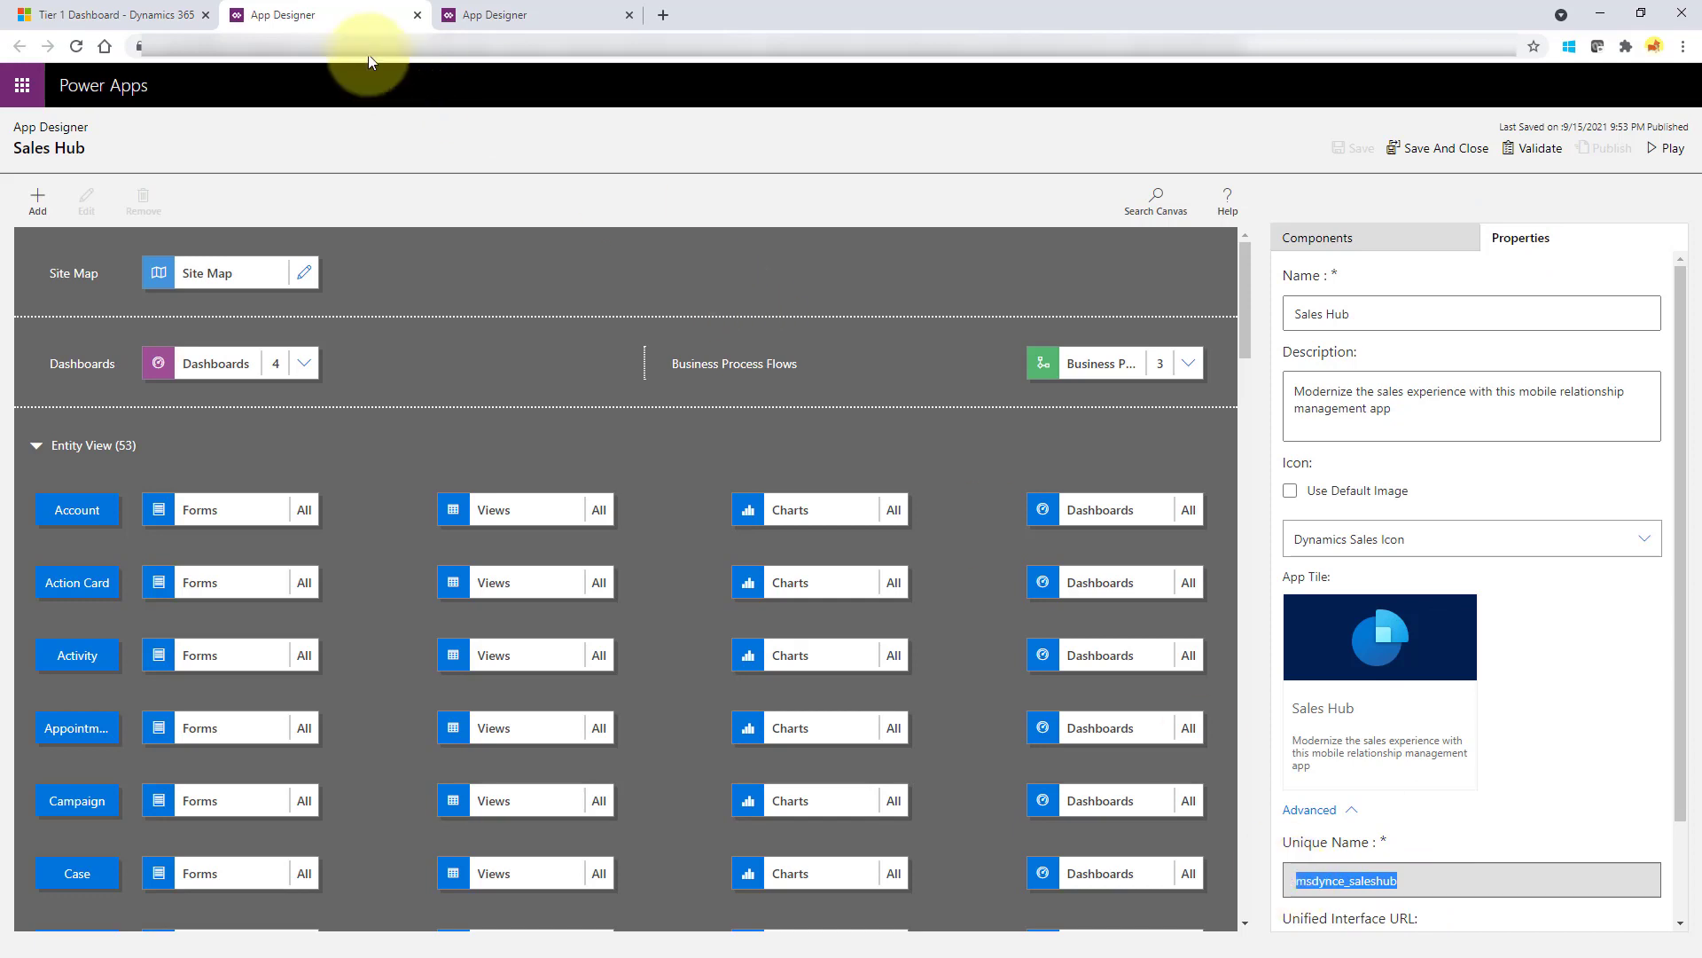
click(418, 15)
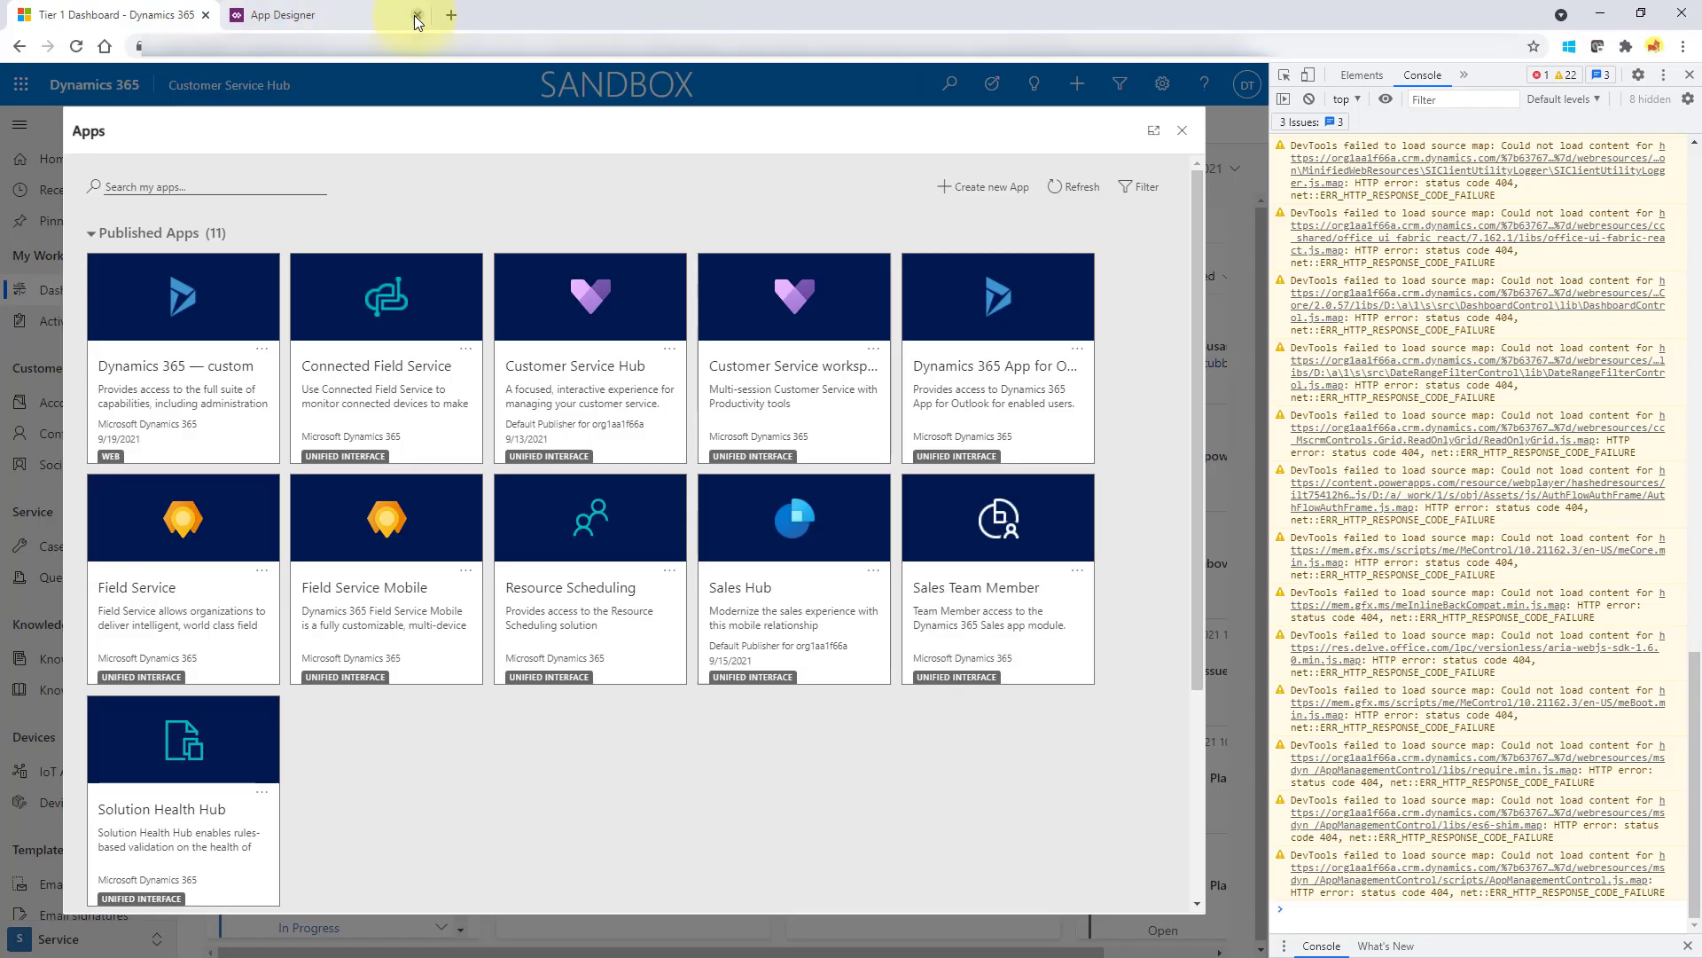
click(348, 14)
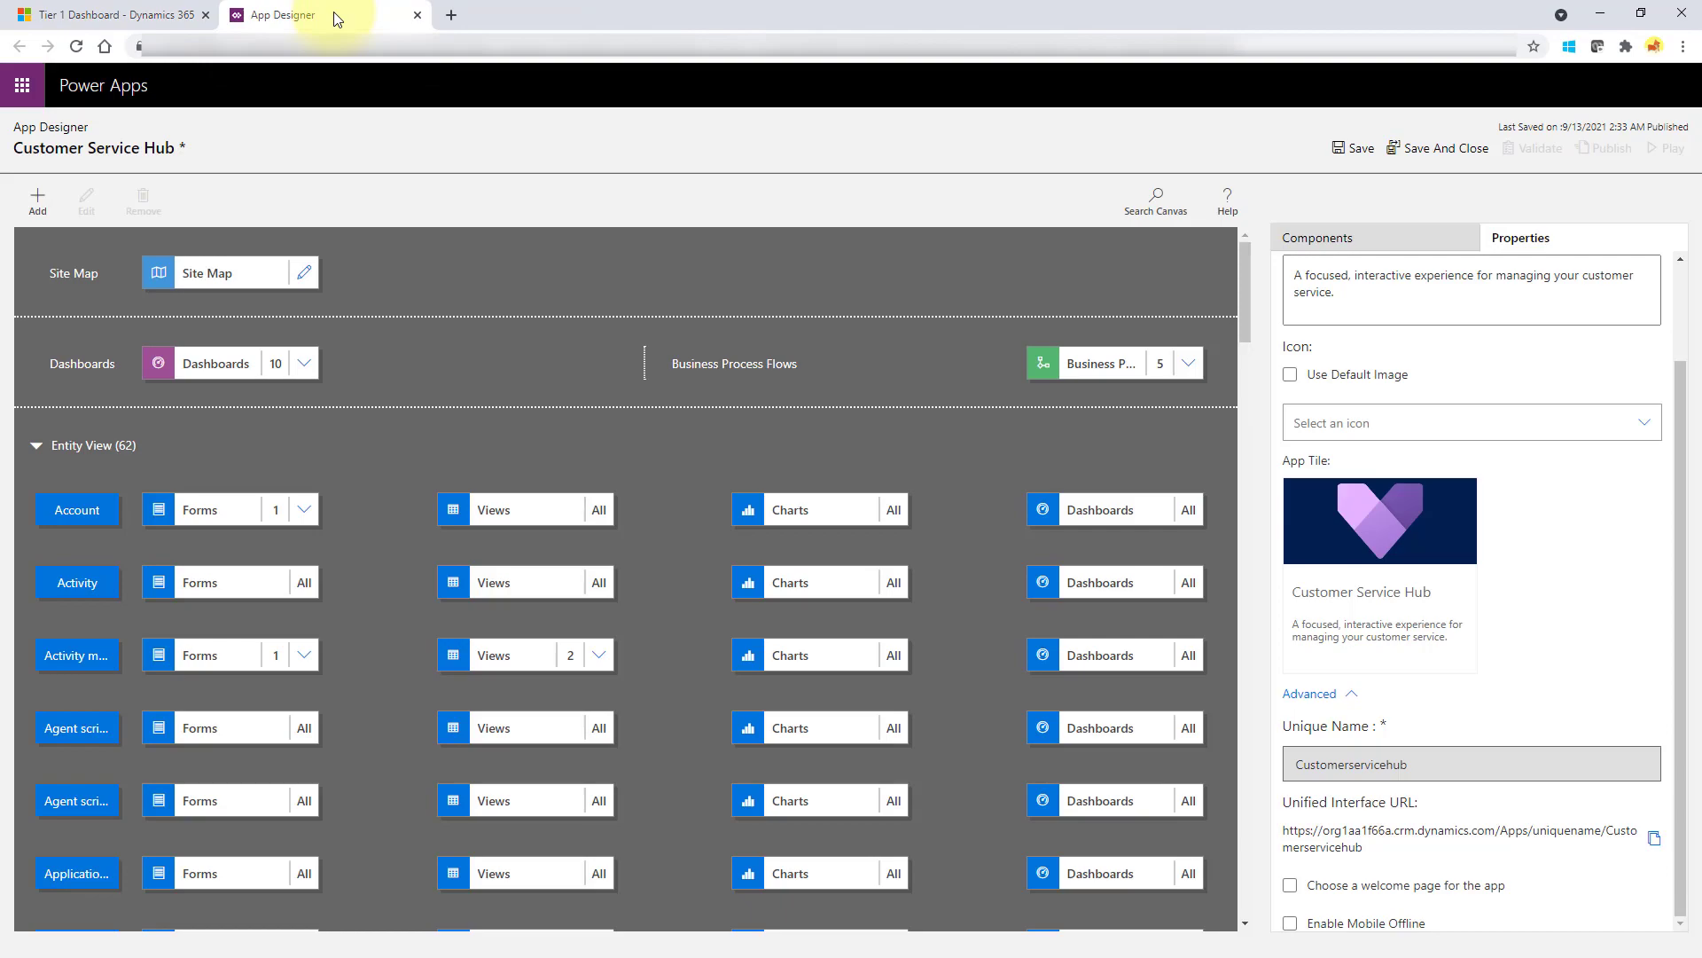
click(132, 14)
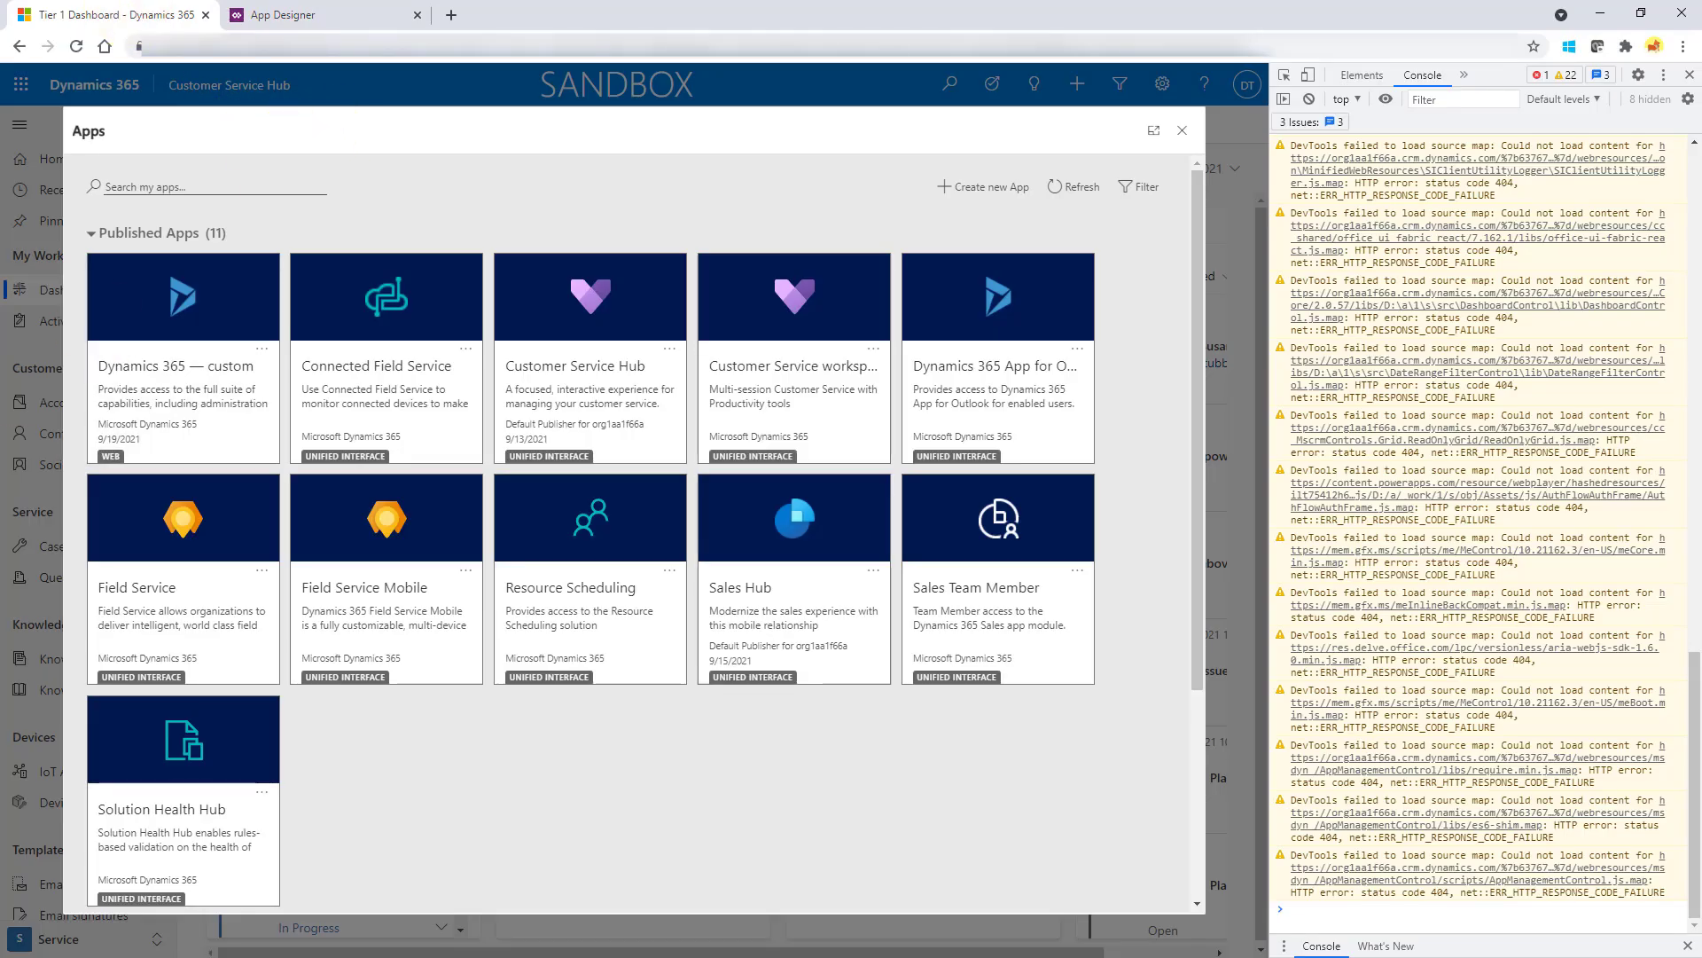
Copy the AllowNotificationsEarlyAccess fetch script from Notepad and run it in the DevTools console.
key(alt+Tab)
drag(304, 428, 249, 264)
right_click(311, 289)
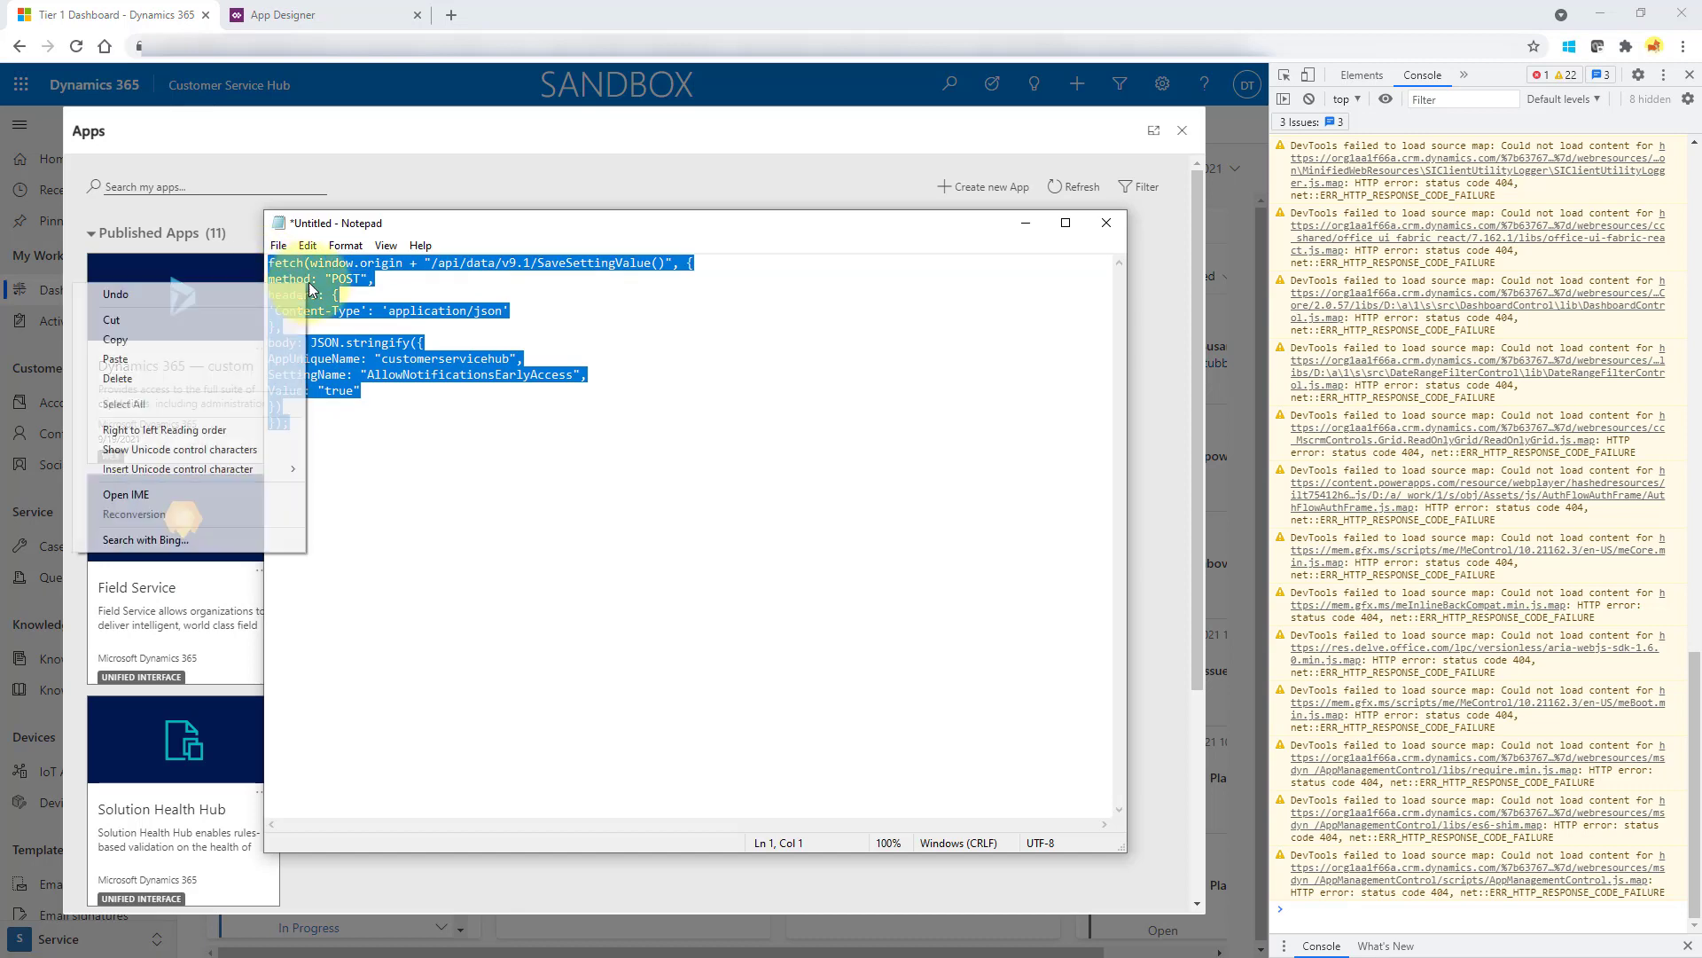
click(230, 340)
click(1027, 226)
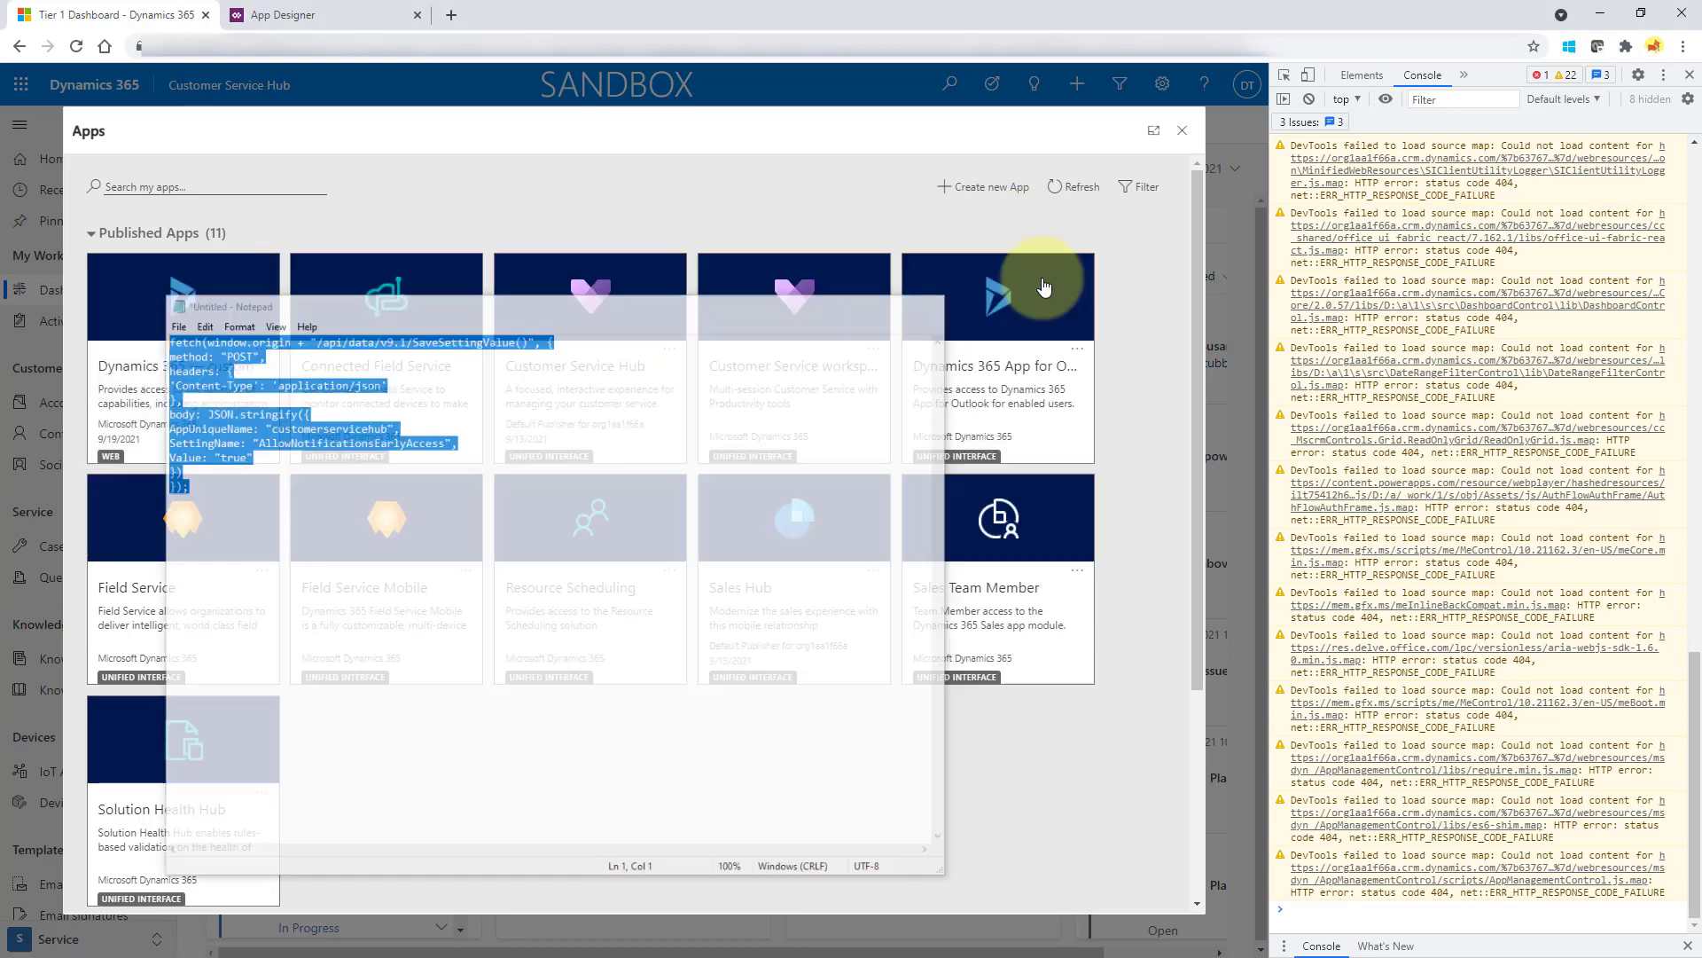
click(1304, 913)
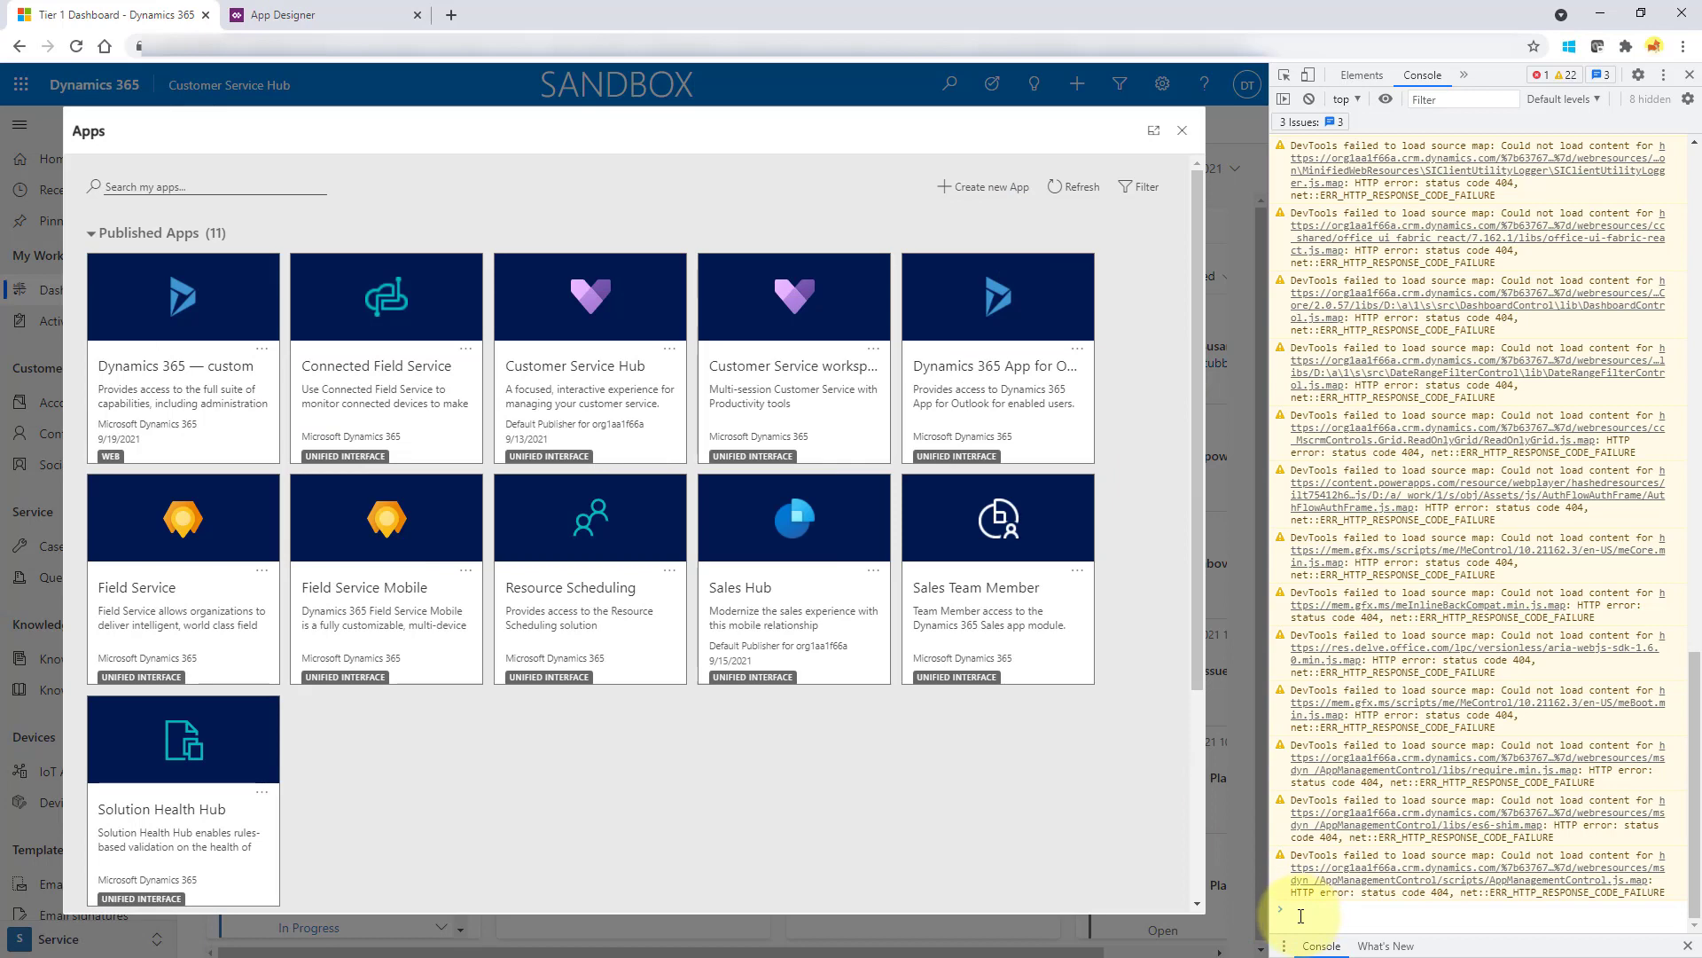
key(ctrl+v)
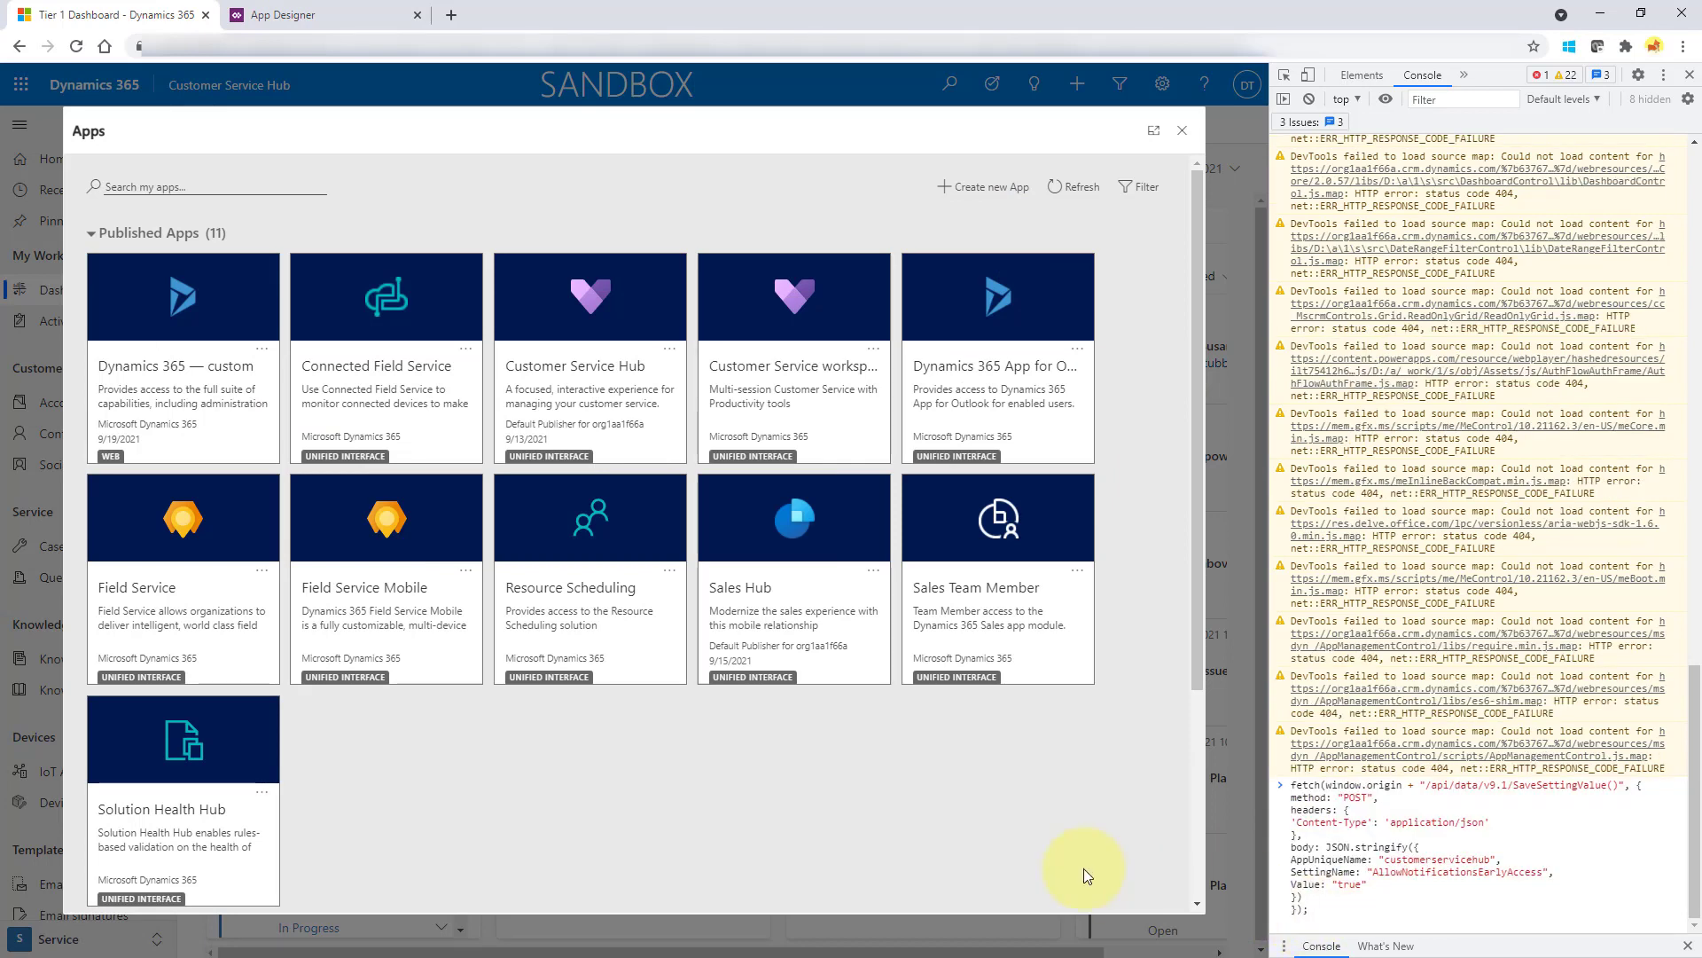
key(Return)
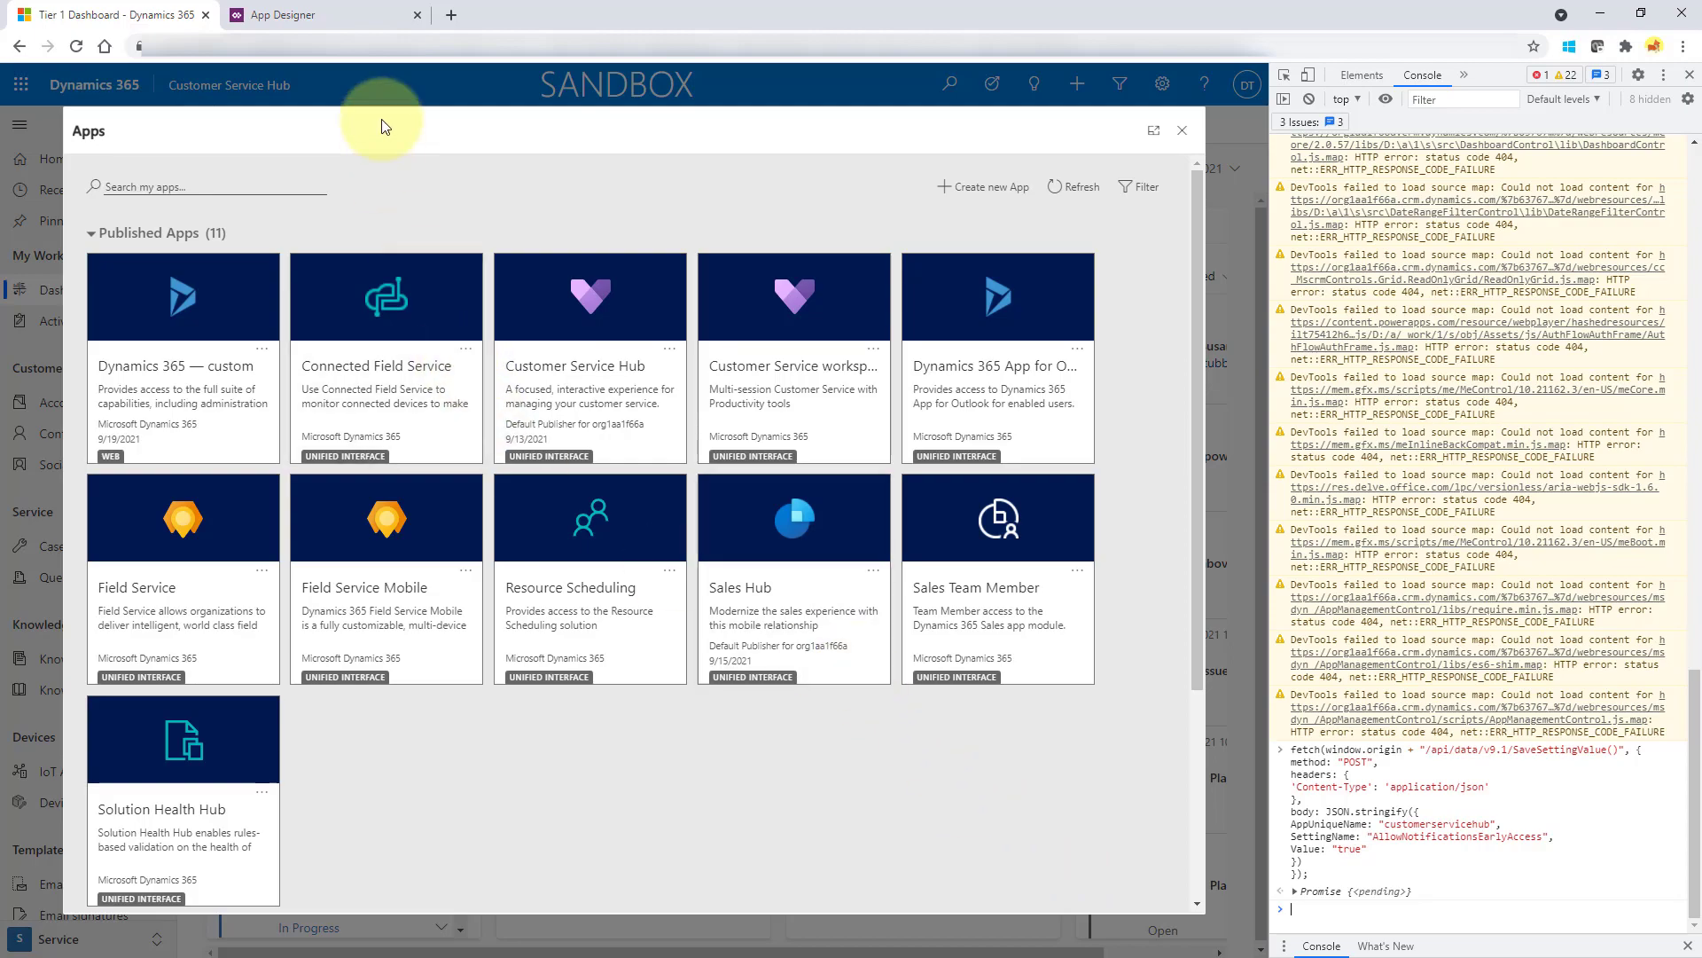
Save and publish the Customer Service Hub app in App Designer.
click(333, 15)
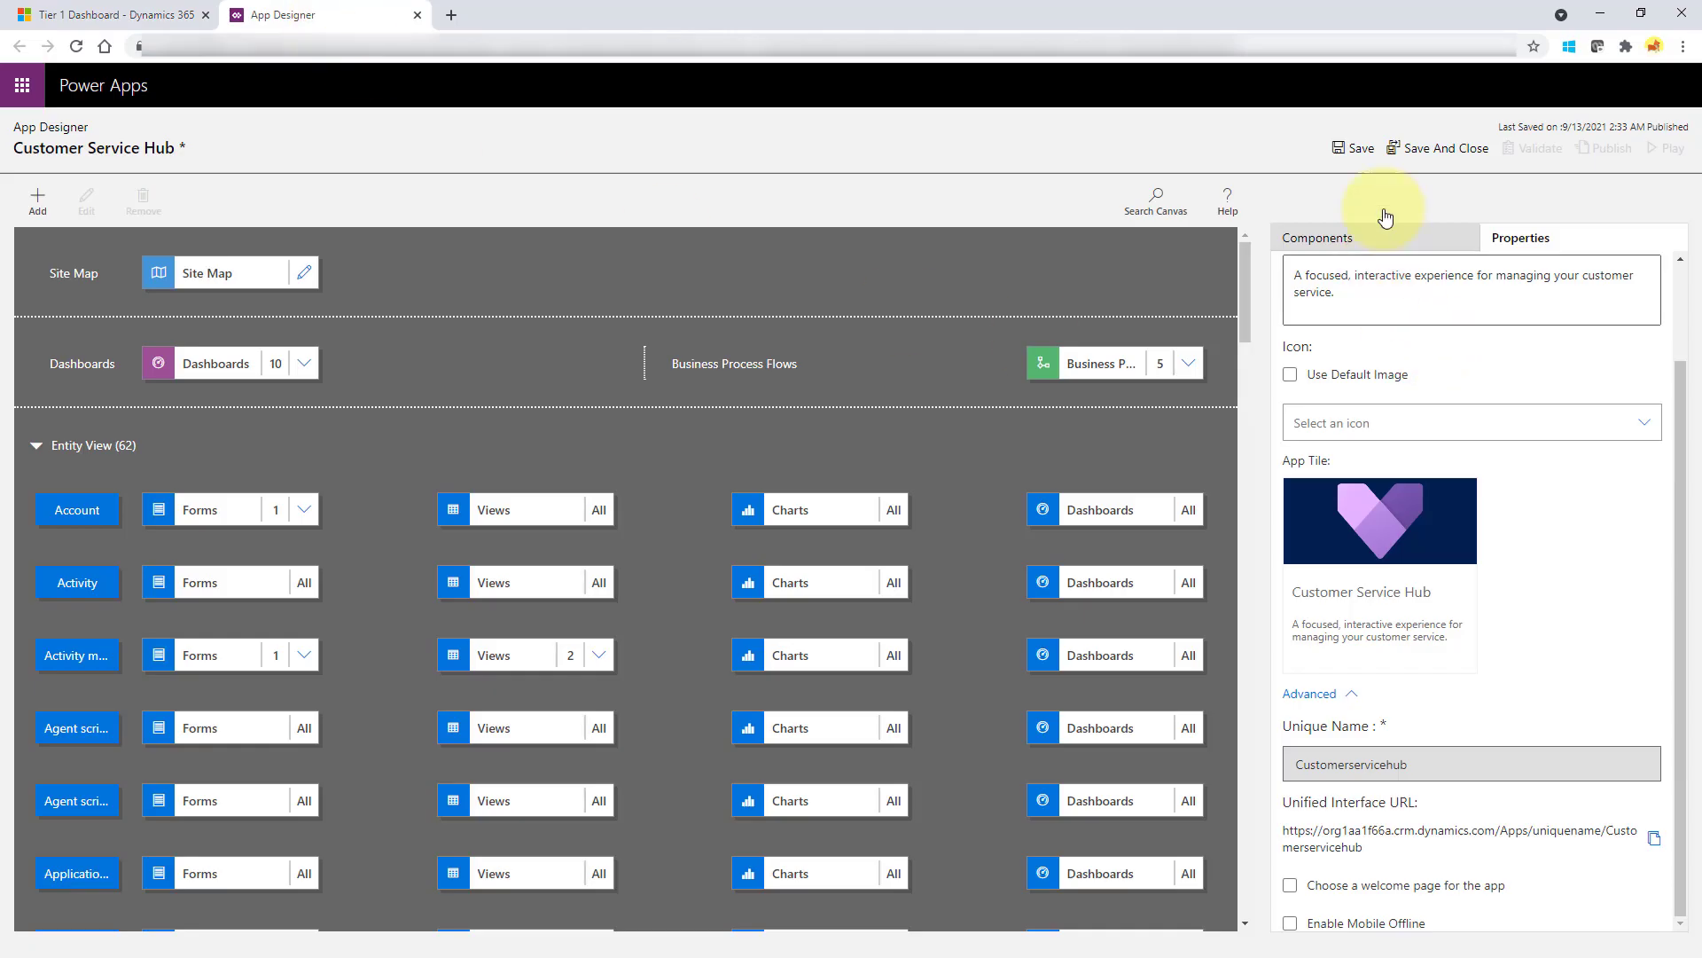
click(1354, 151)
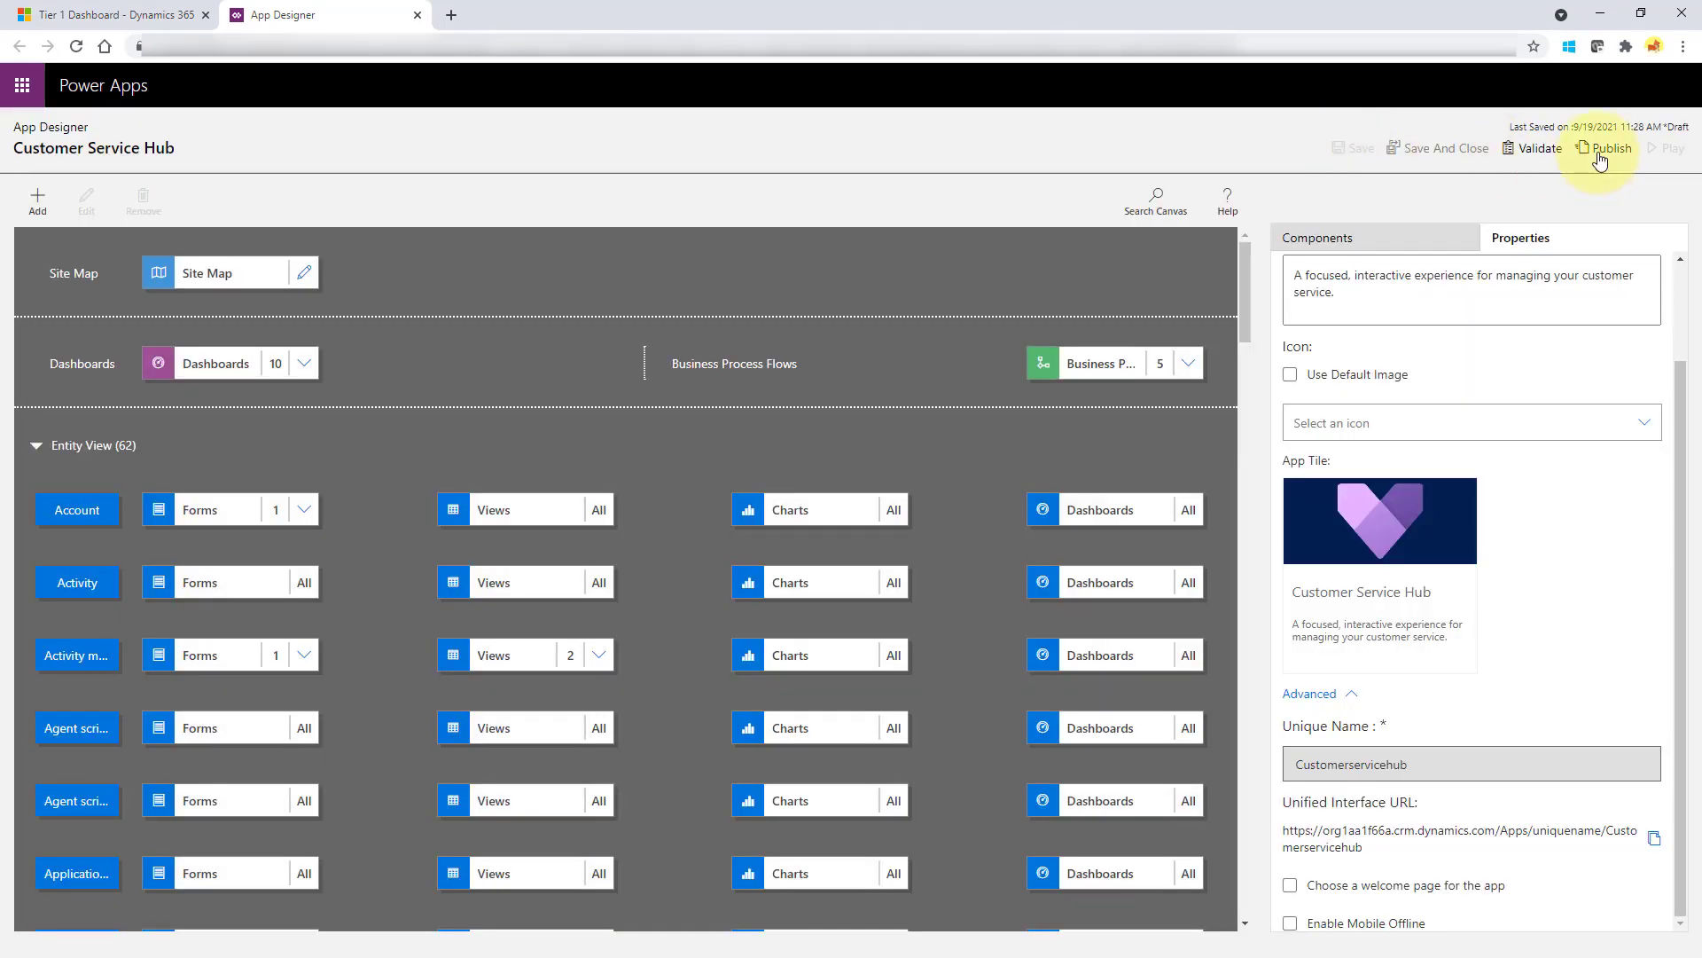
click(1602, 151)
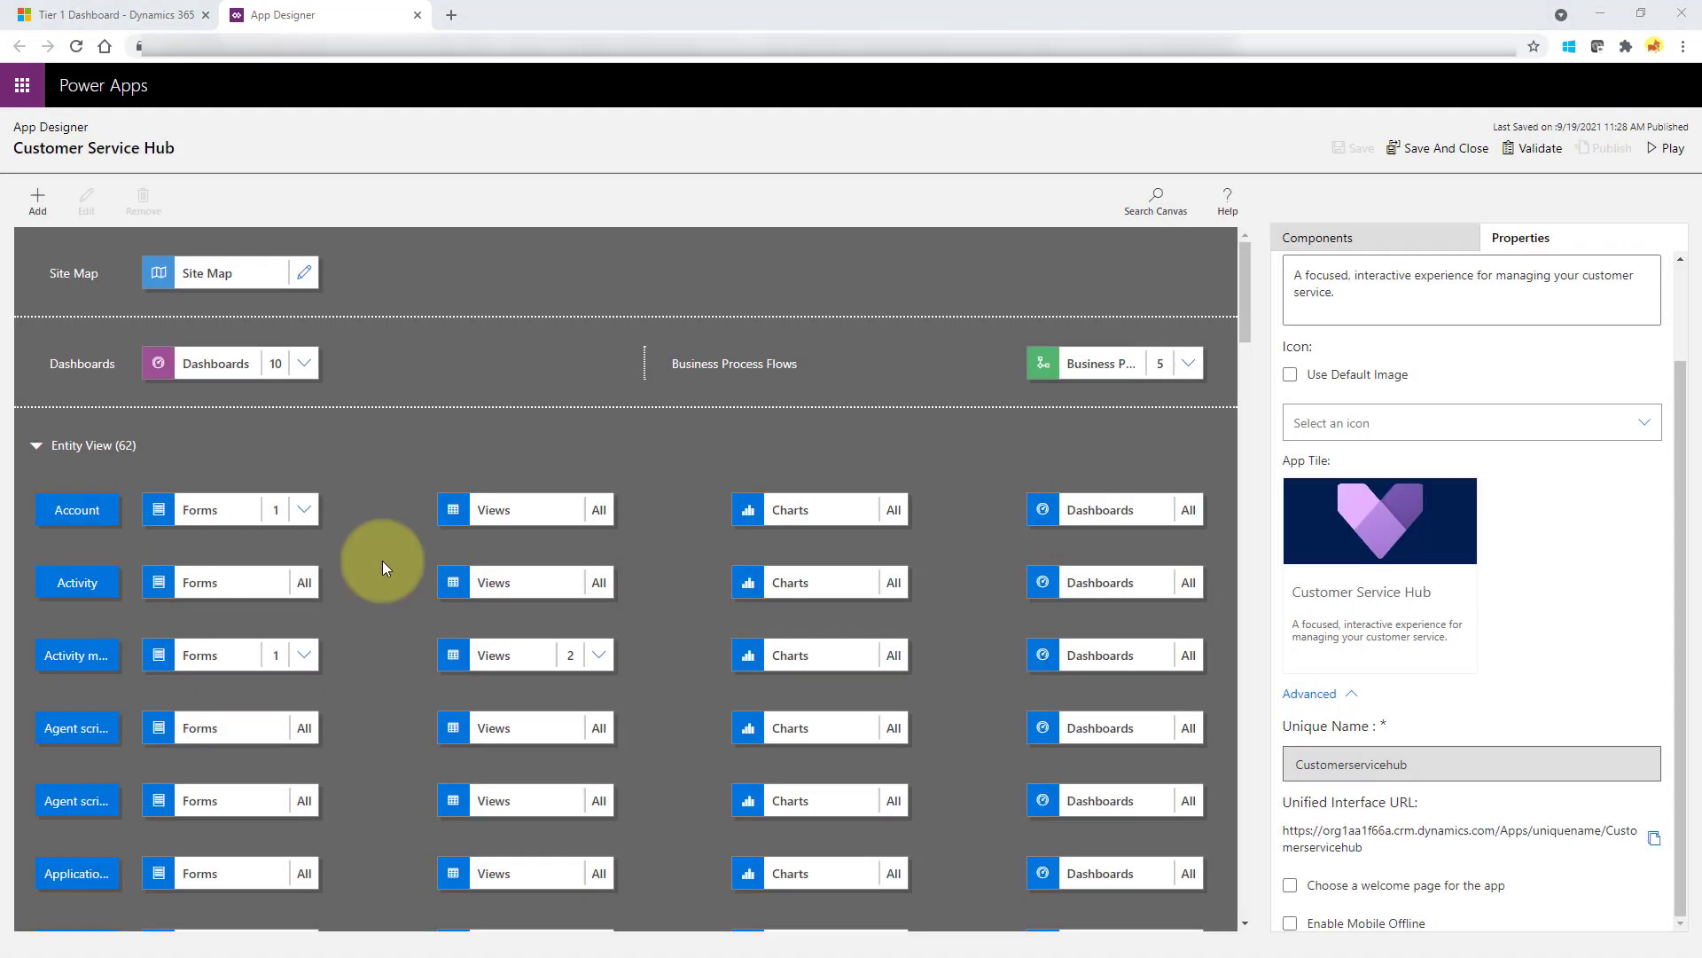
Return to the Tier 1 Dashboard and close the published apps list and developer tools.
click(159, 15)
click(1181, 130)
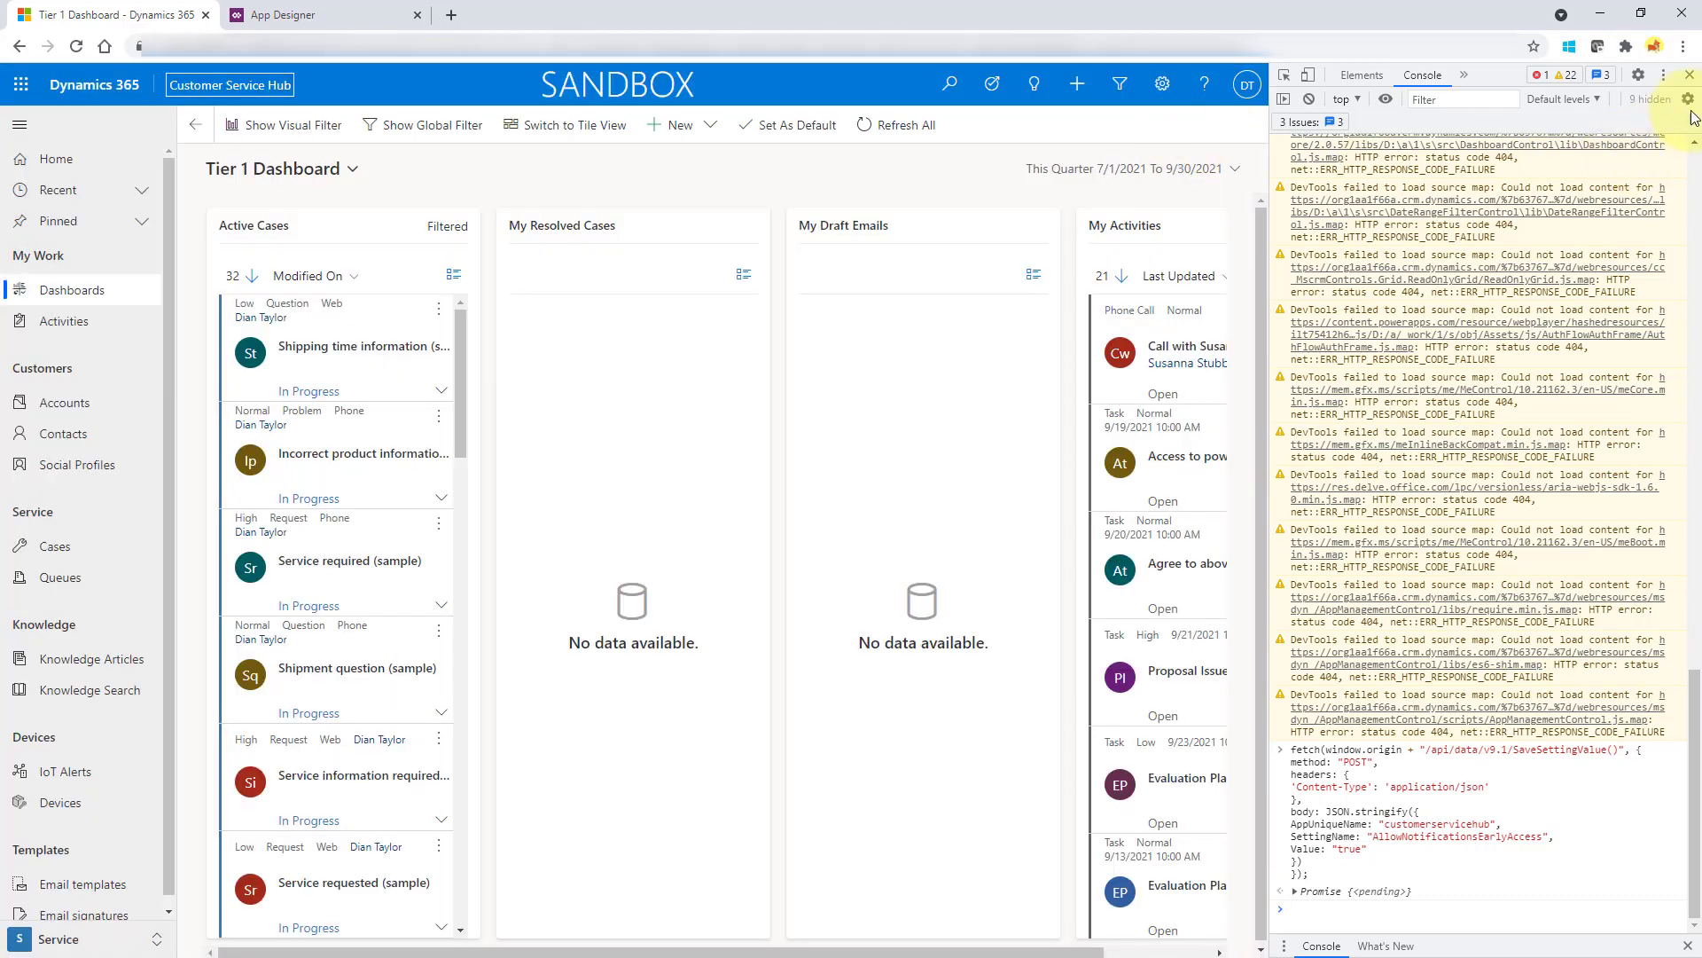
click(1690, 75)
Empty the cache and hard reload the dashboard from DevTools, then close DevTools.
right_click(819, 341)
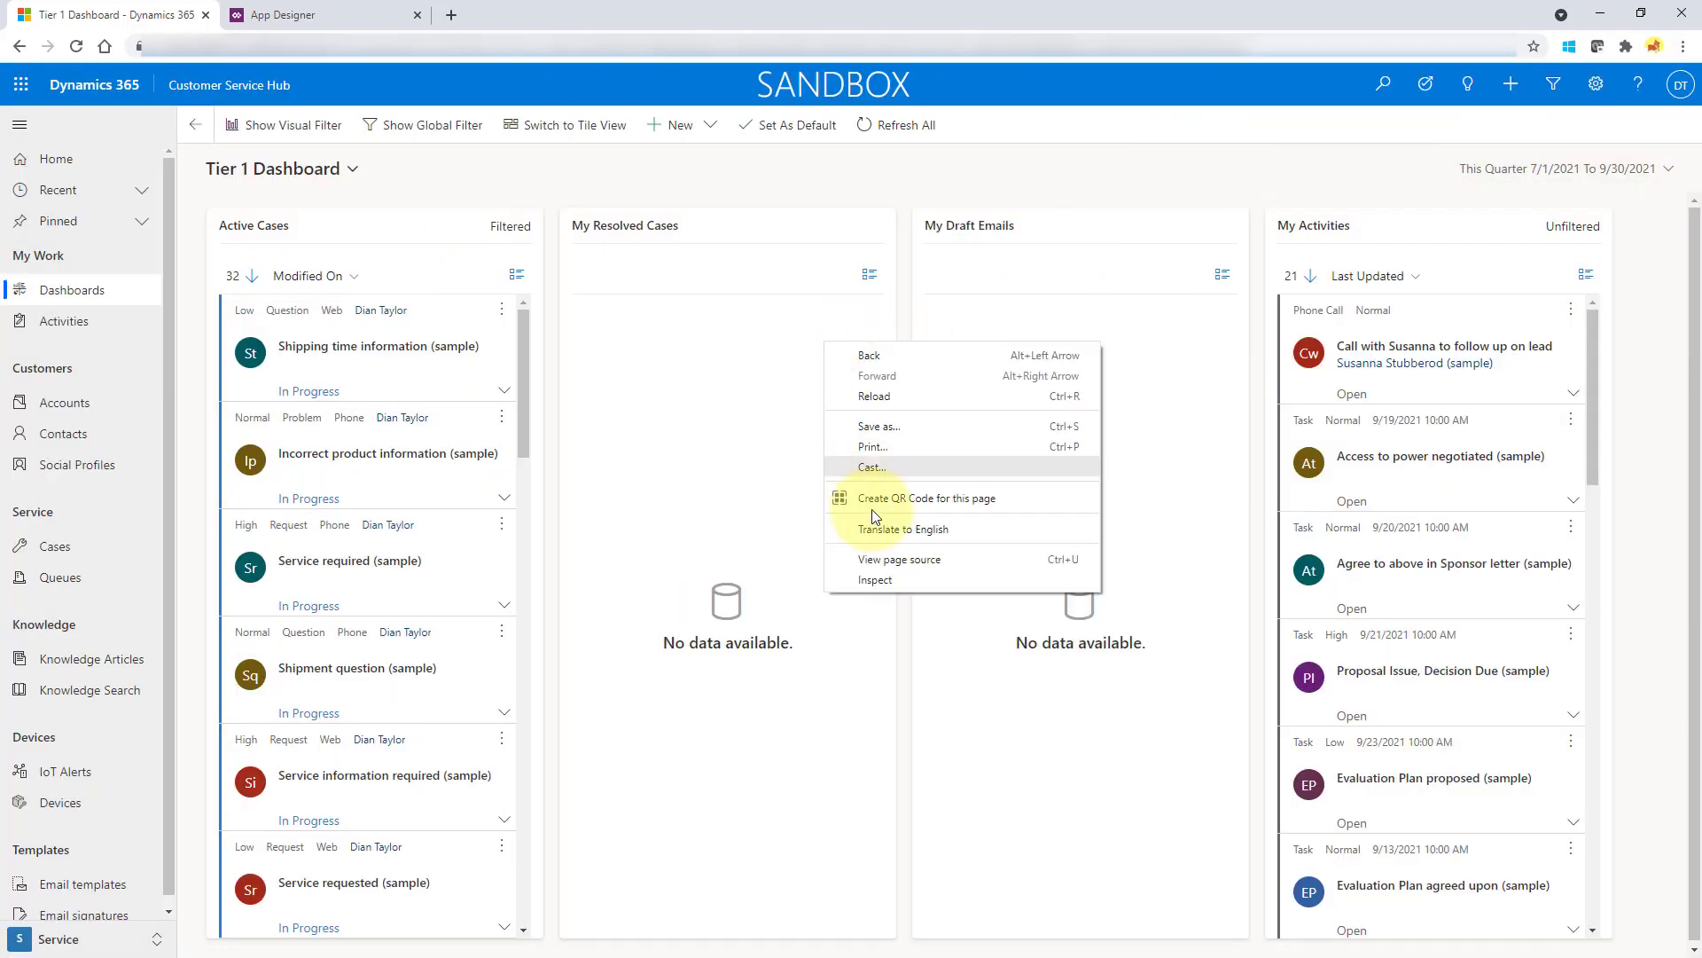
click(894, 578)
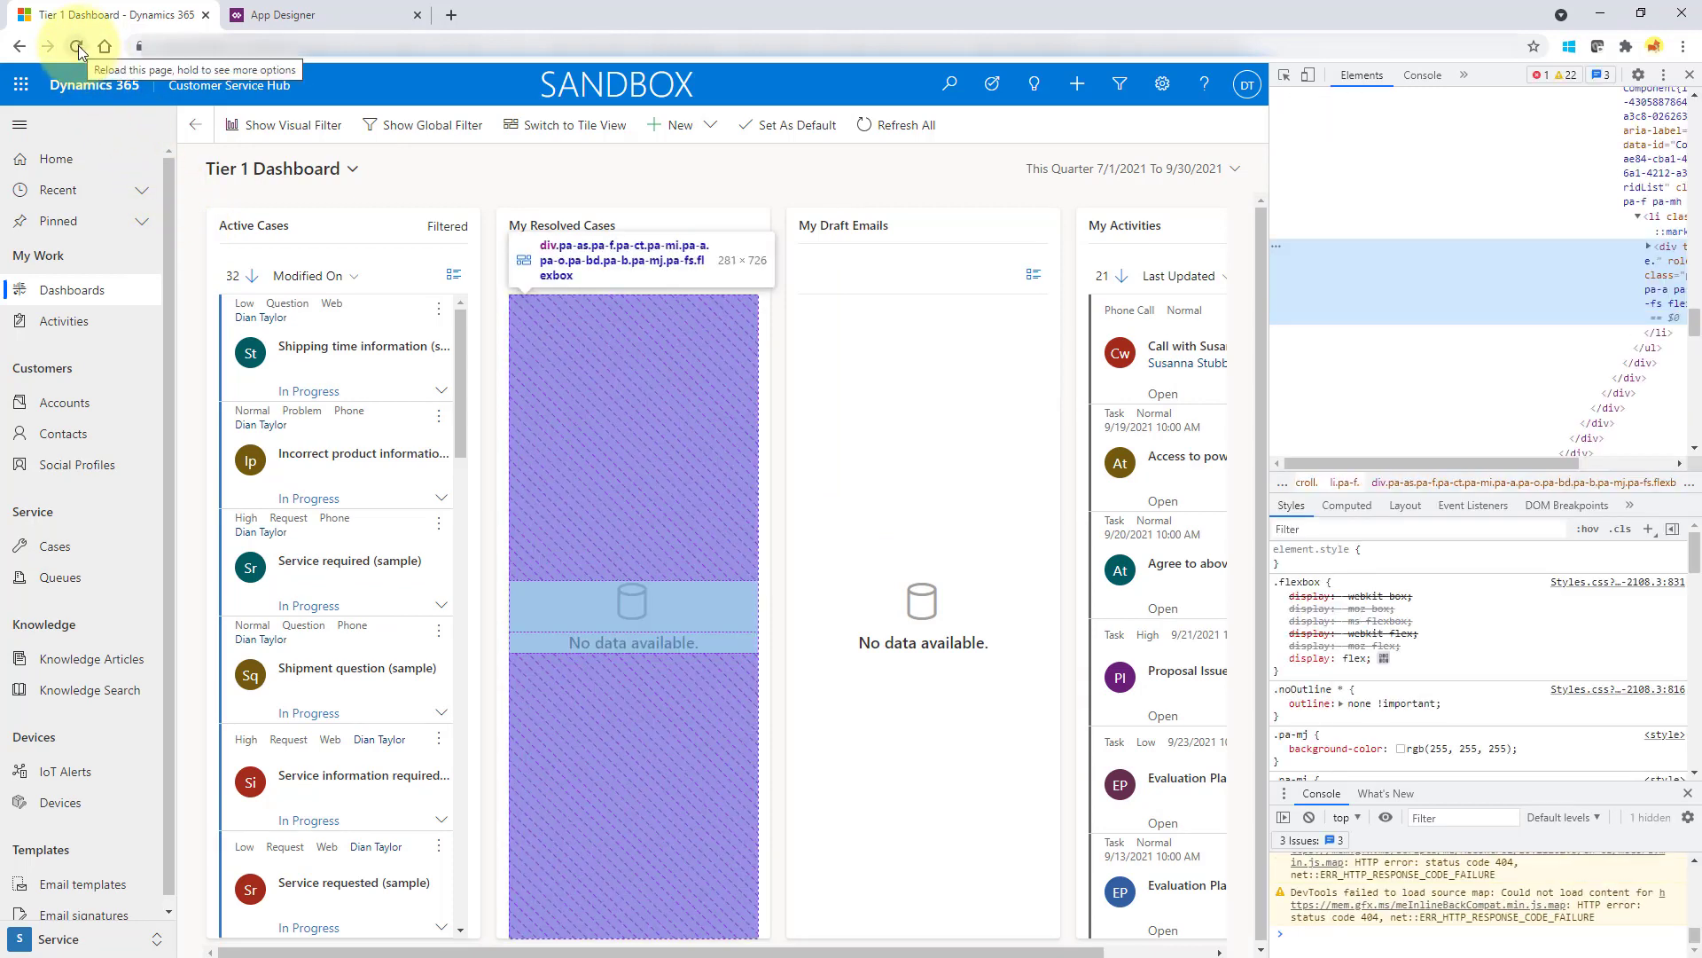
right_click(78, 45)
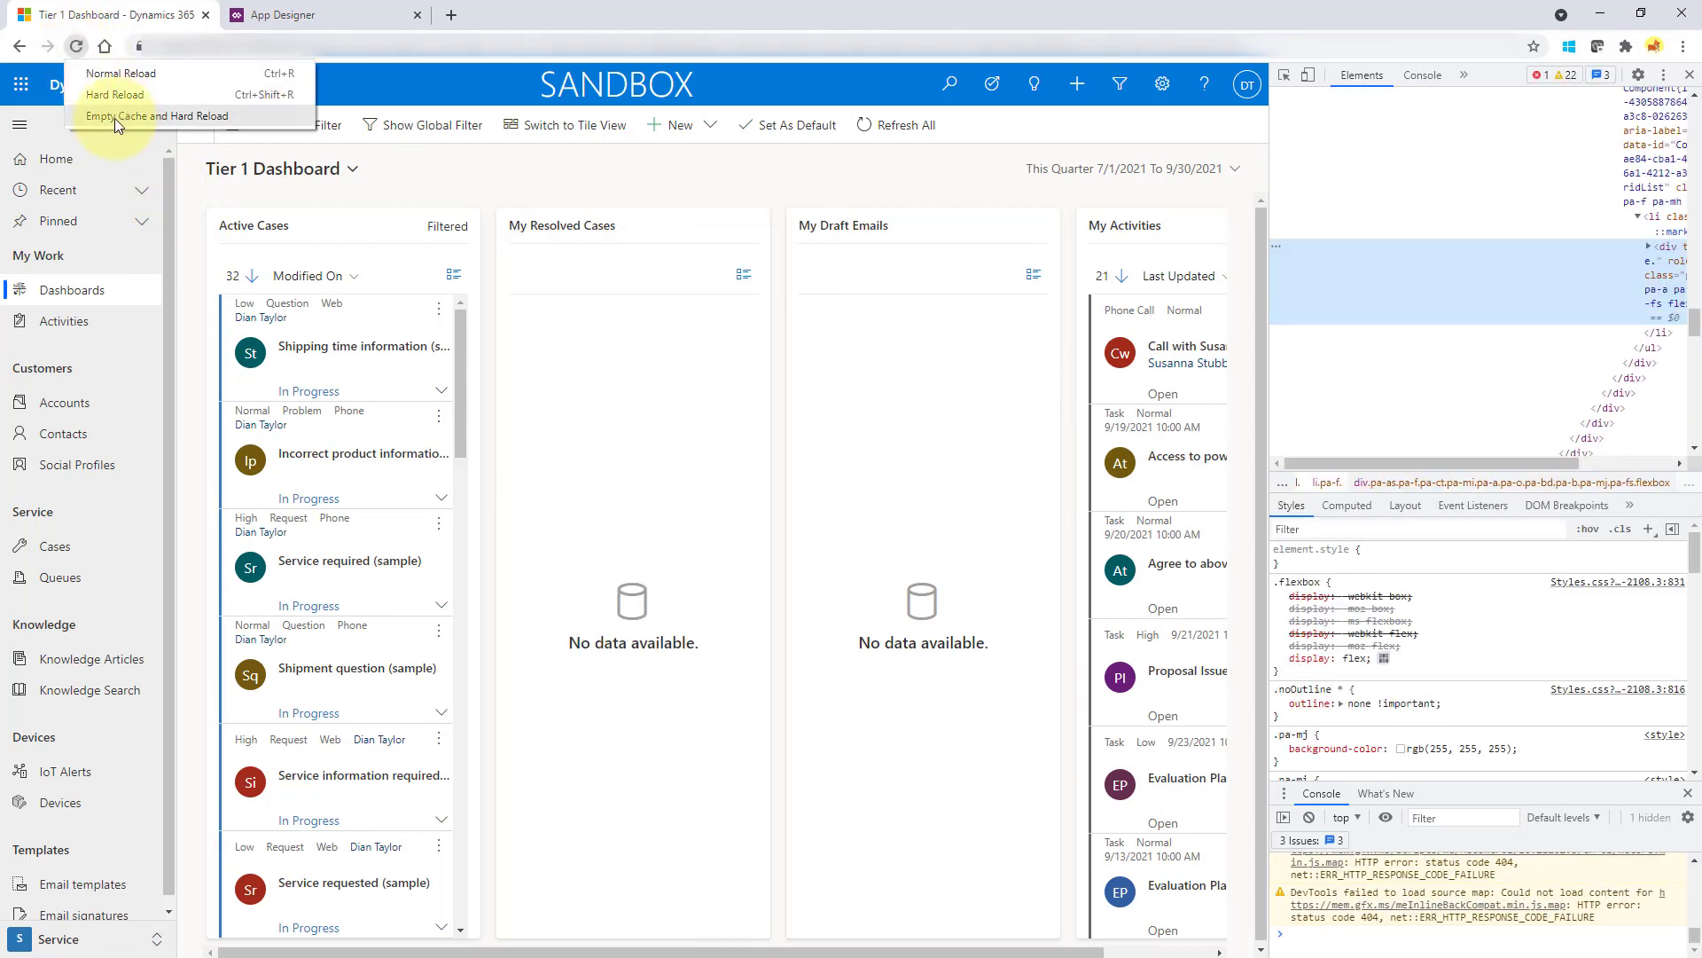
click(114, 119)
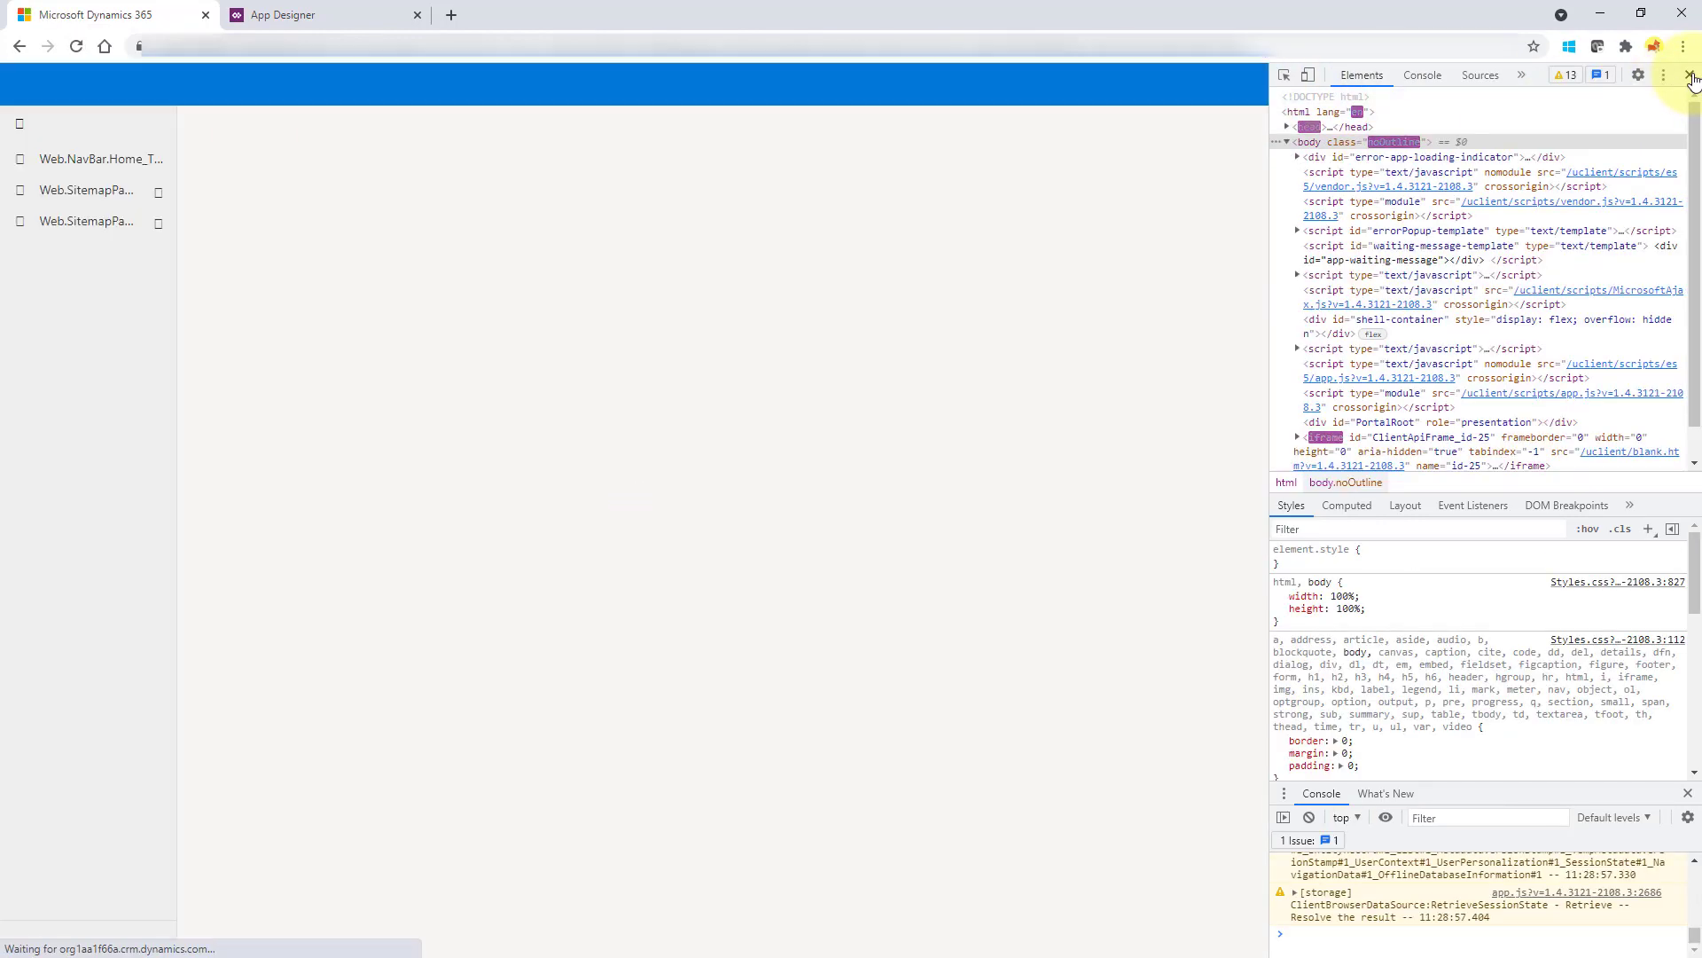
click(1690, 74)
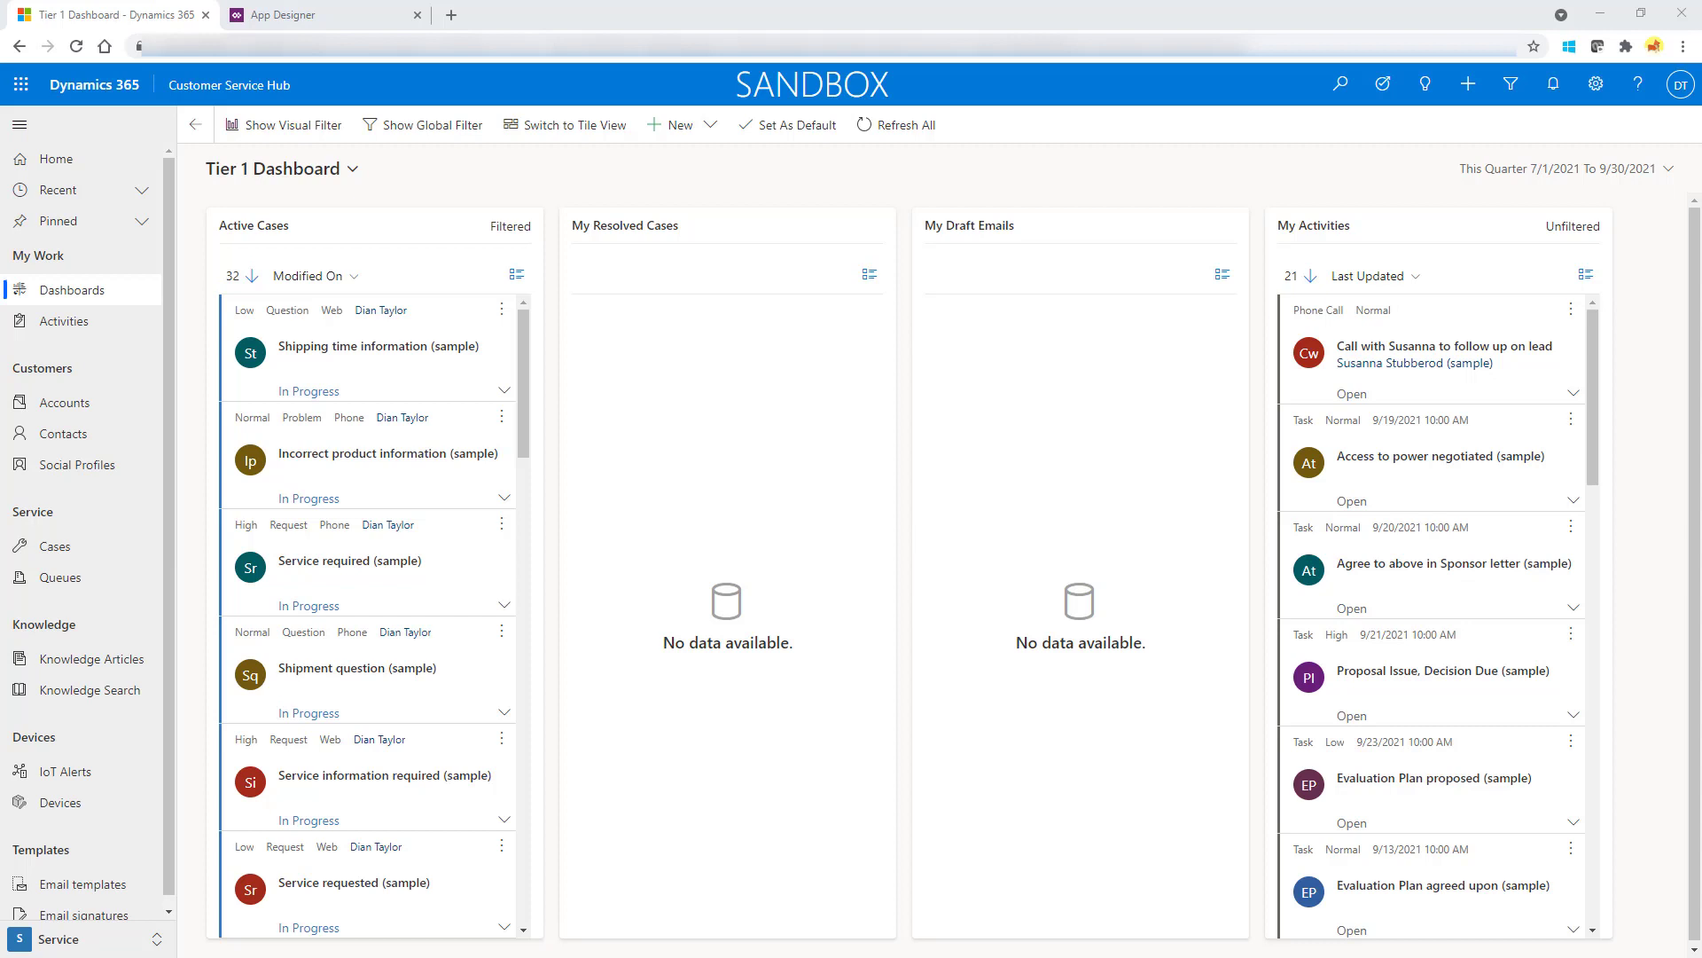
click(451, 15)
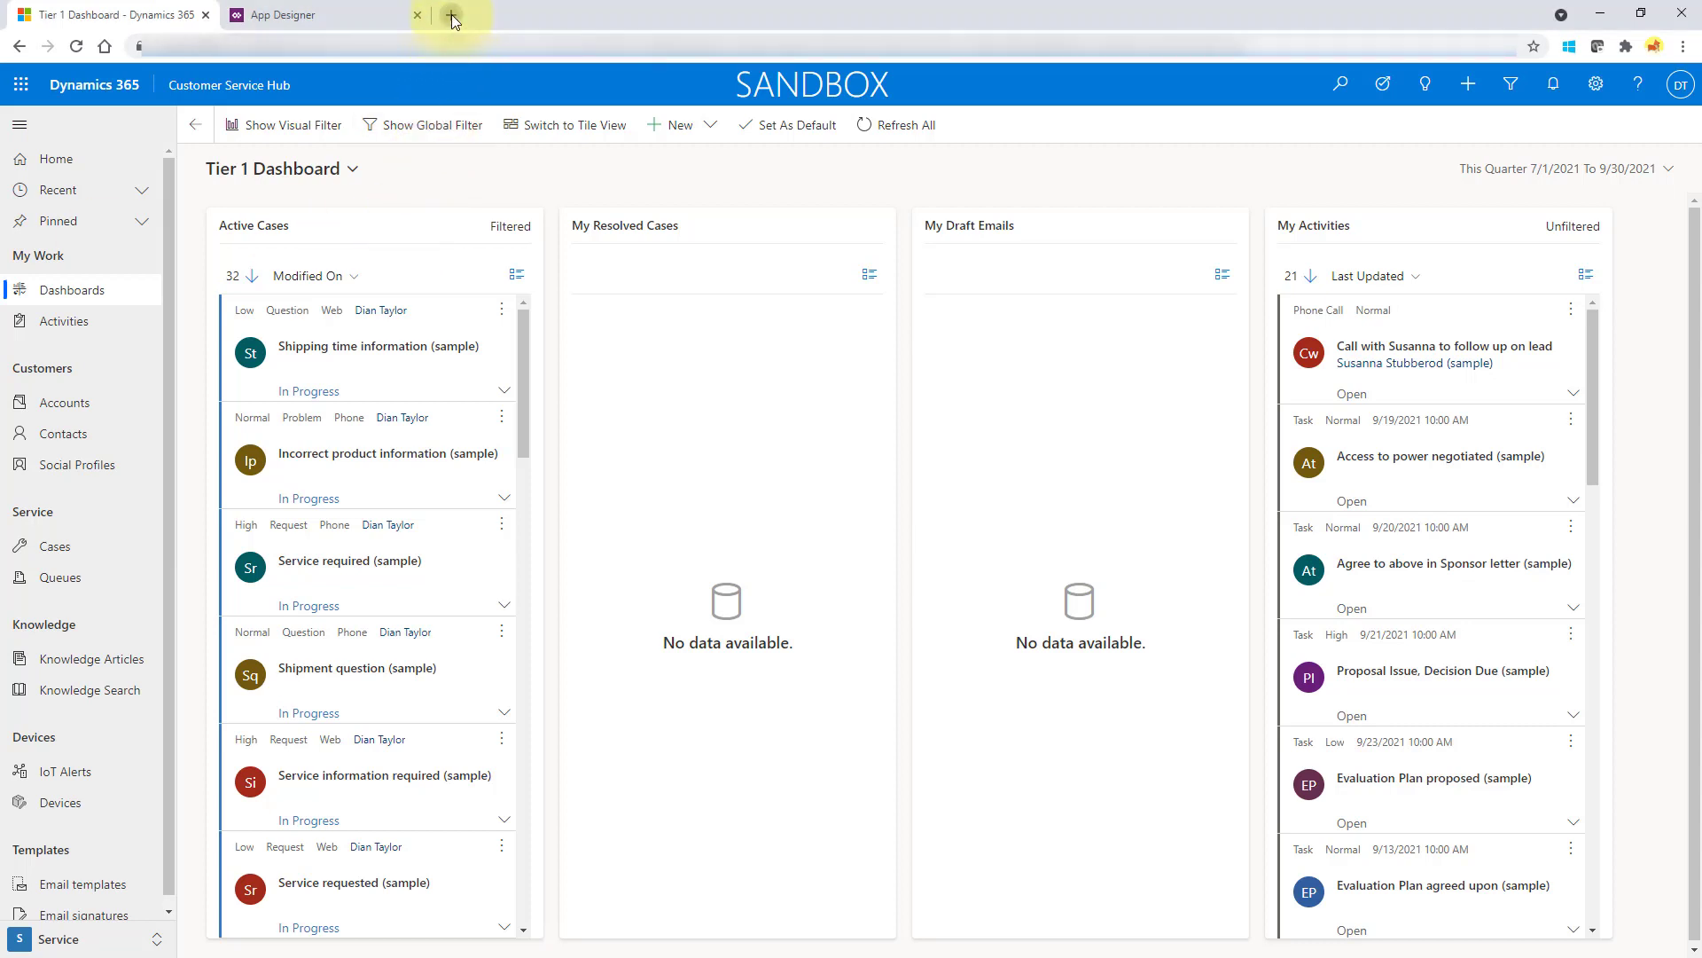
Load the 'Send in-app notifications using client API' Microsoft Docs article from its pasted address.
click(461, 40)
text(https://docs.microsoft.com/en-us/powerapps/developer/model-driven-apps/clientapi/send-in-app-notifications#send-basic-in-app-notifications)
key(Return)
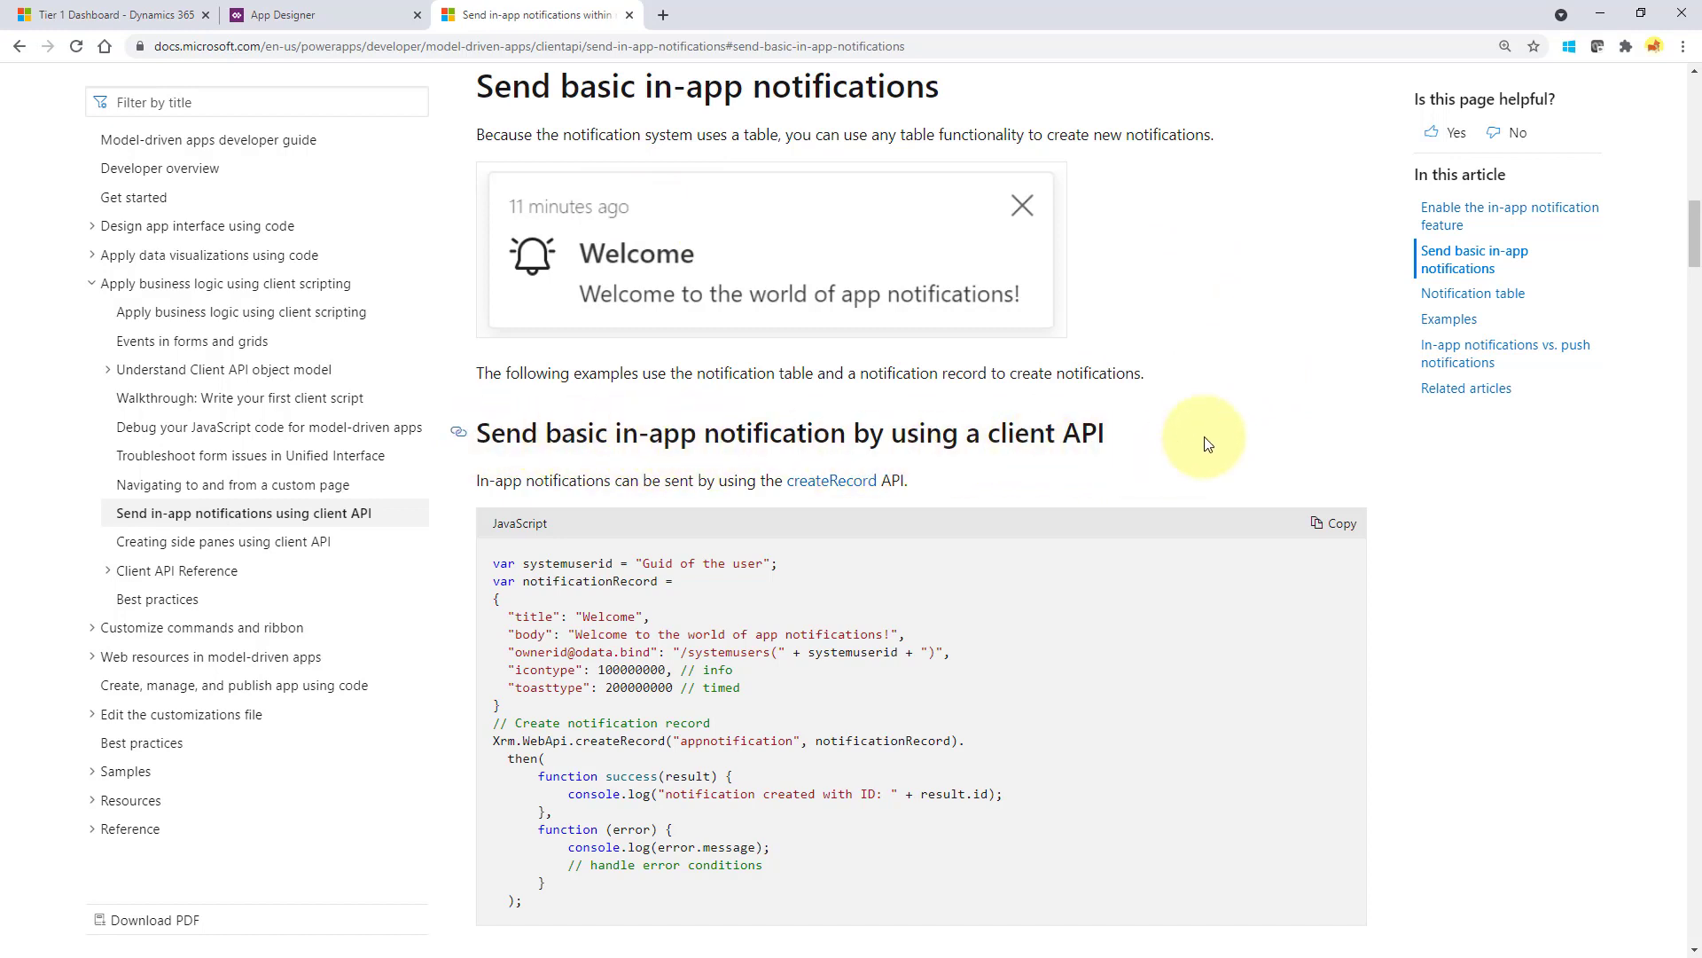
Read through the article's Notification table, icon type values and examples.
scroll(1204, 436, down, 1)
scroll(1205, 437, down, 5)
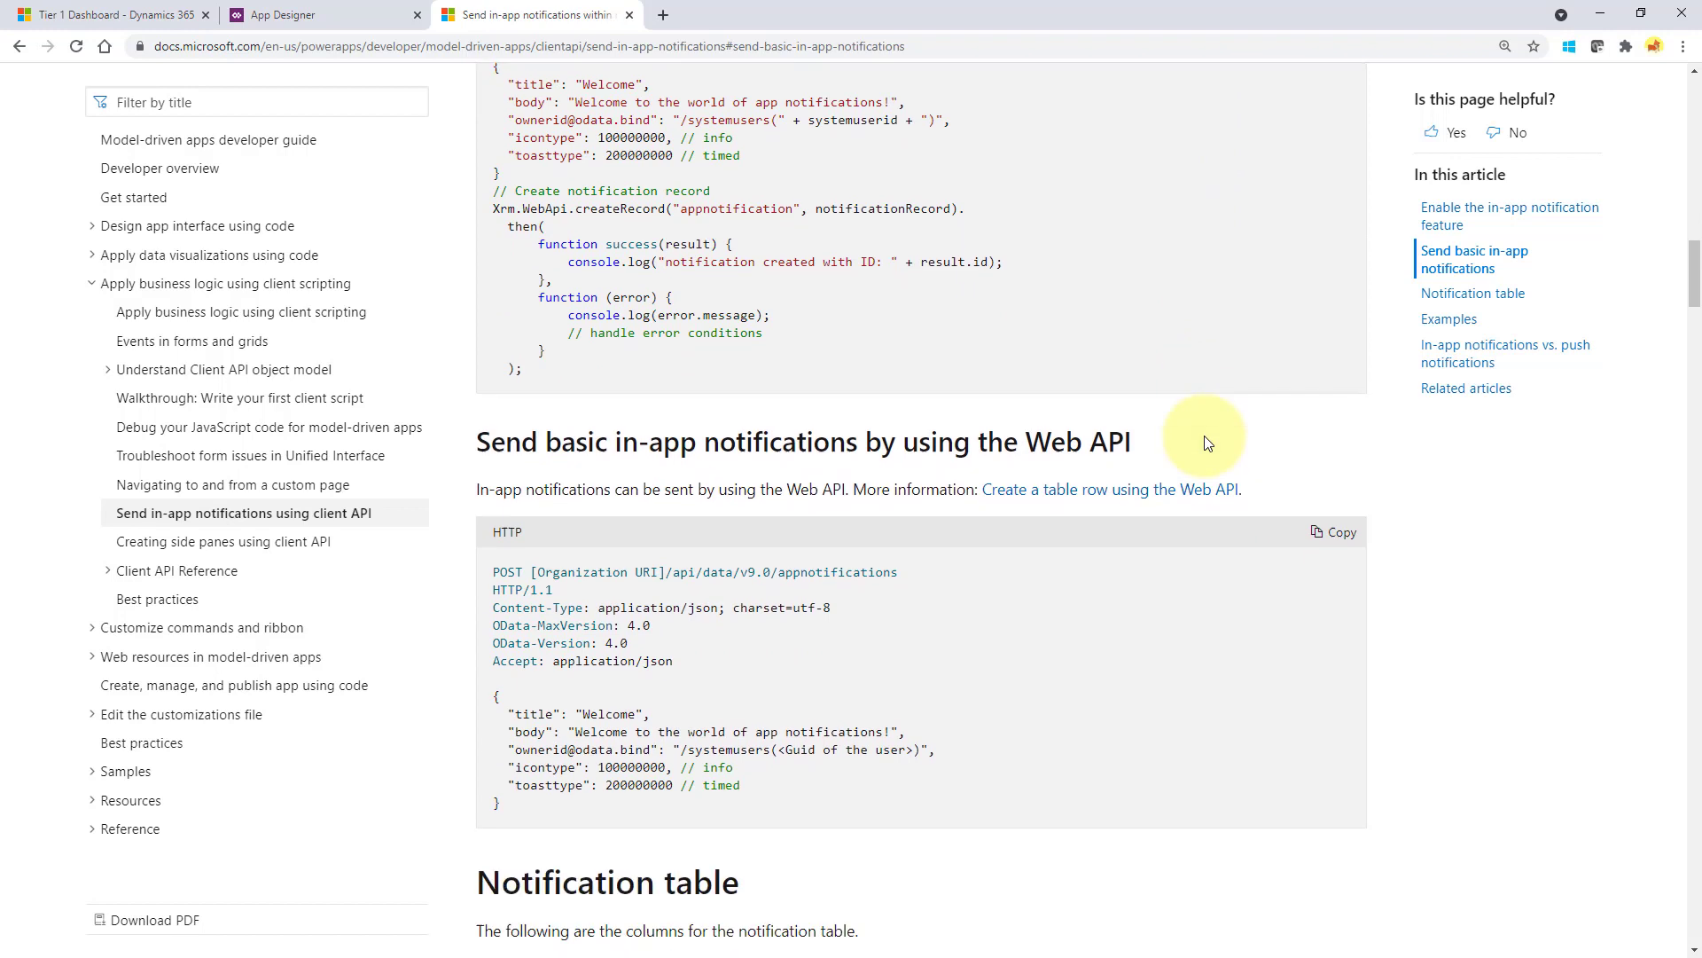
scroll(1204, 439, down, 6)
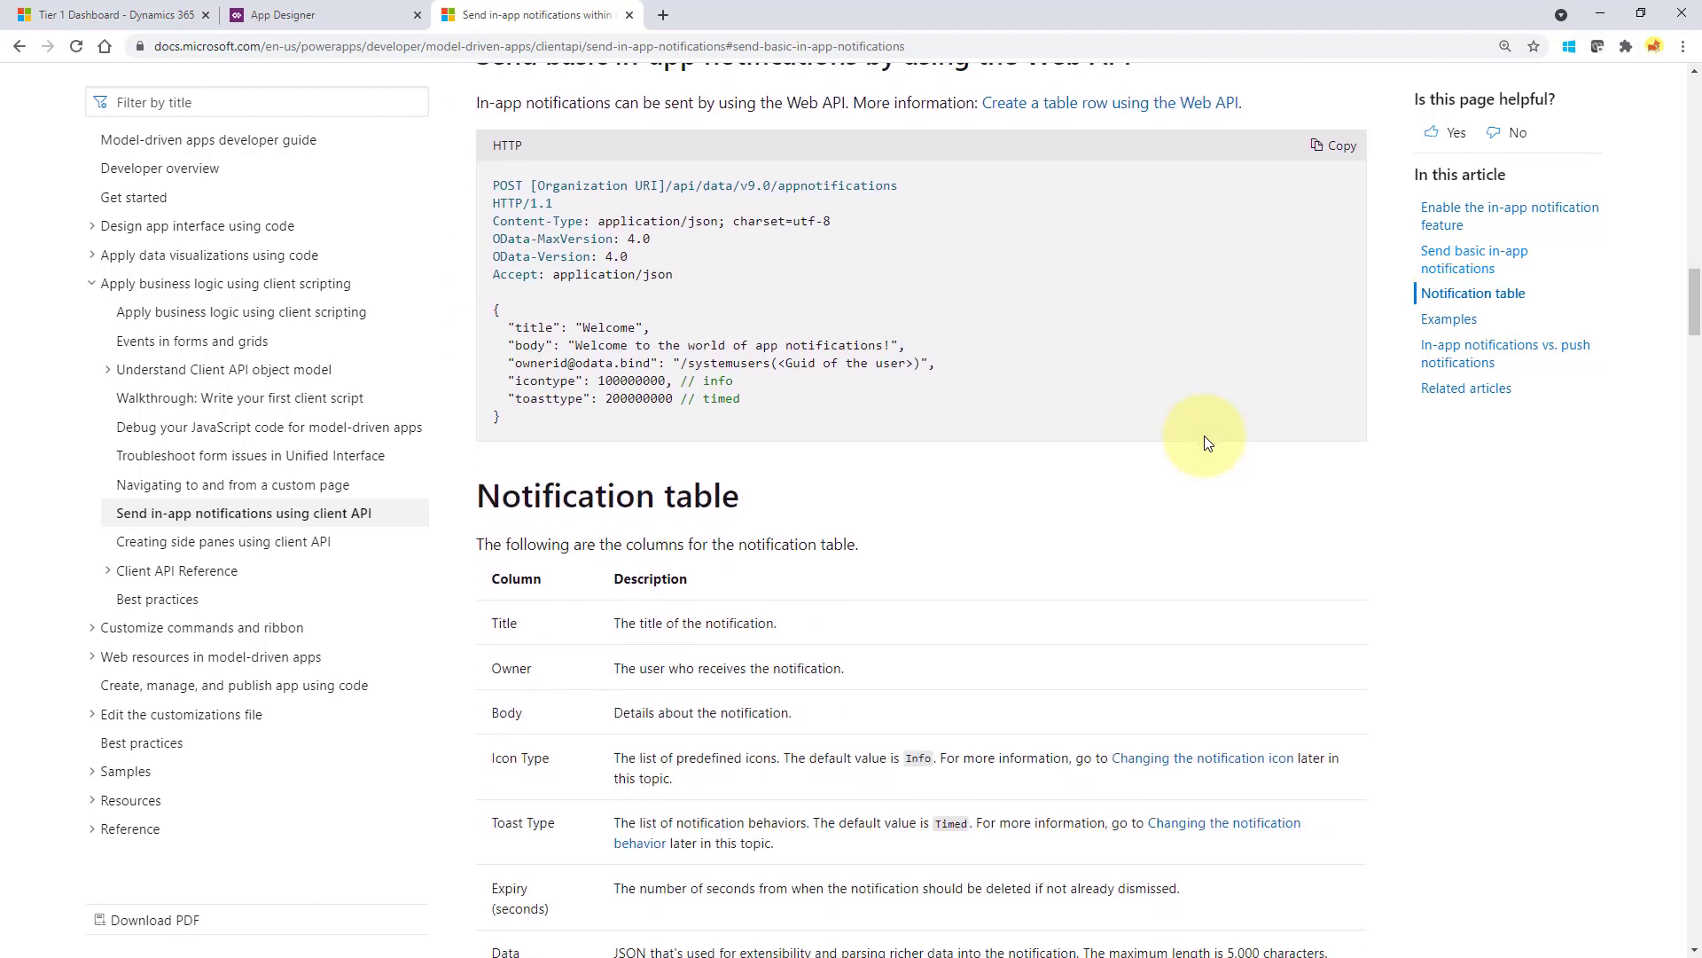
scroll(1204, 439, down, 1)
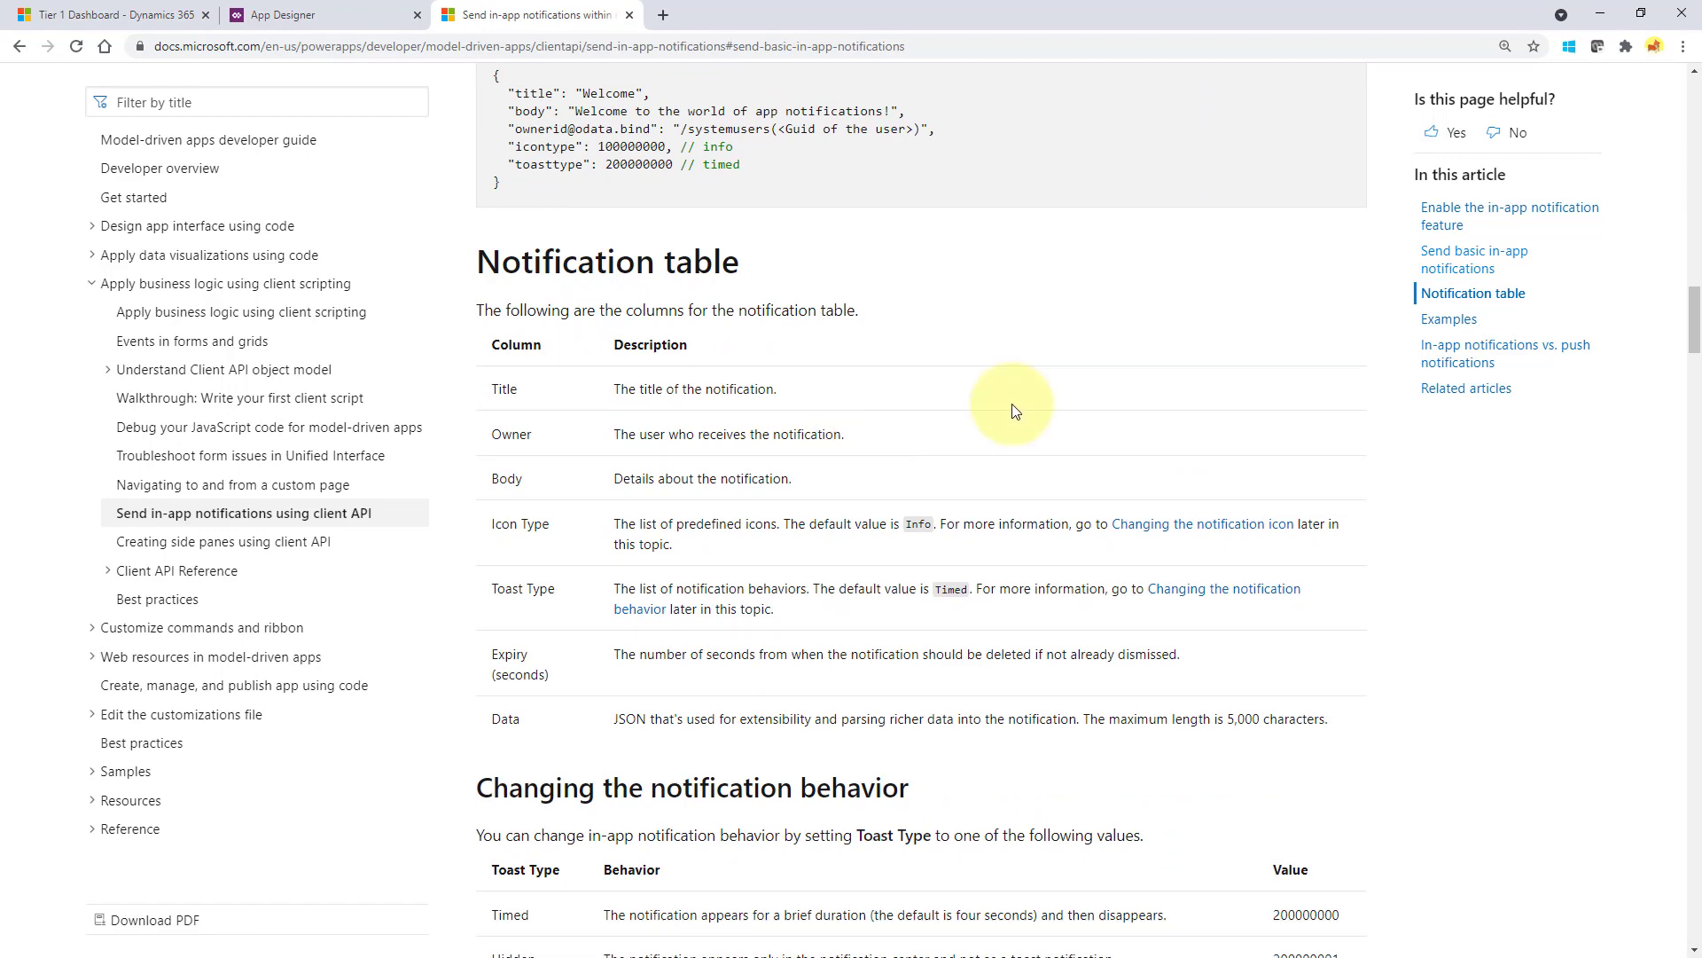
scroll(1063, 417, down, 4)
scroll(1062, 416, down, 5)
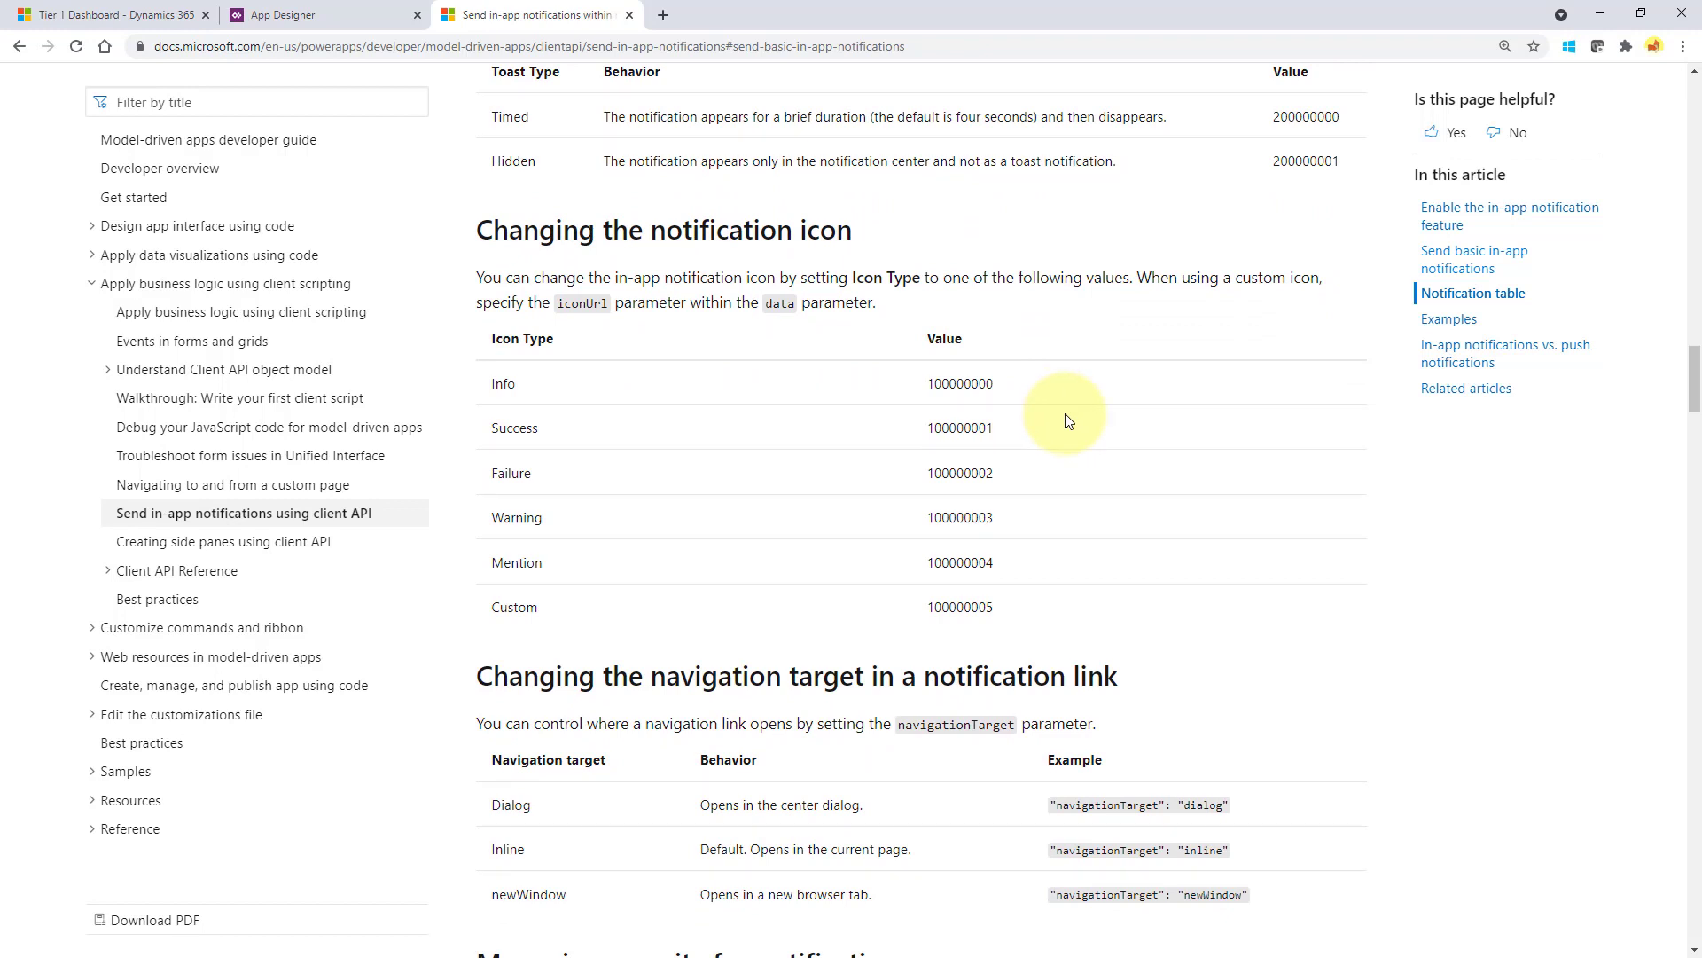
scroll(1068, 421, down, 7)
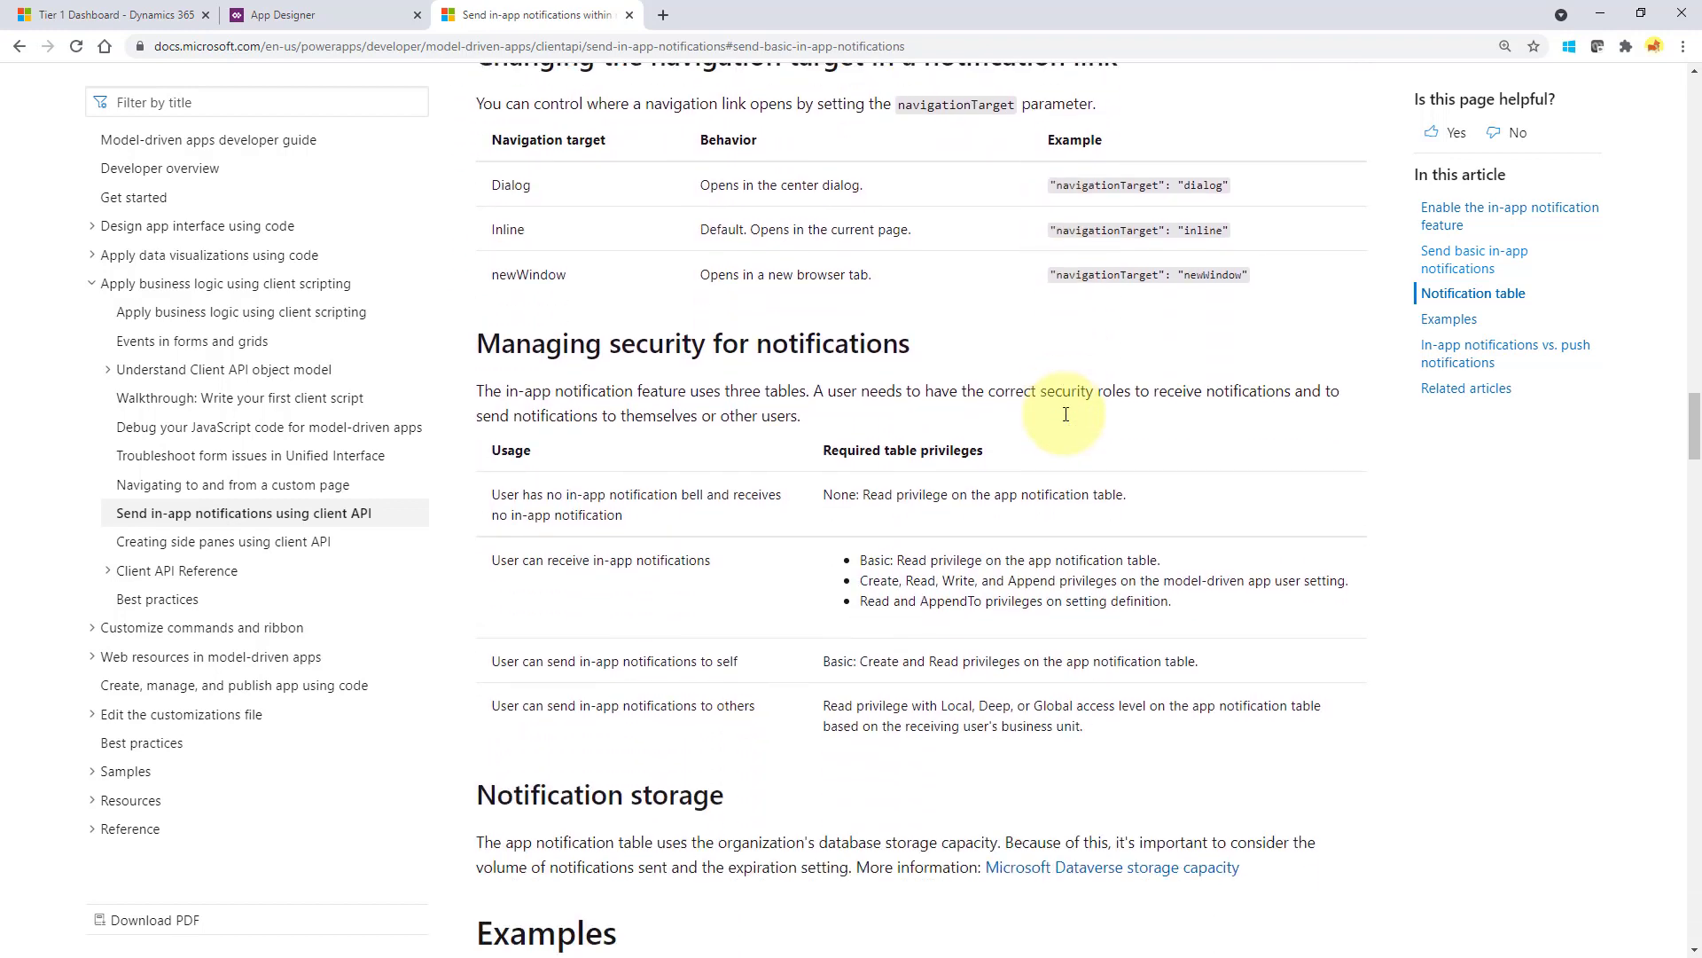
scroll(1066, 414, down, 6)
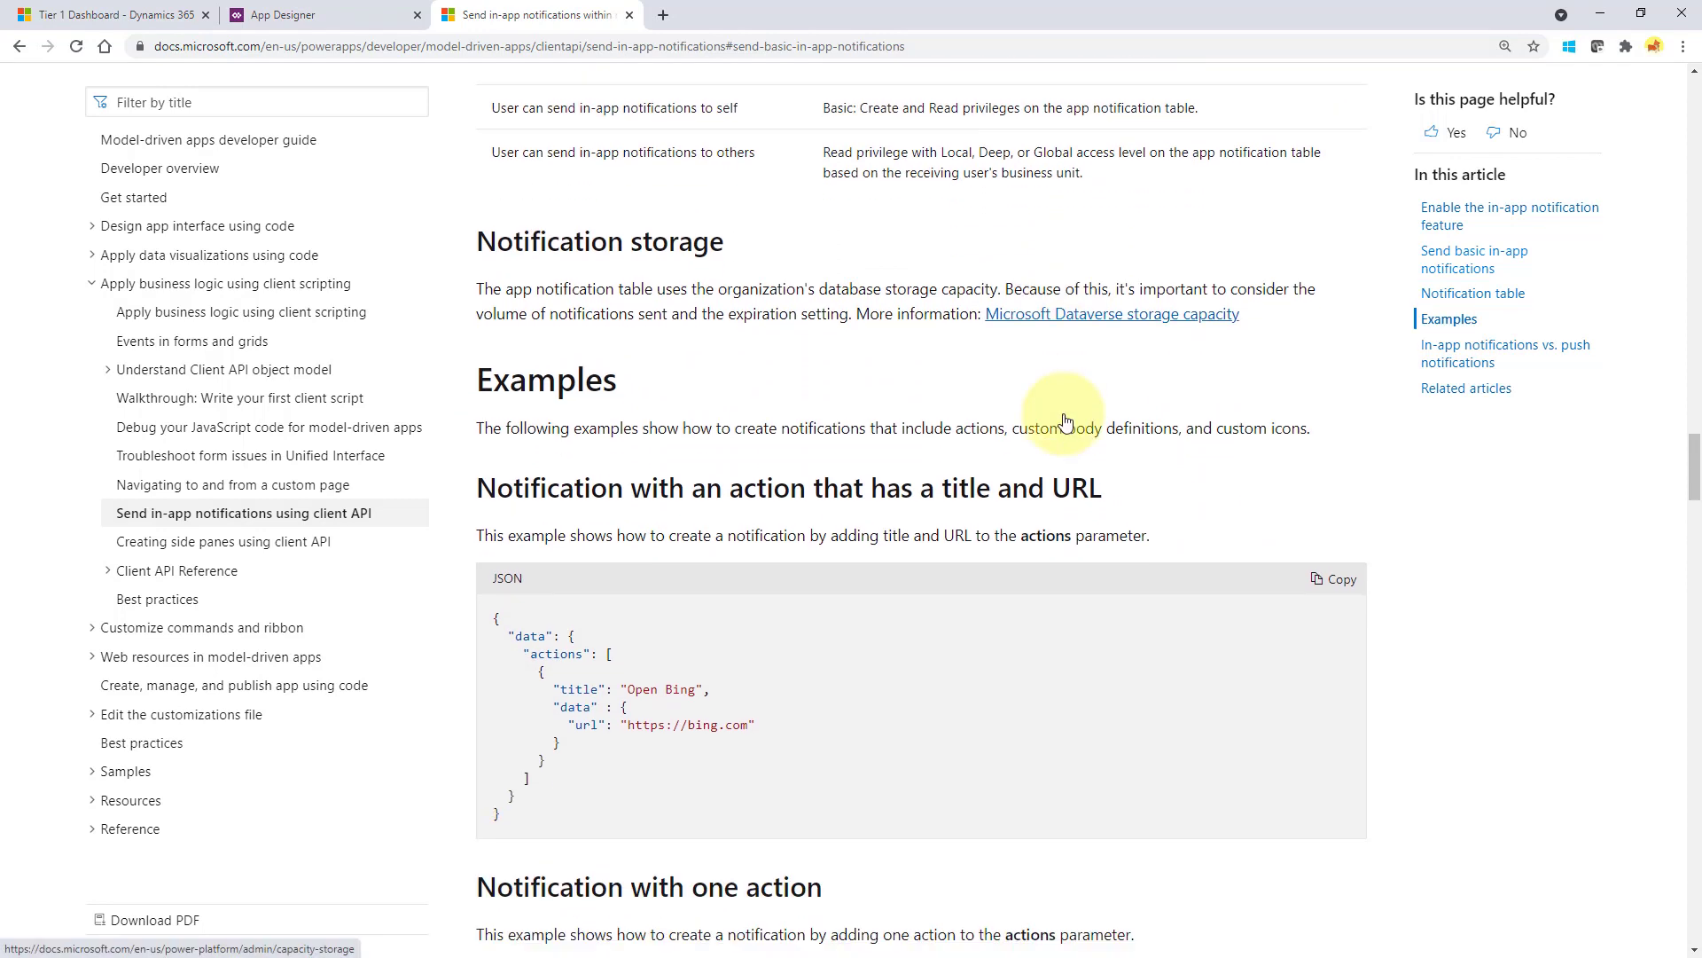
scroll(1067, 420, down, 2)
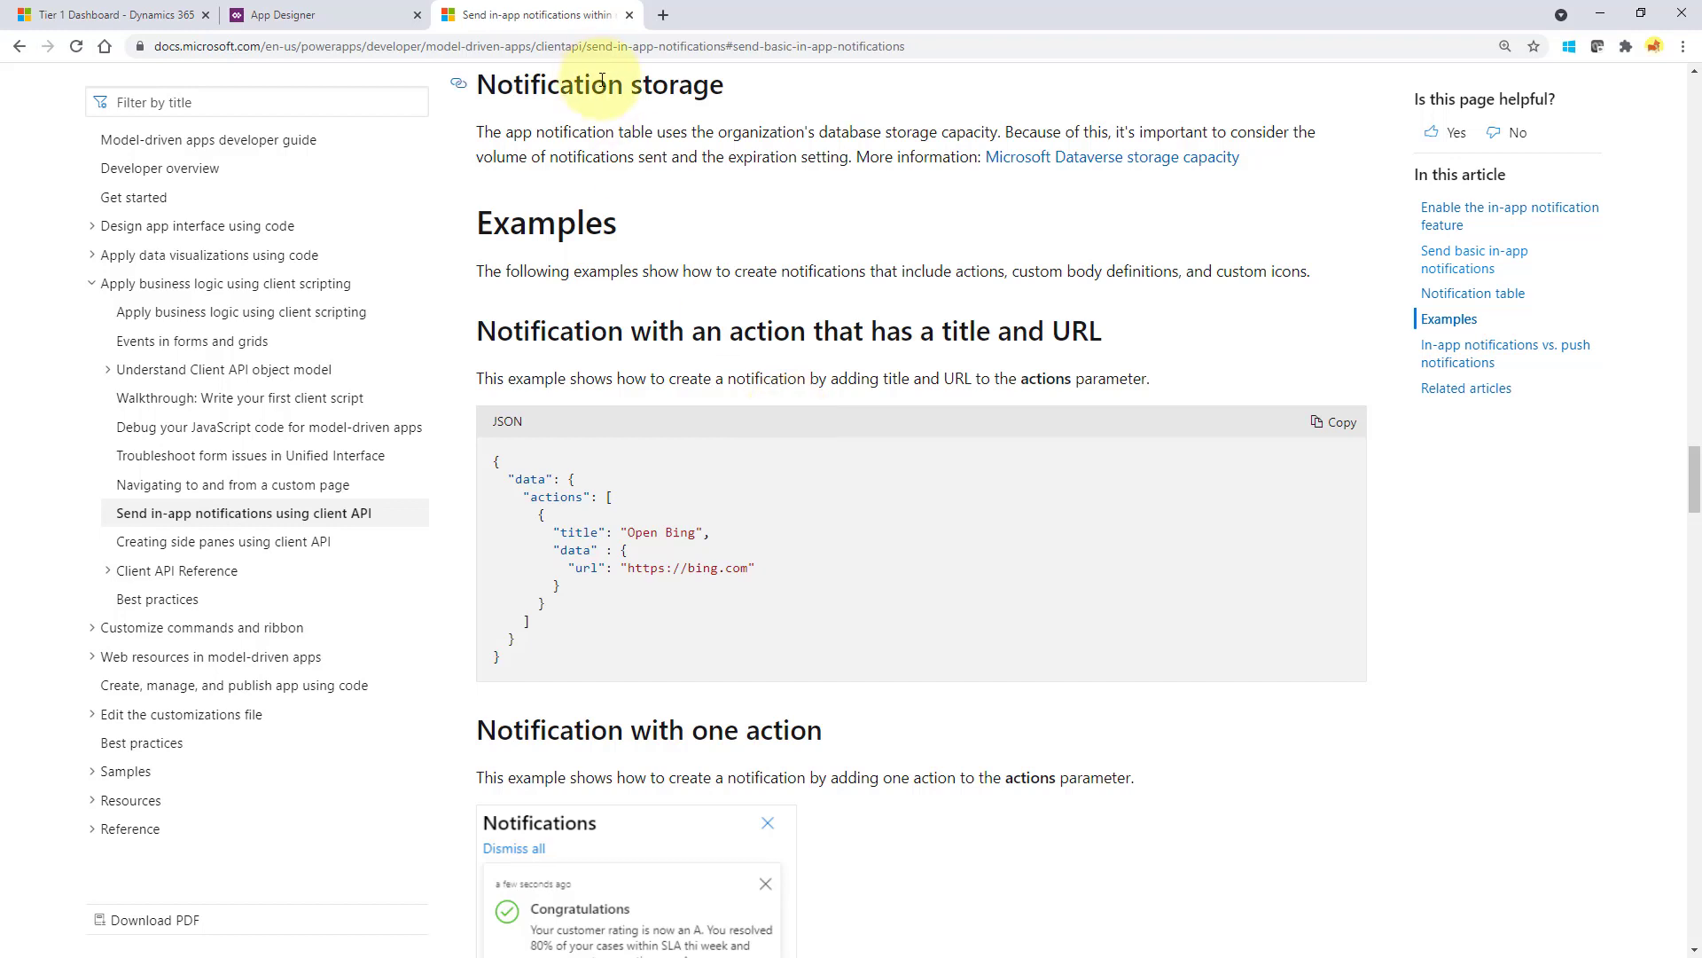
click(663, 15)
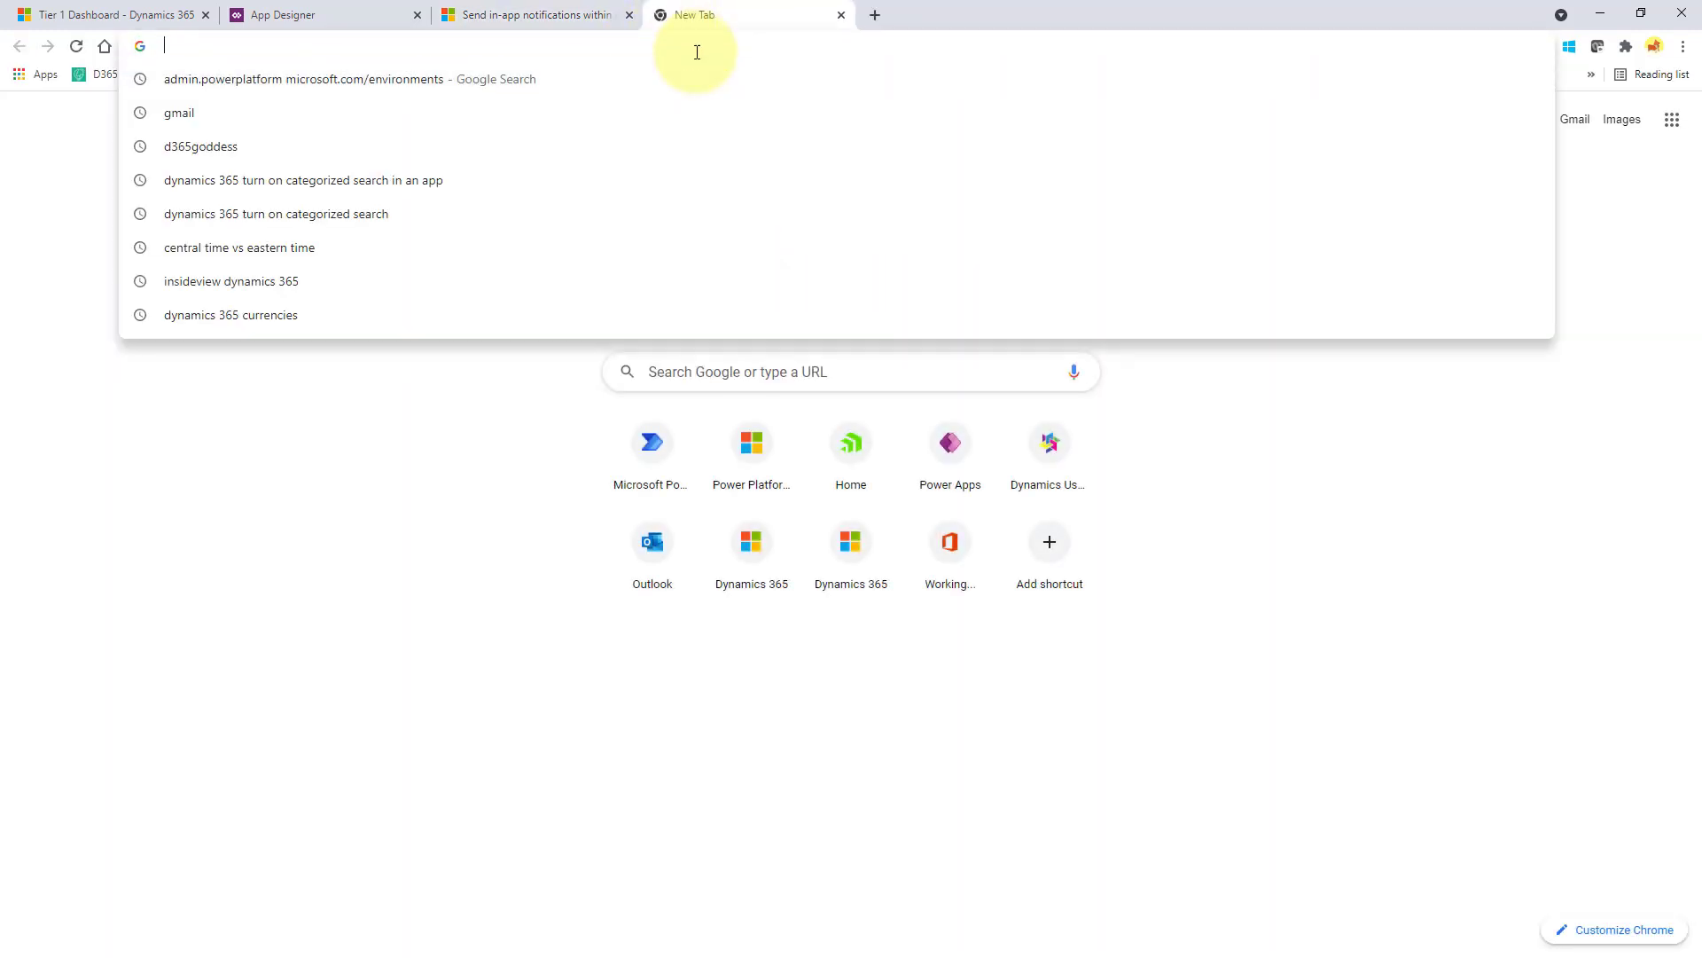
Go to Power Automate and start a new Automated cloud flow from My flows.
text(flow)
key(Return)
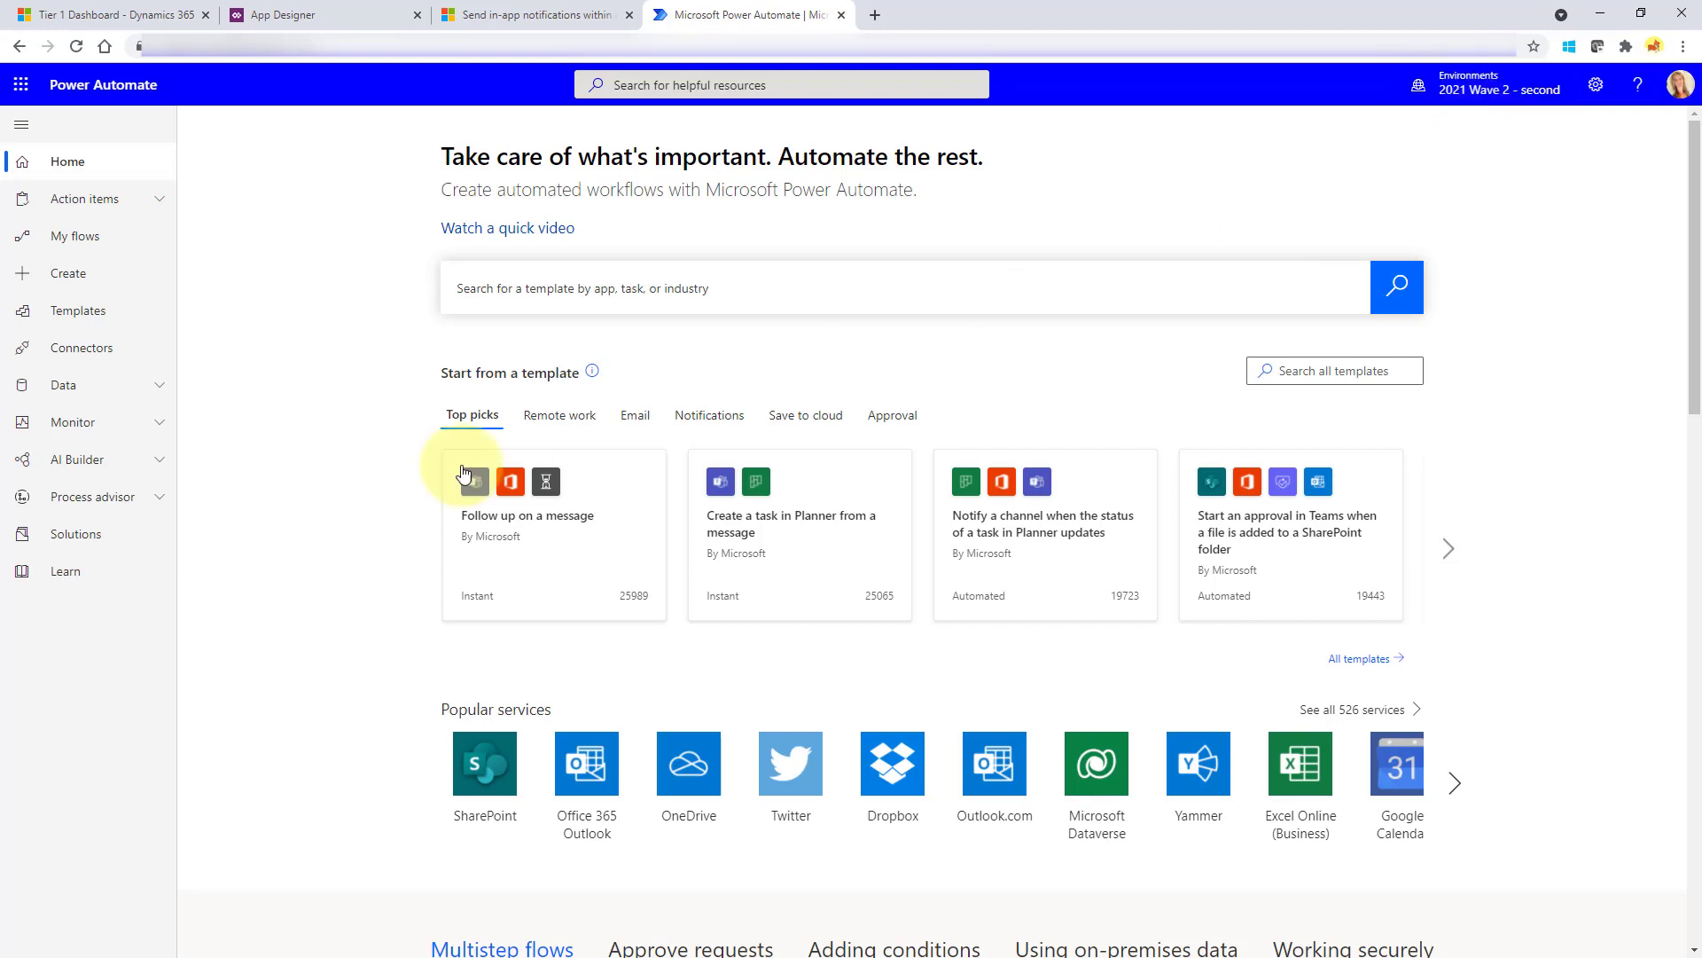
click(78, 241)
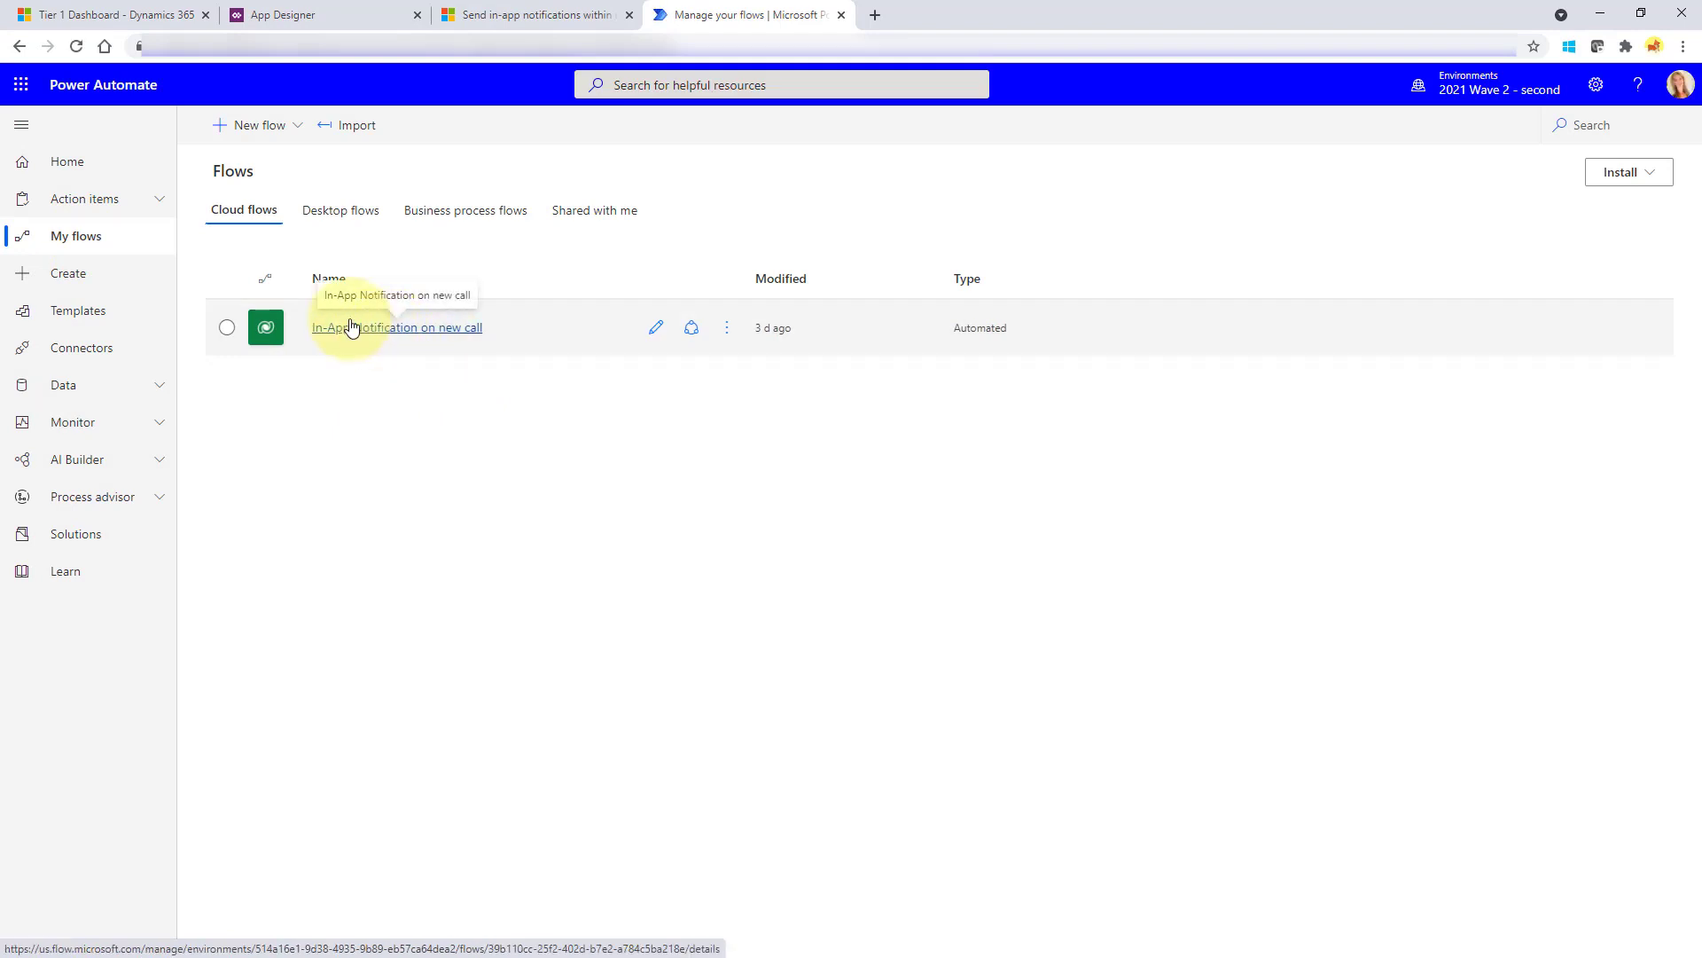
click(258, 127)
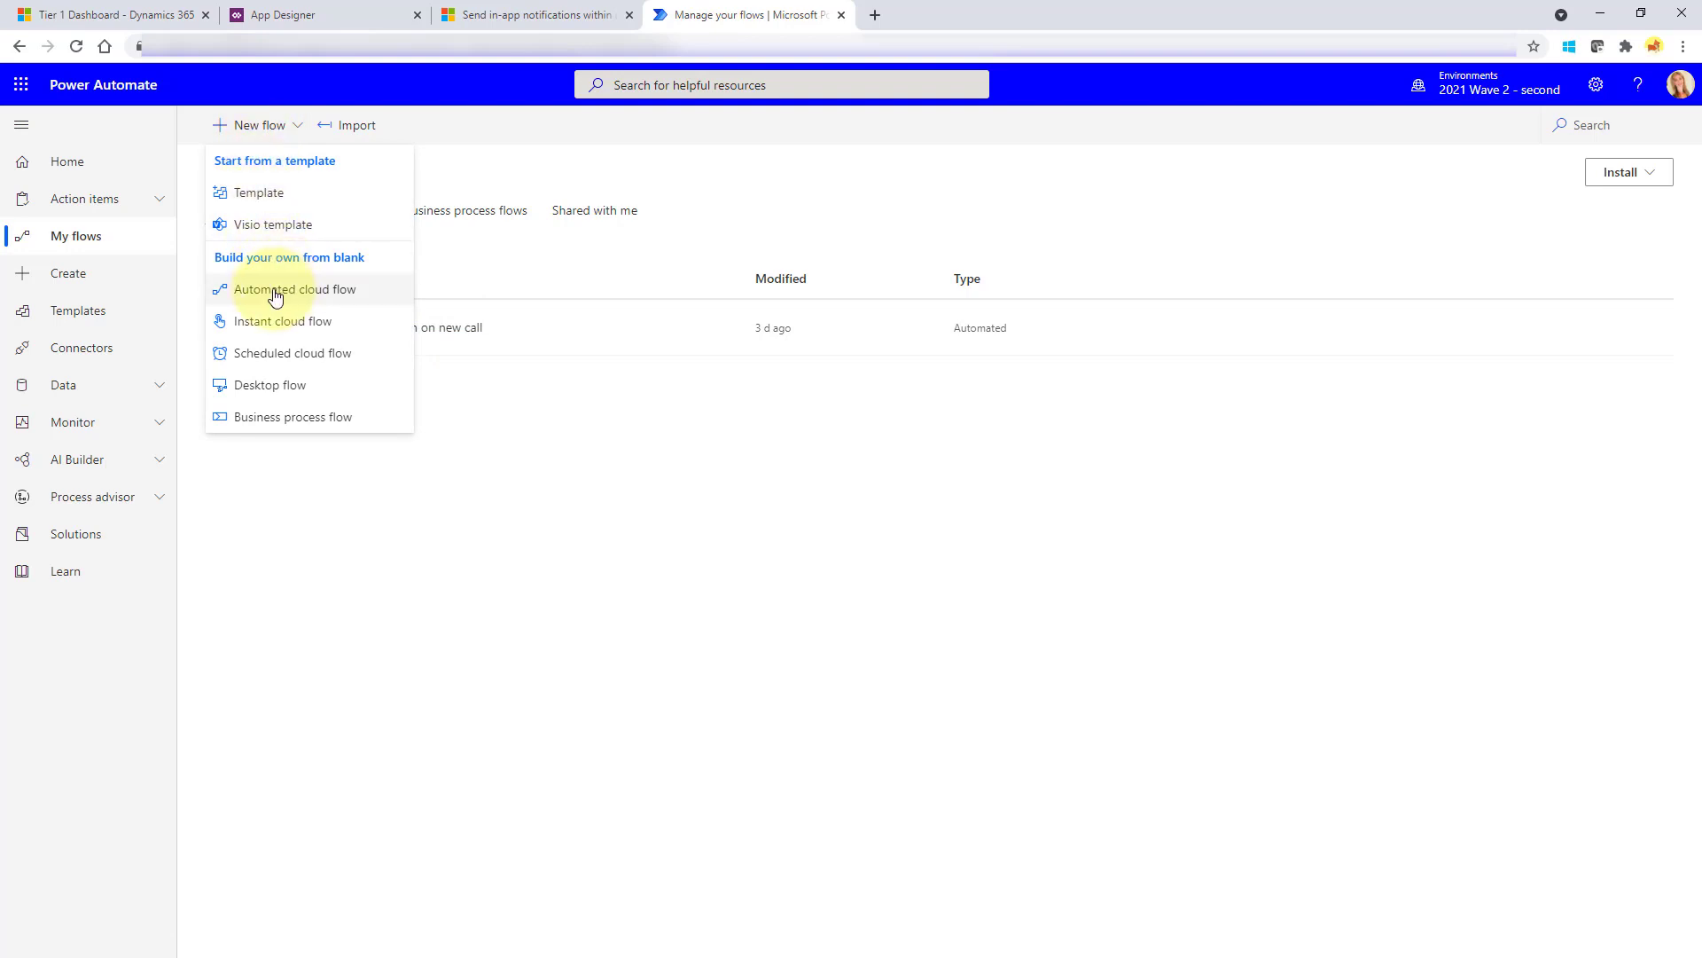
click(275, 296)
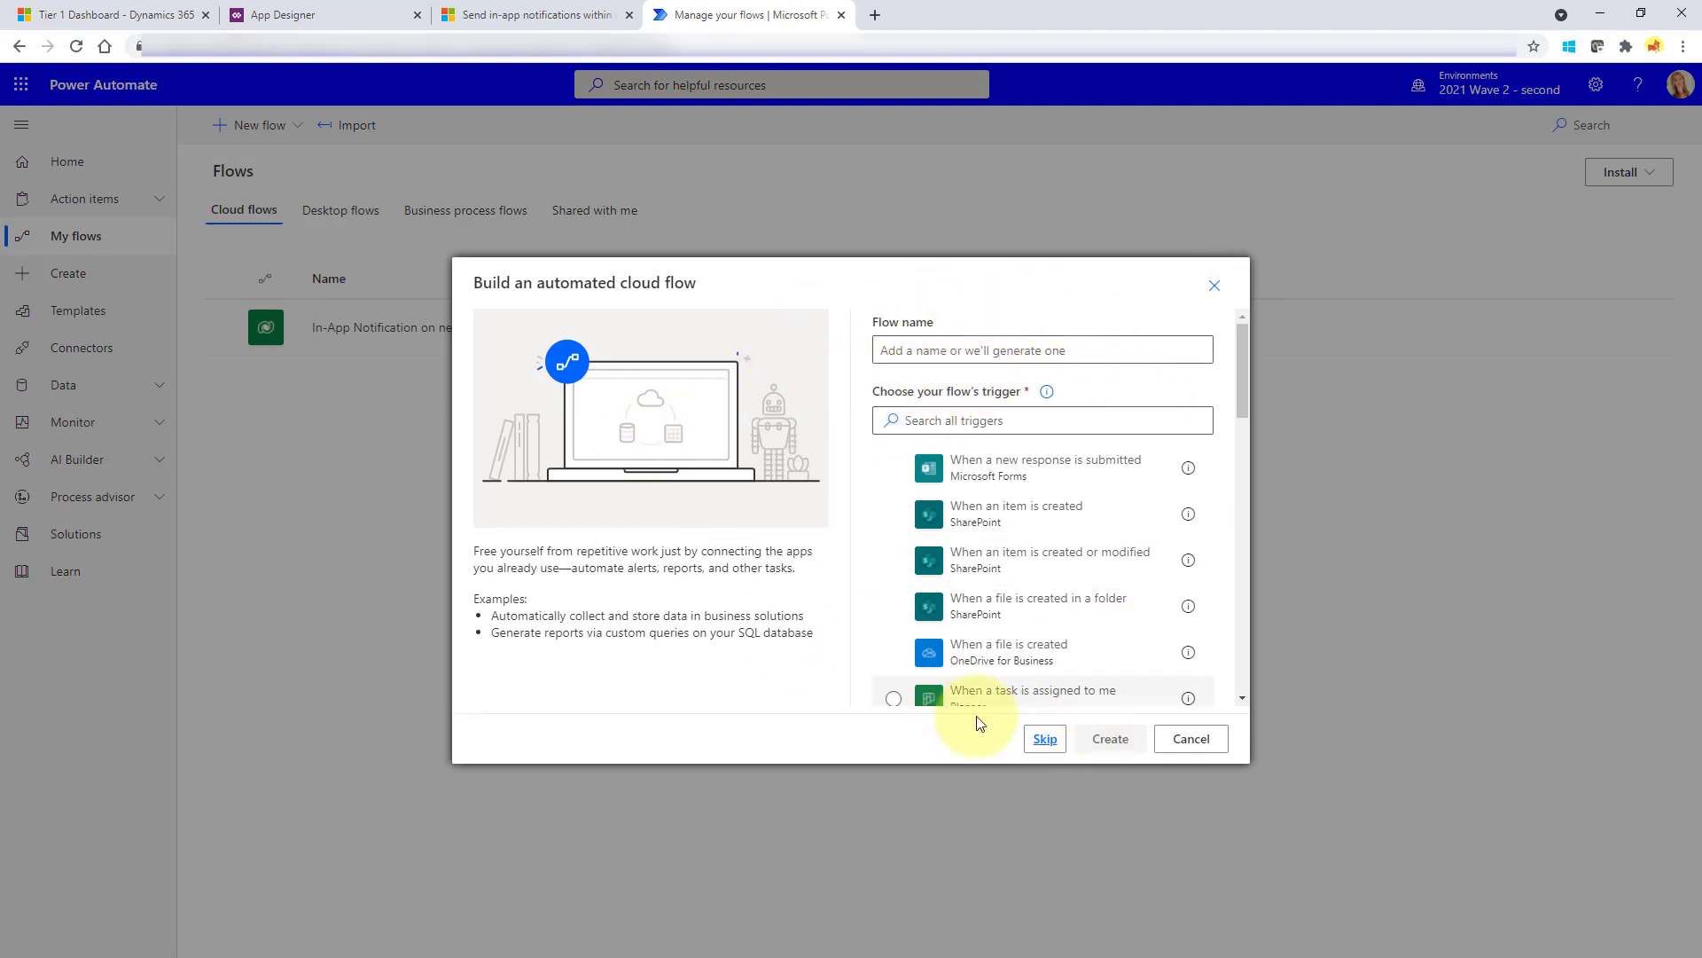
Skip the setup dialog and use the Dataverse 'When a row is added, modified or deleted' trigger.
click(1046, 741)
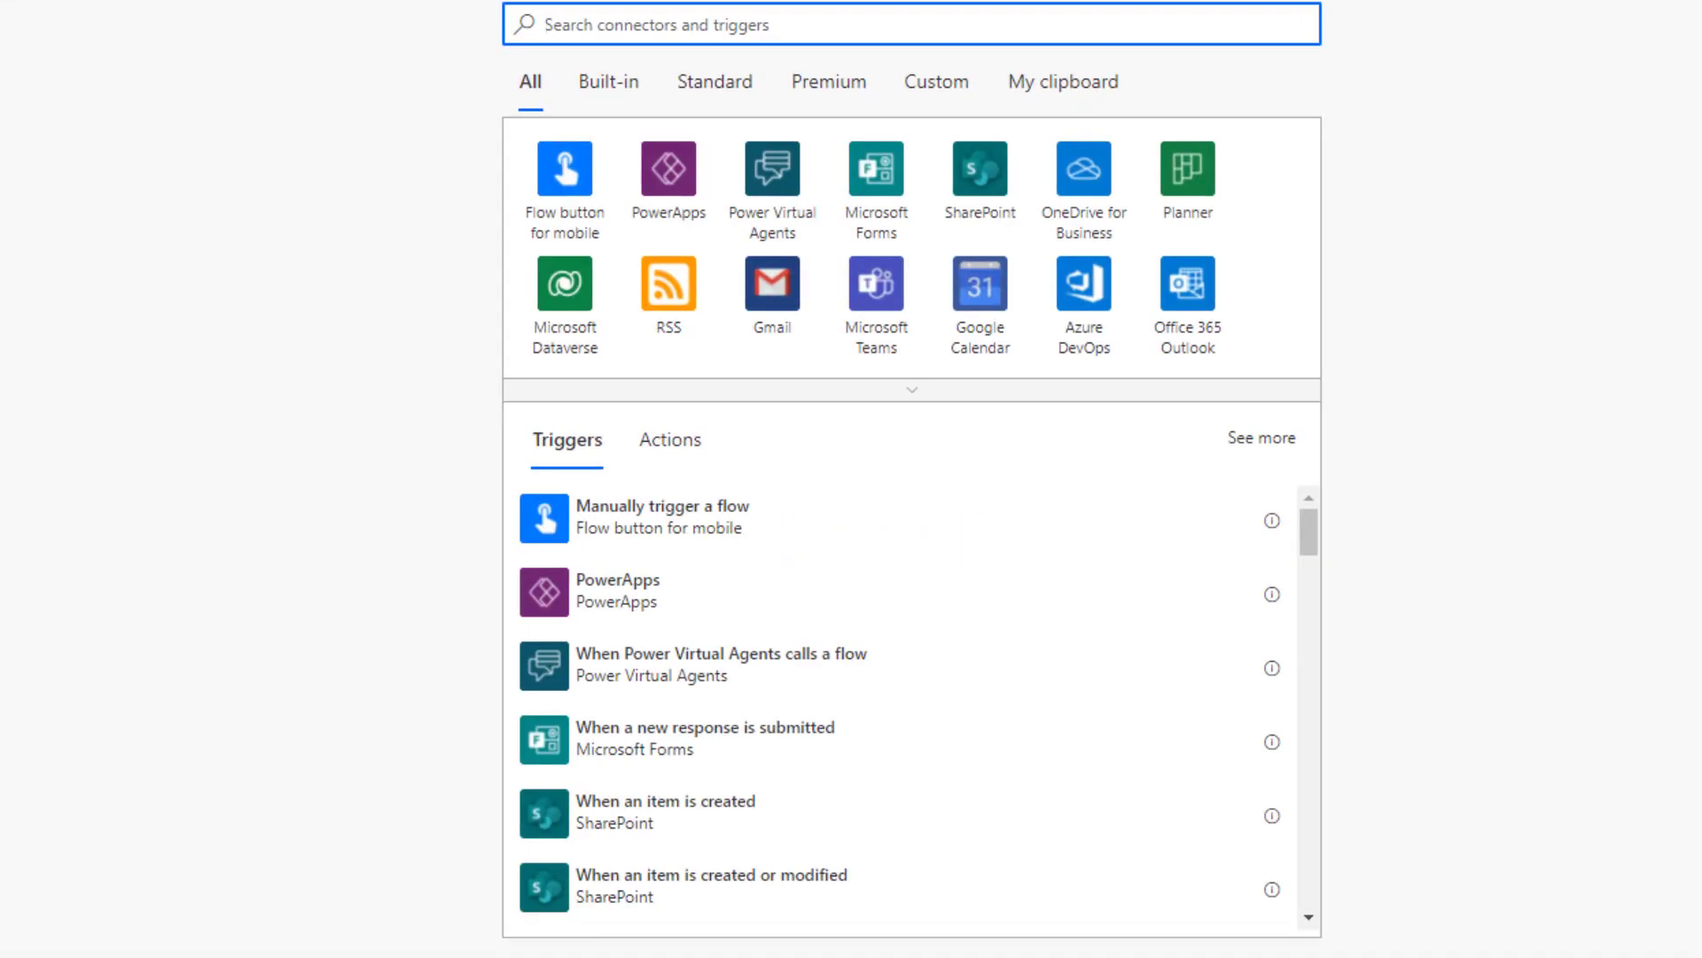
click(572, 312)
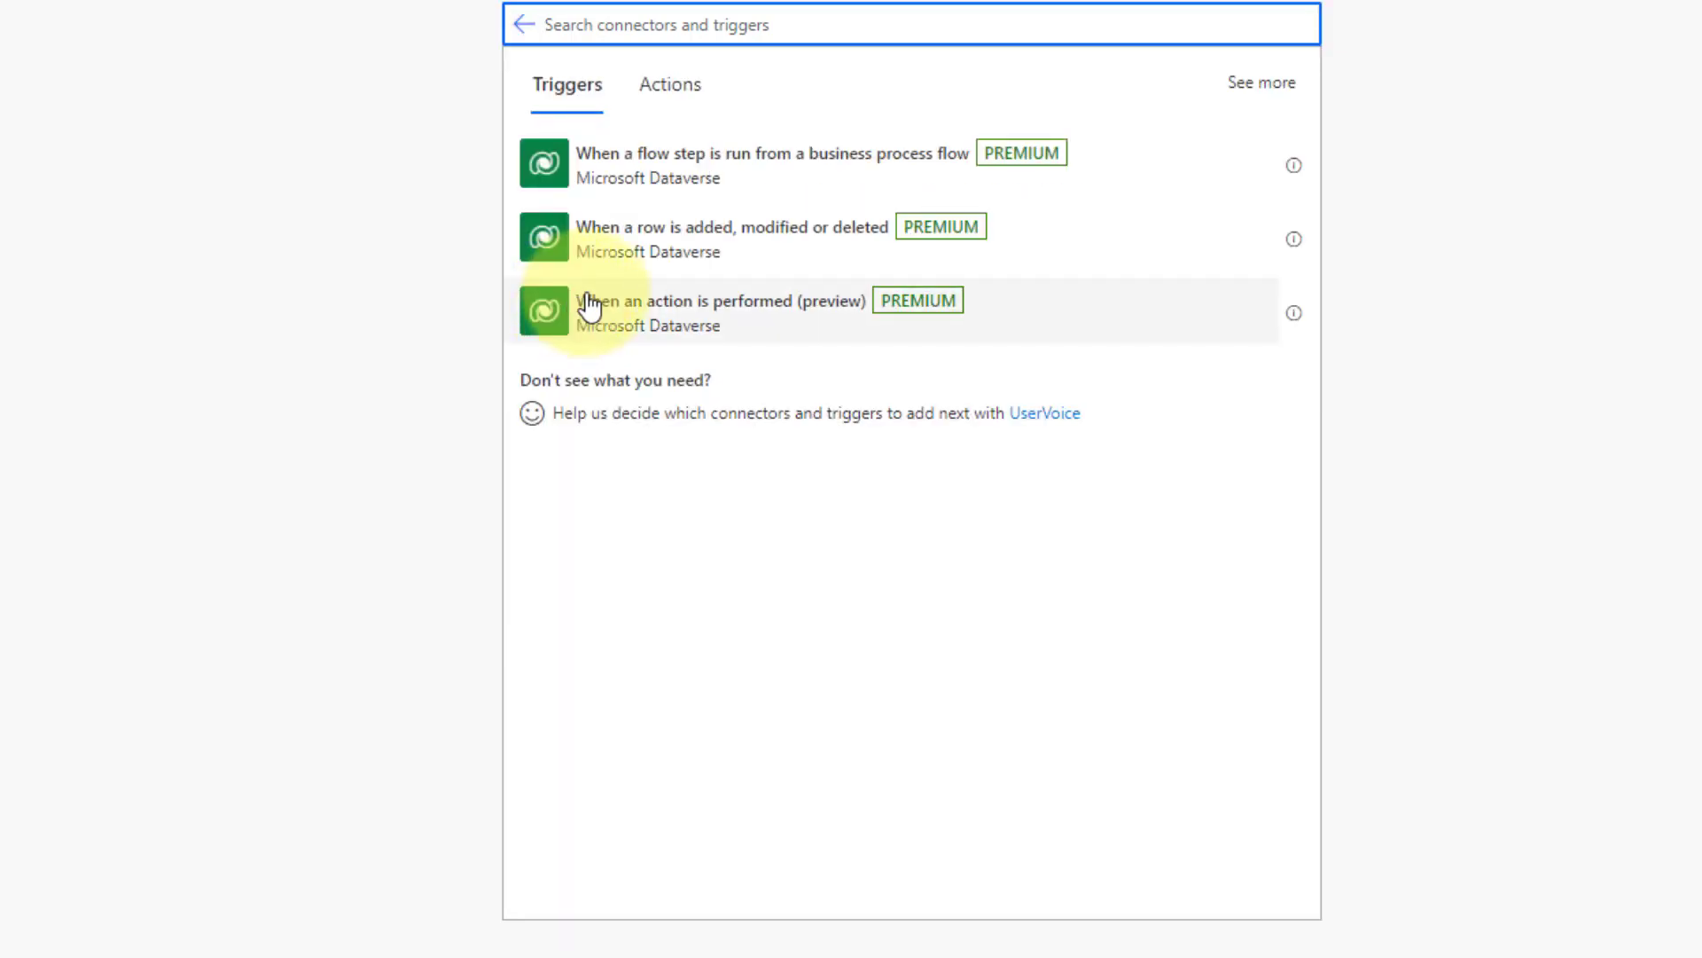
click(635, 254)
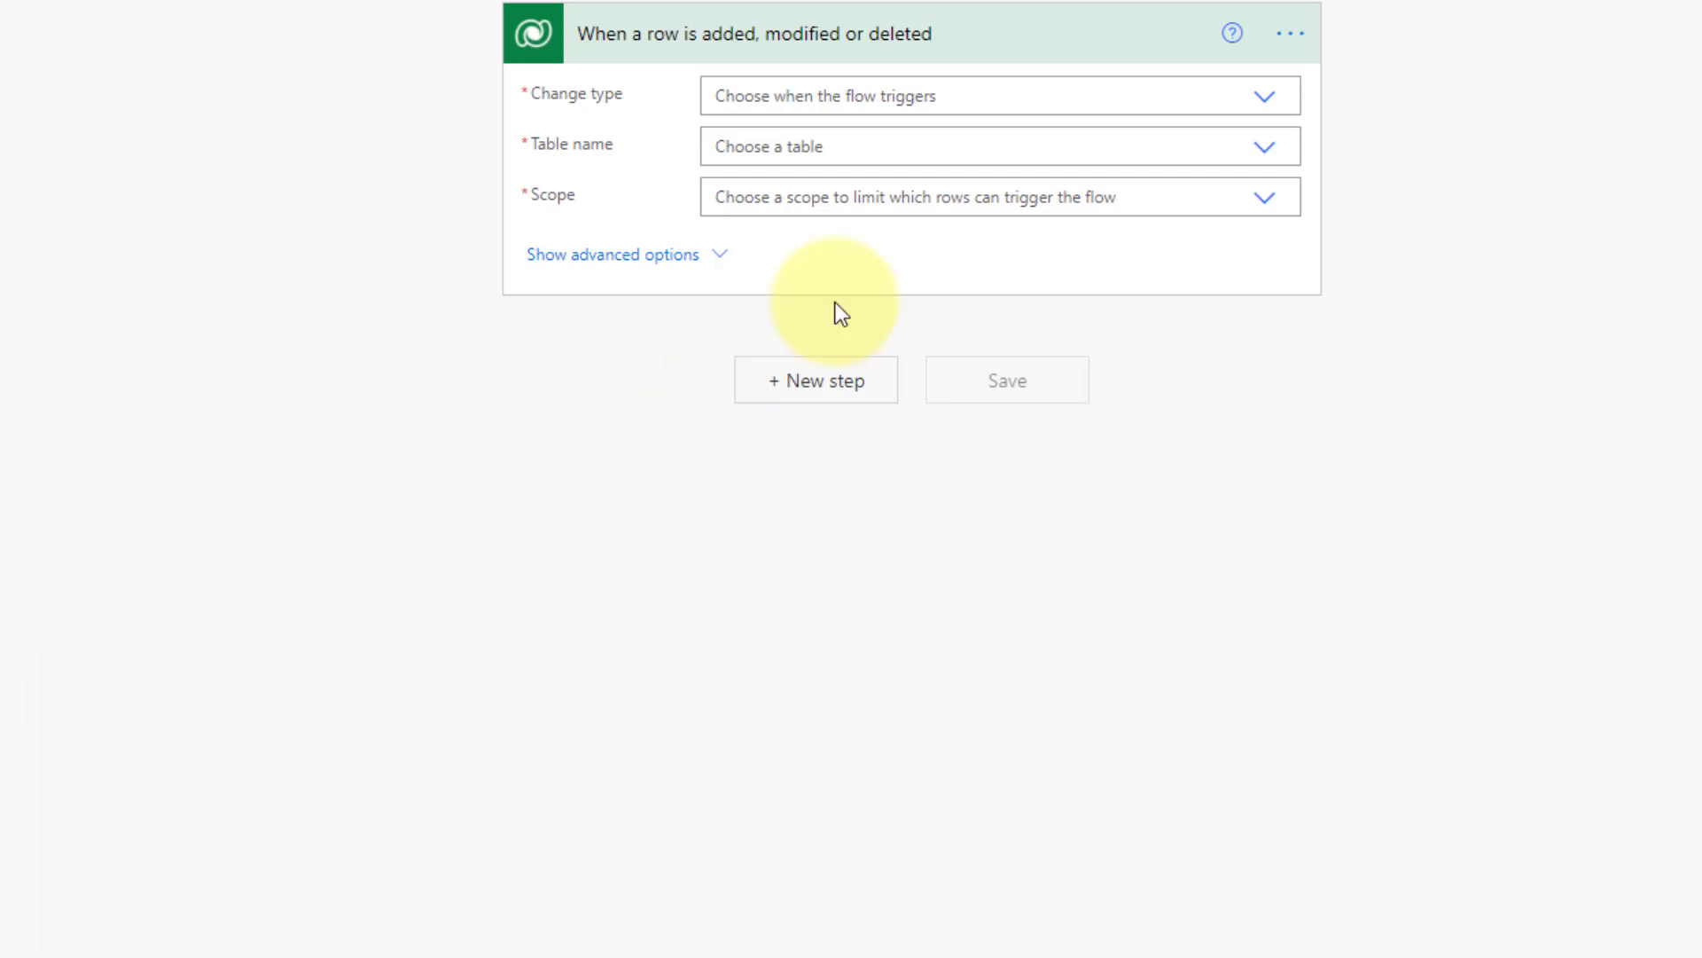
Set the trigger to Added, Phone Calls table, Organization scope, running as Modifying user.
click(1271, 107)
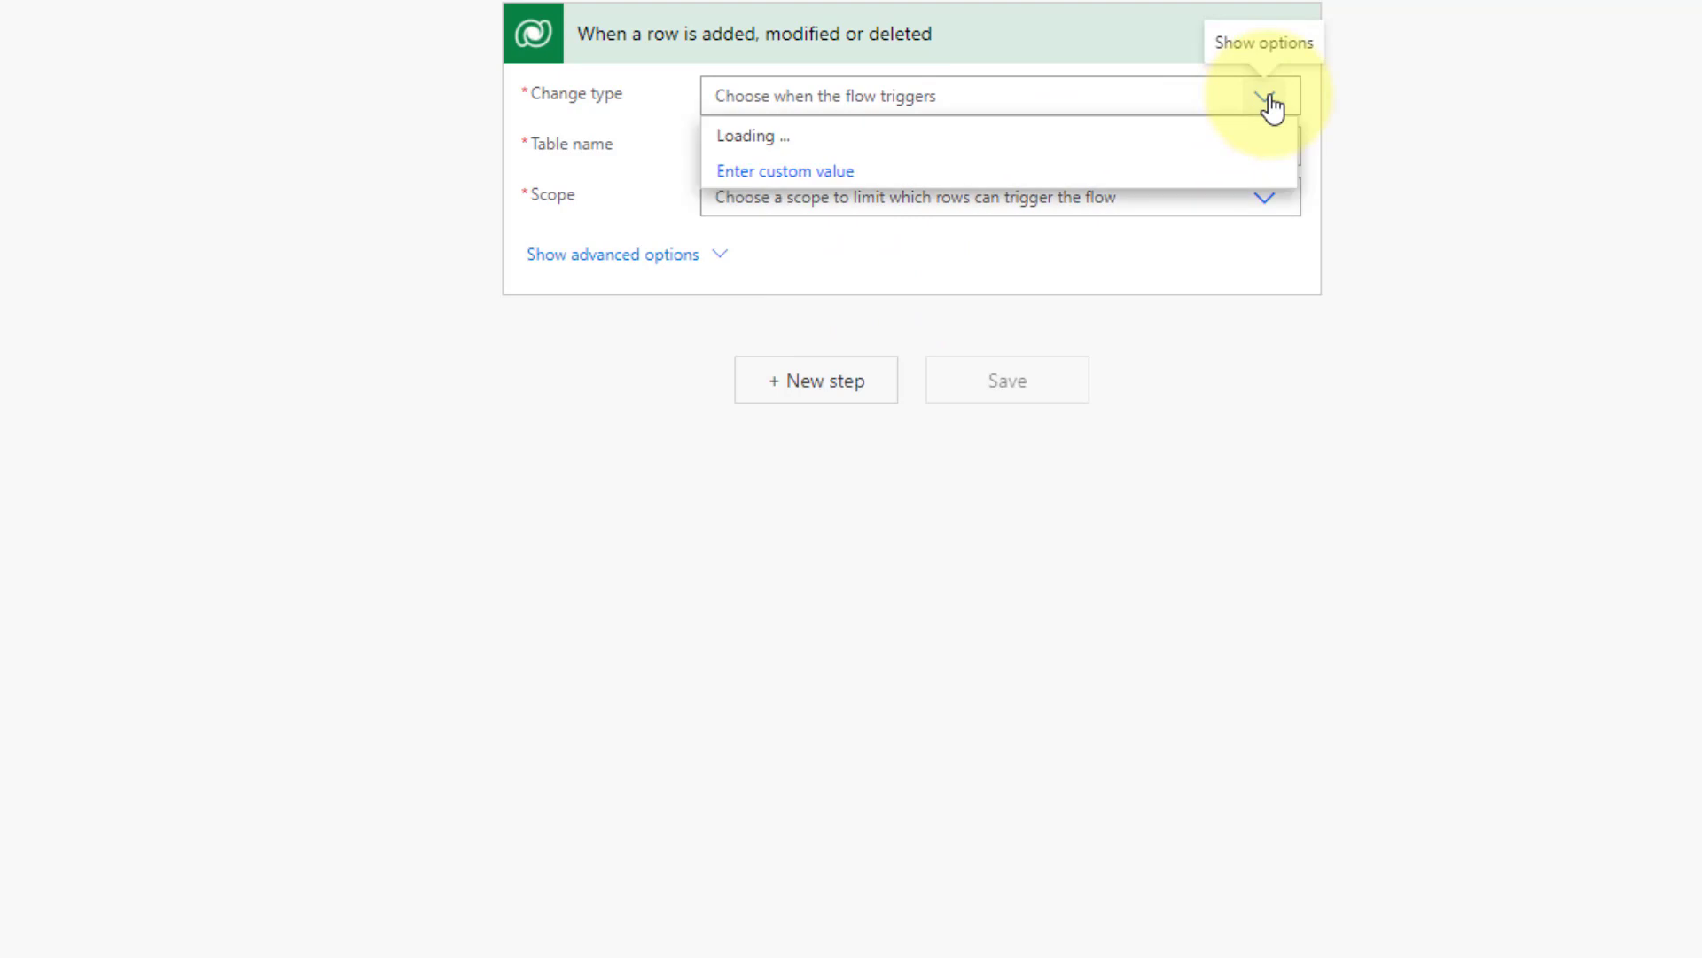
click(765, 137)
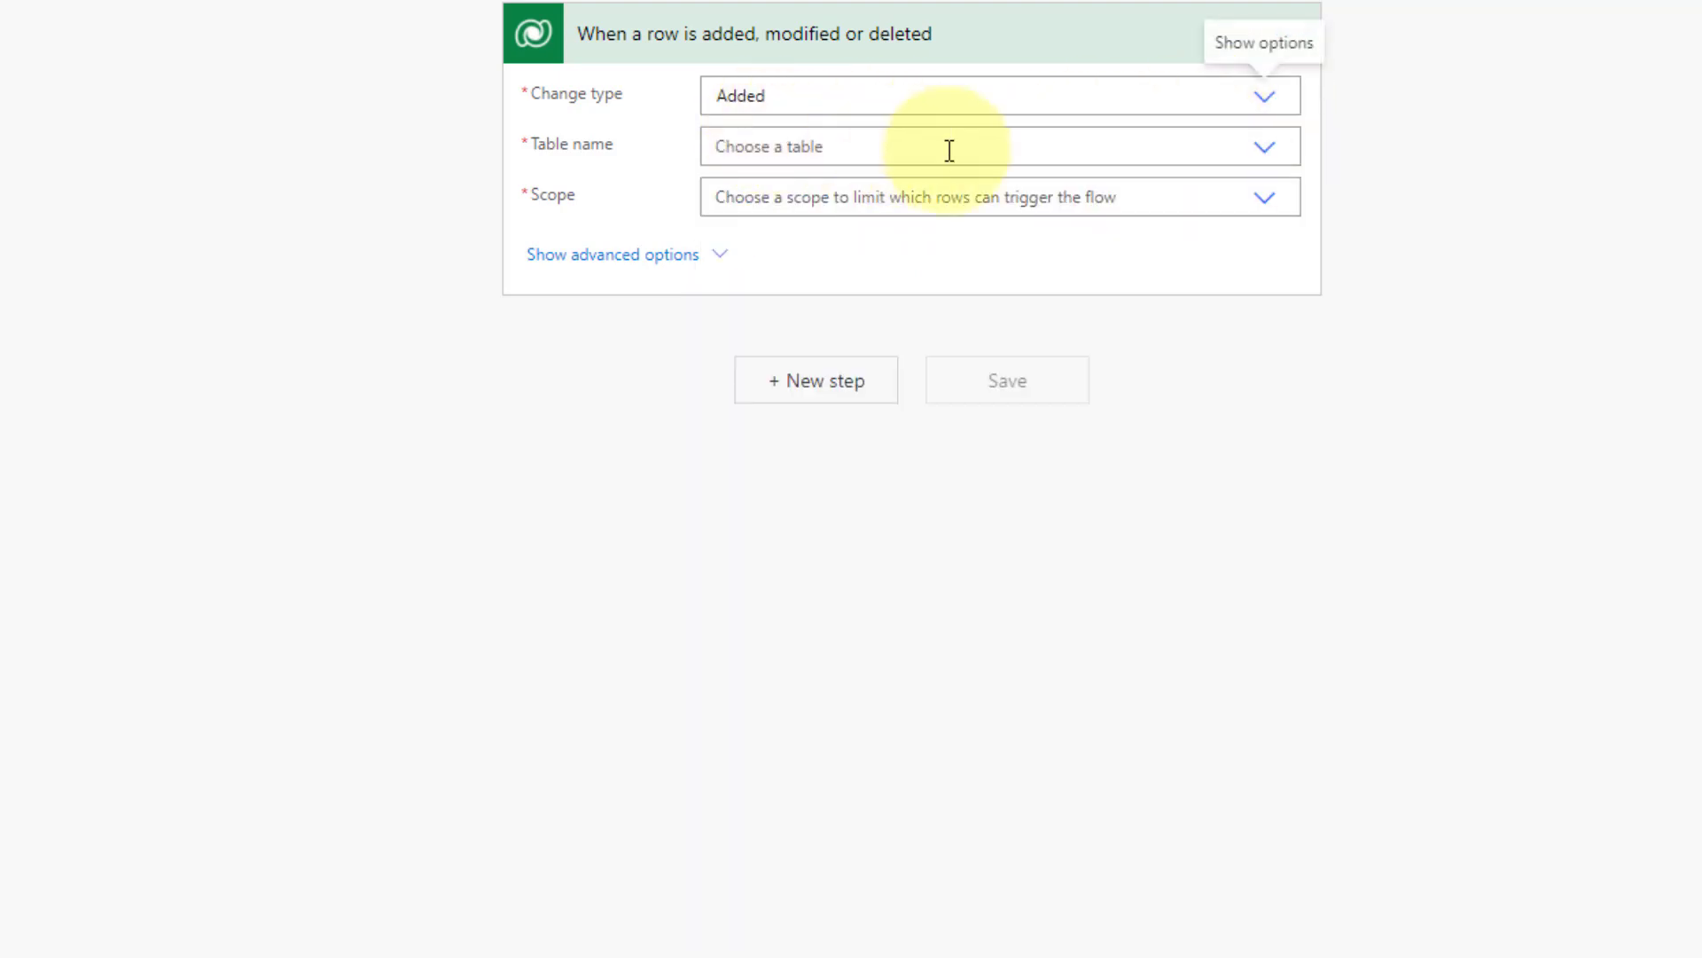
click(1159, 146)
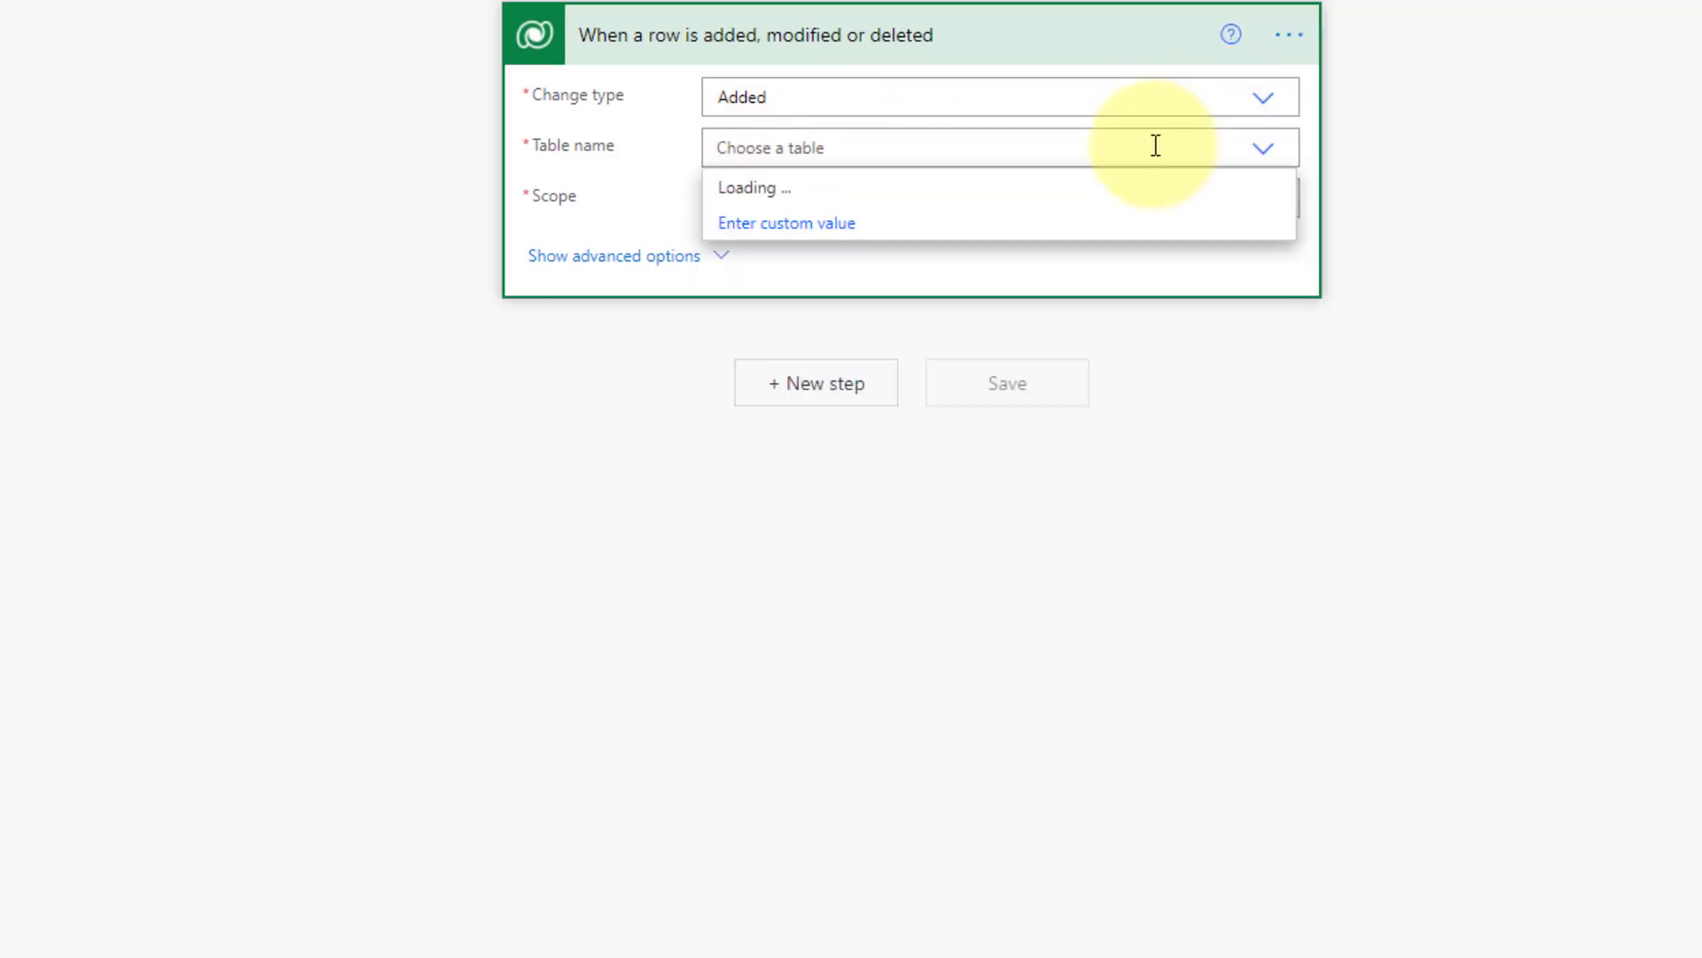
text(og)
text(o)
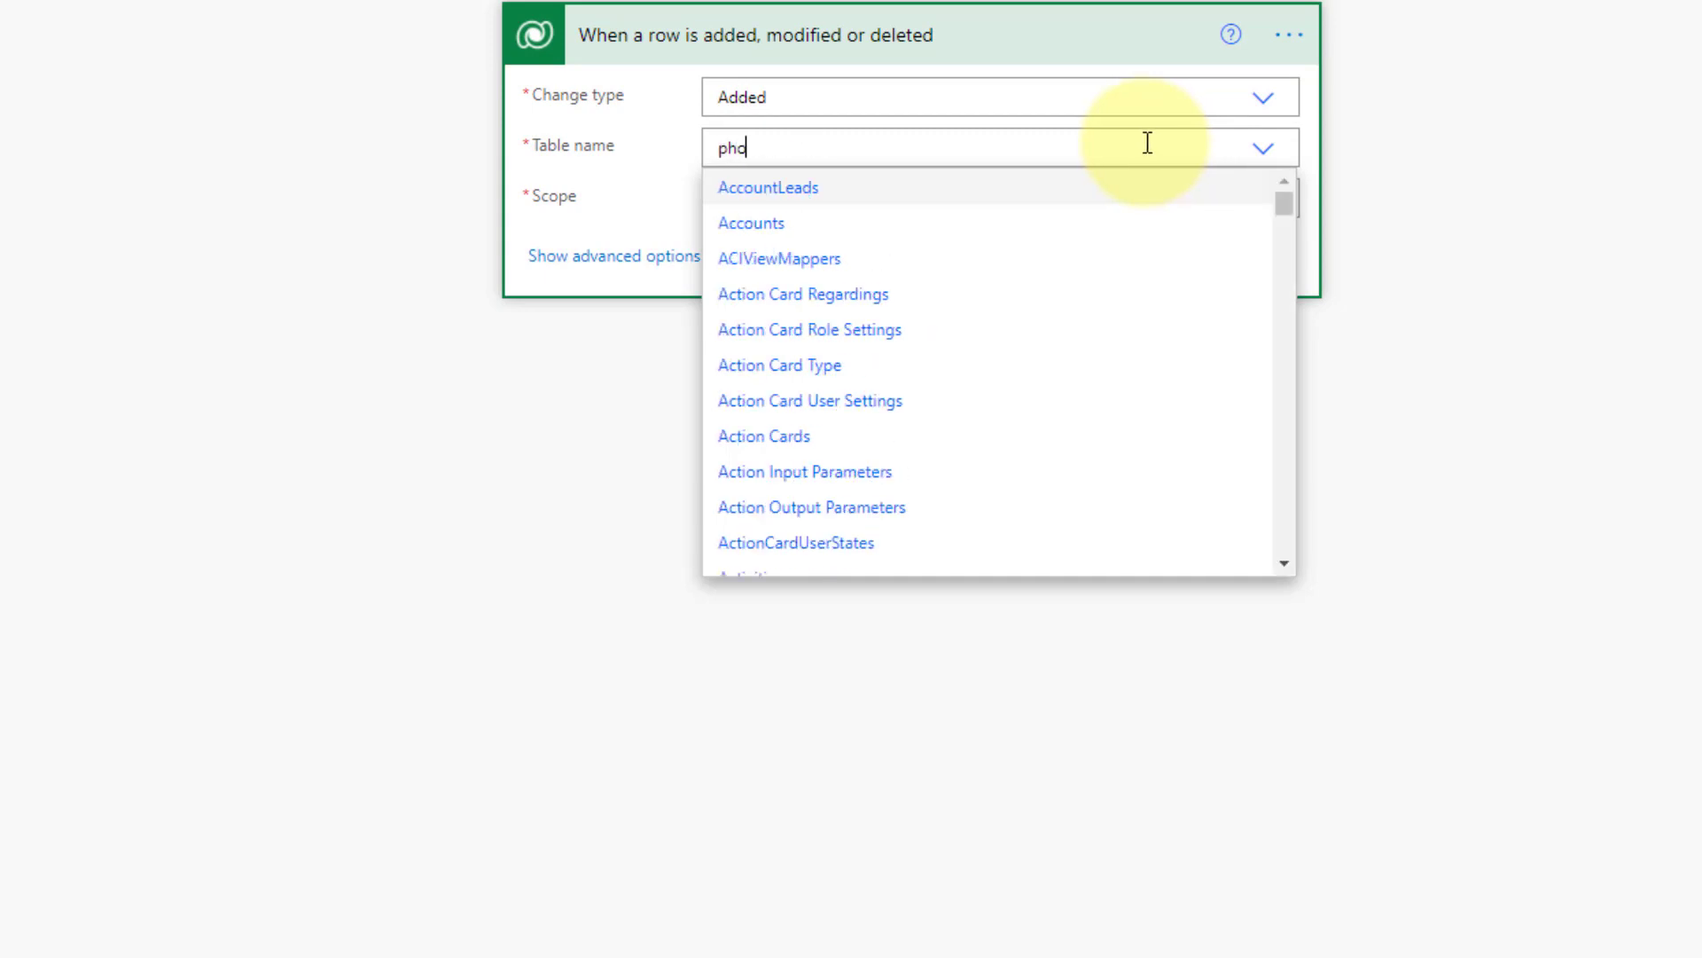
text(ne)
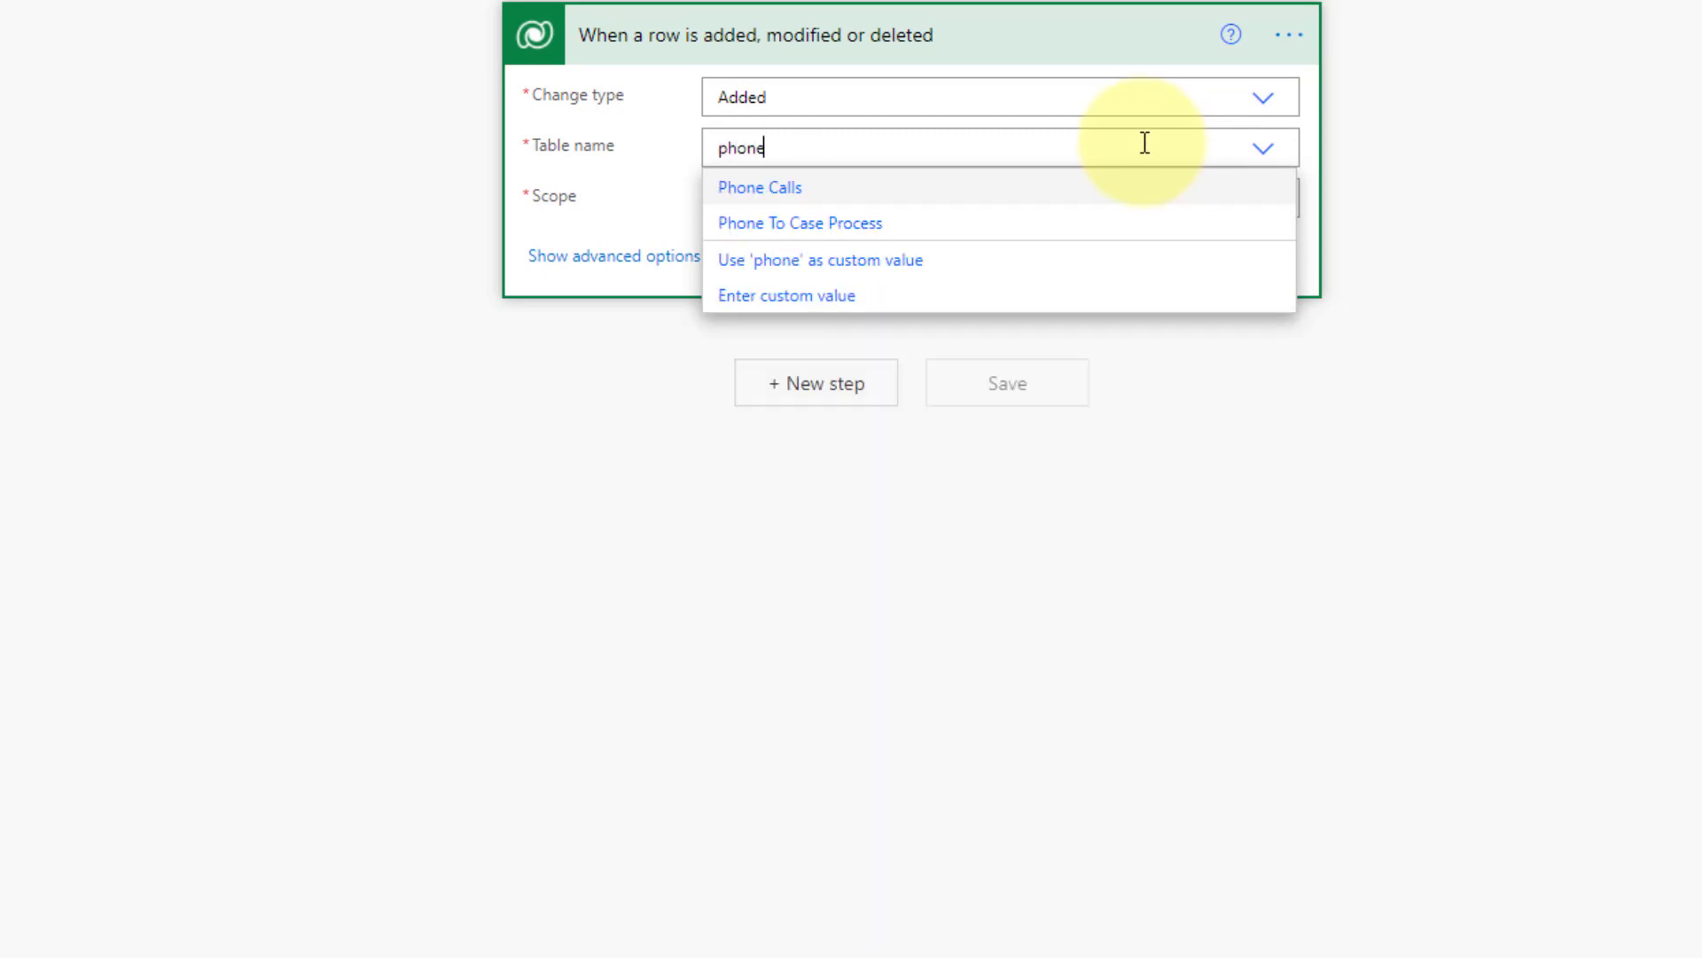
click(793, 193)
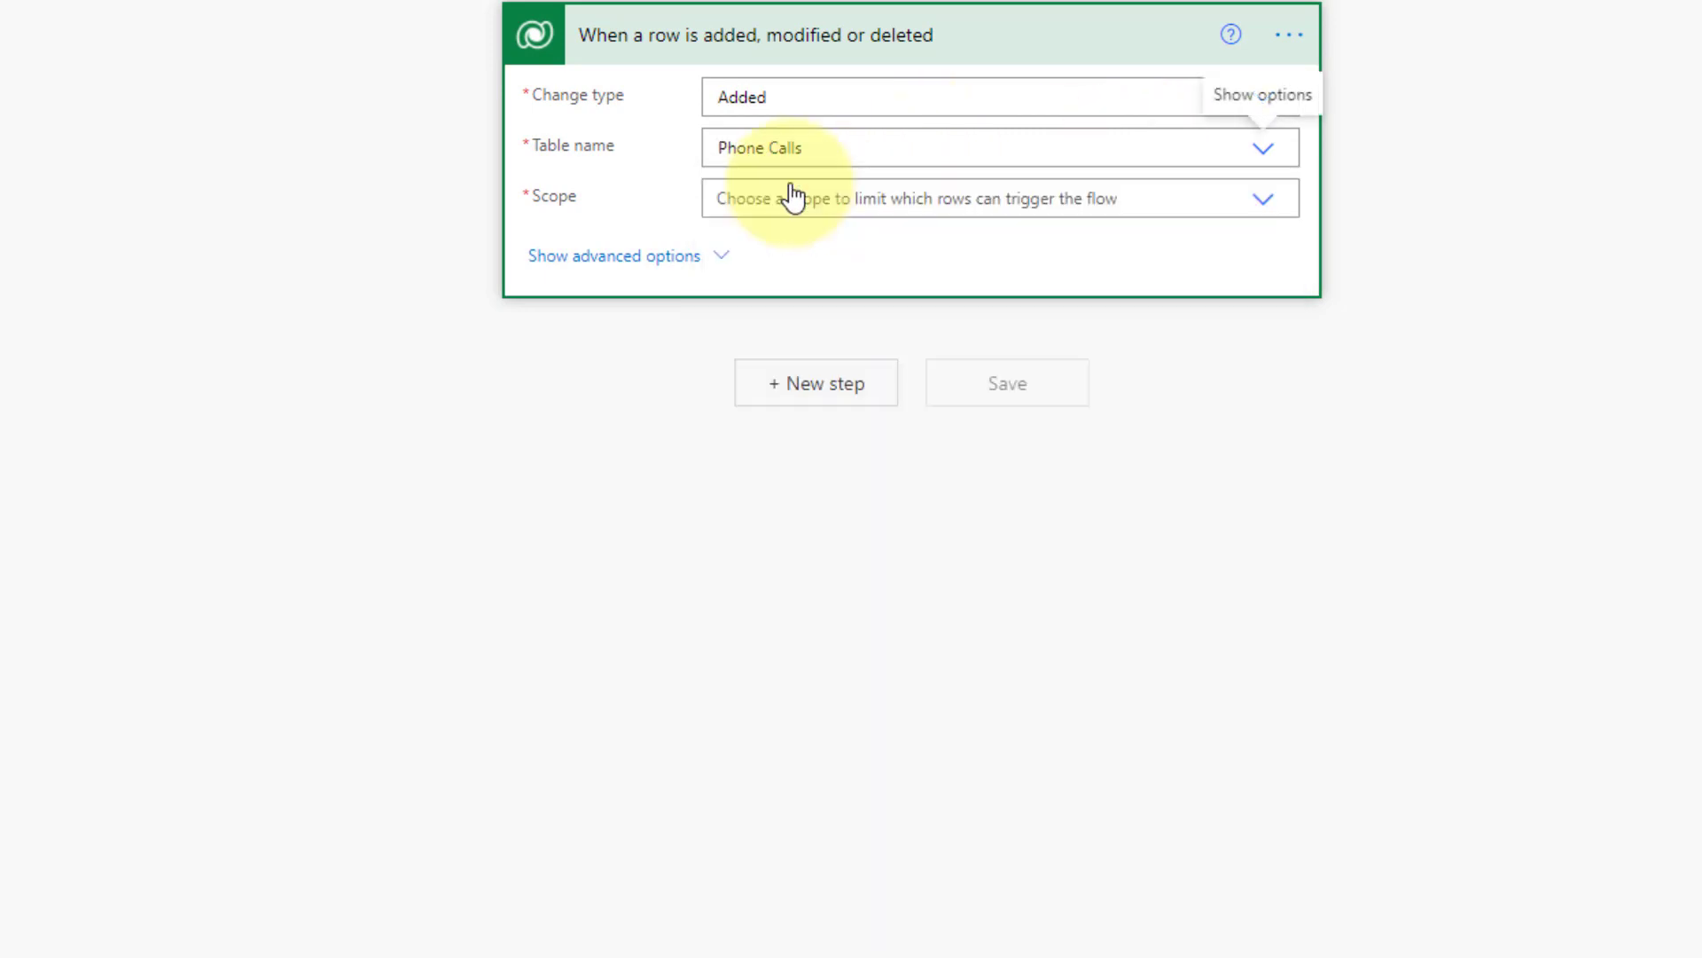
click(1119, 192)
text(org)
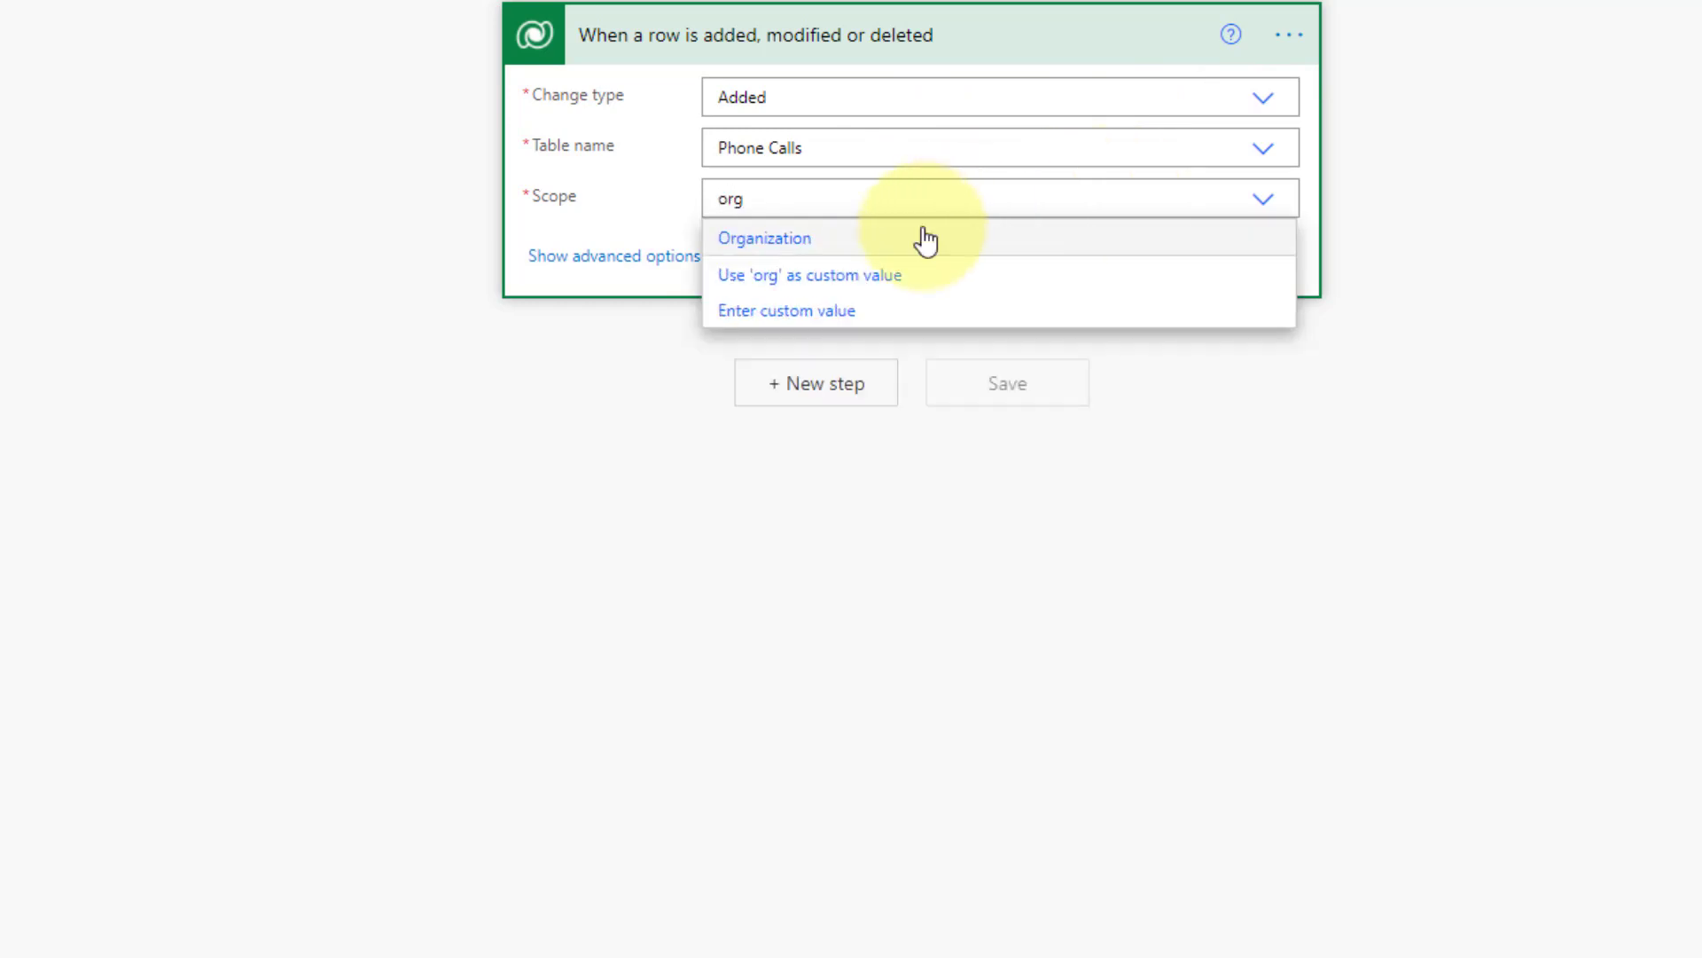
click(877, 251)
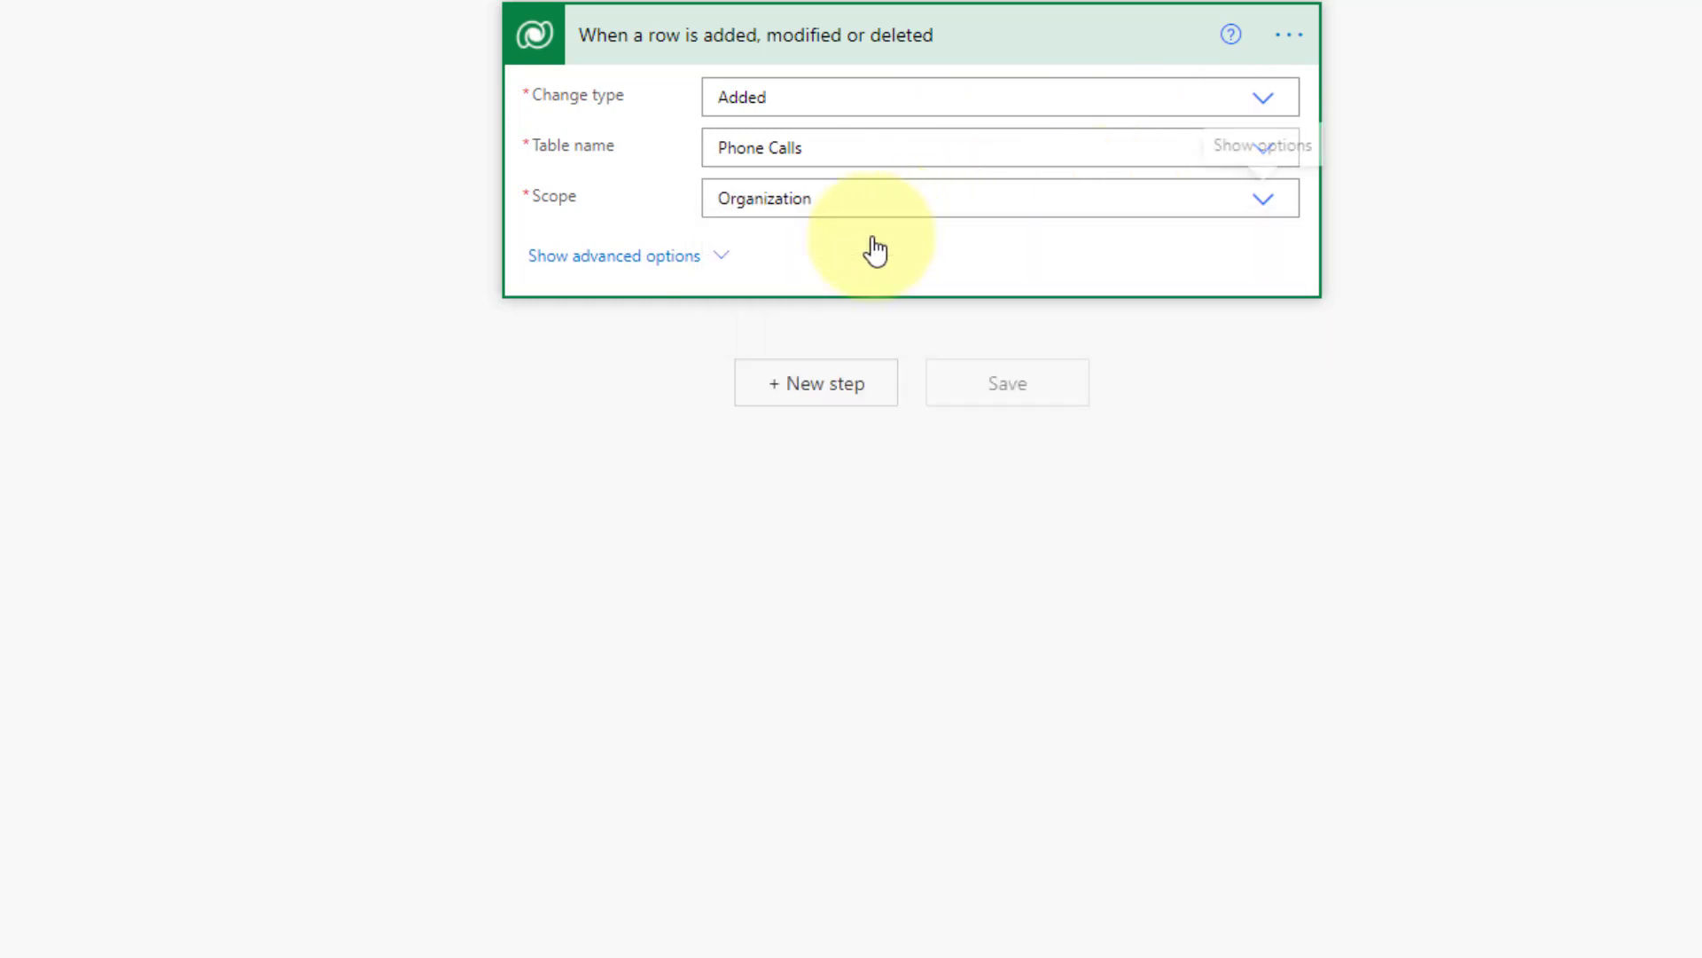
click(647, 265)
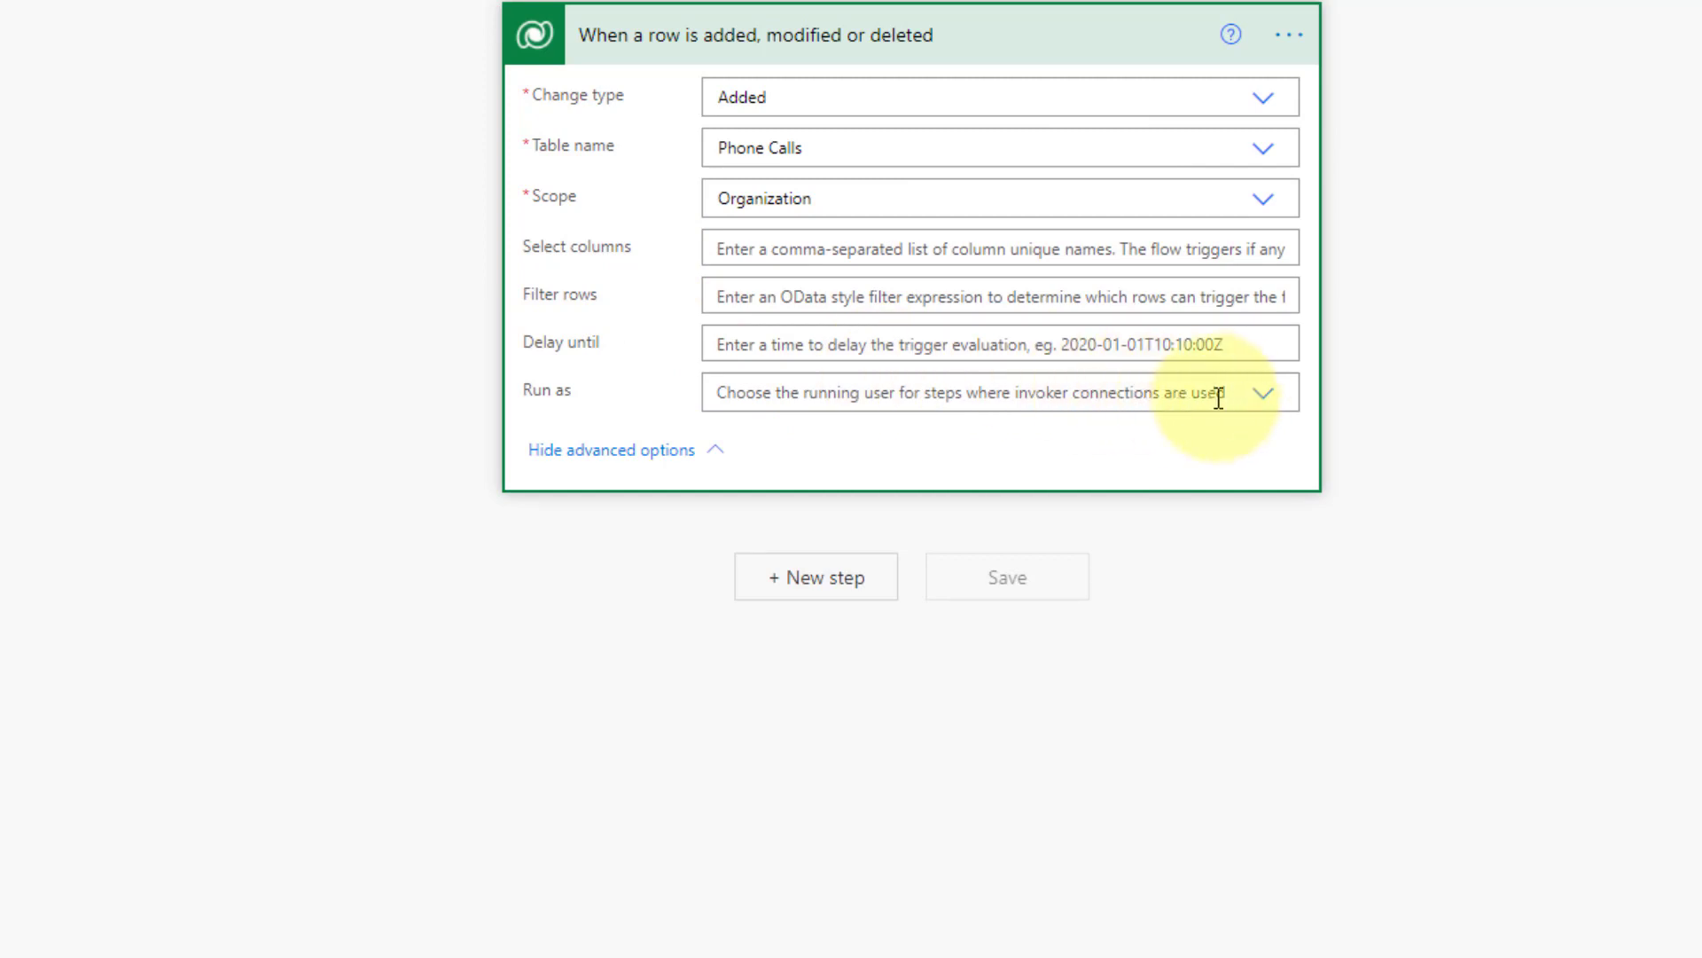
click(1266, 401)
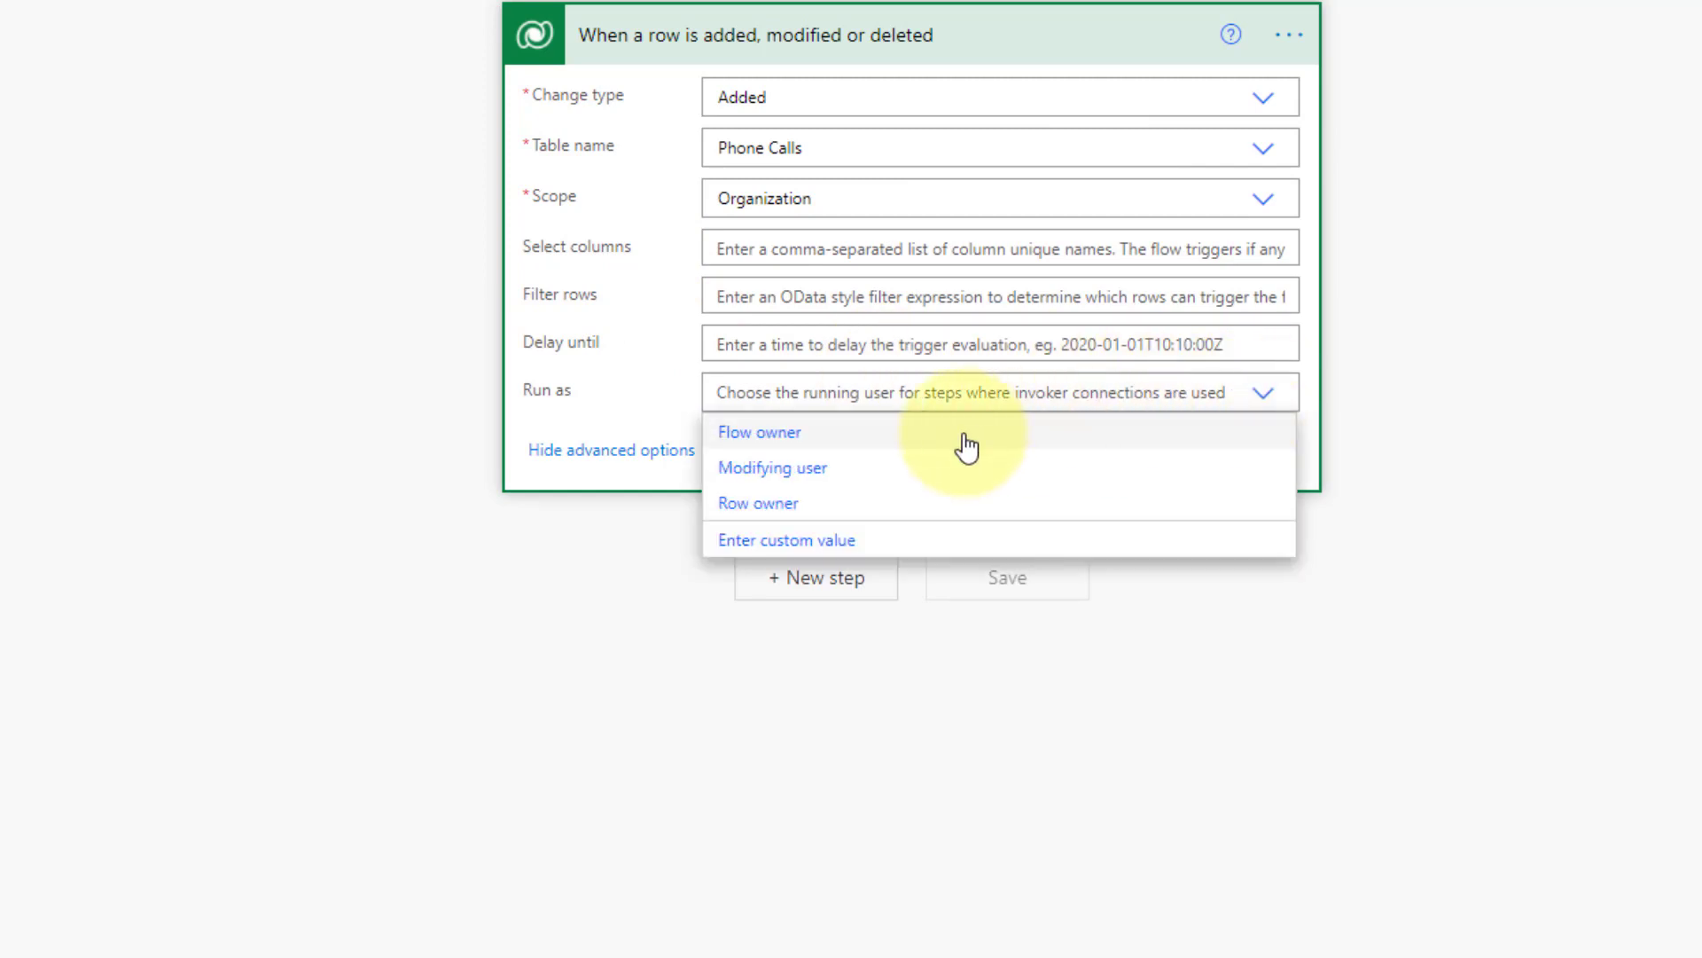
click(792, 470)
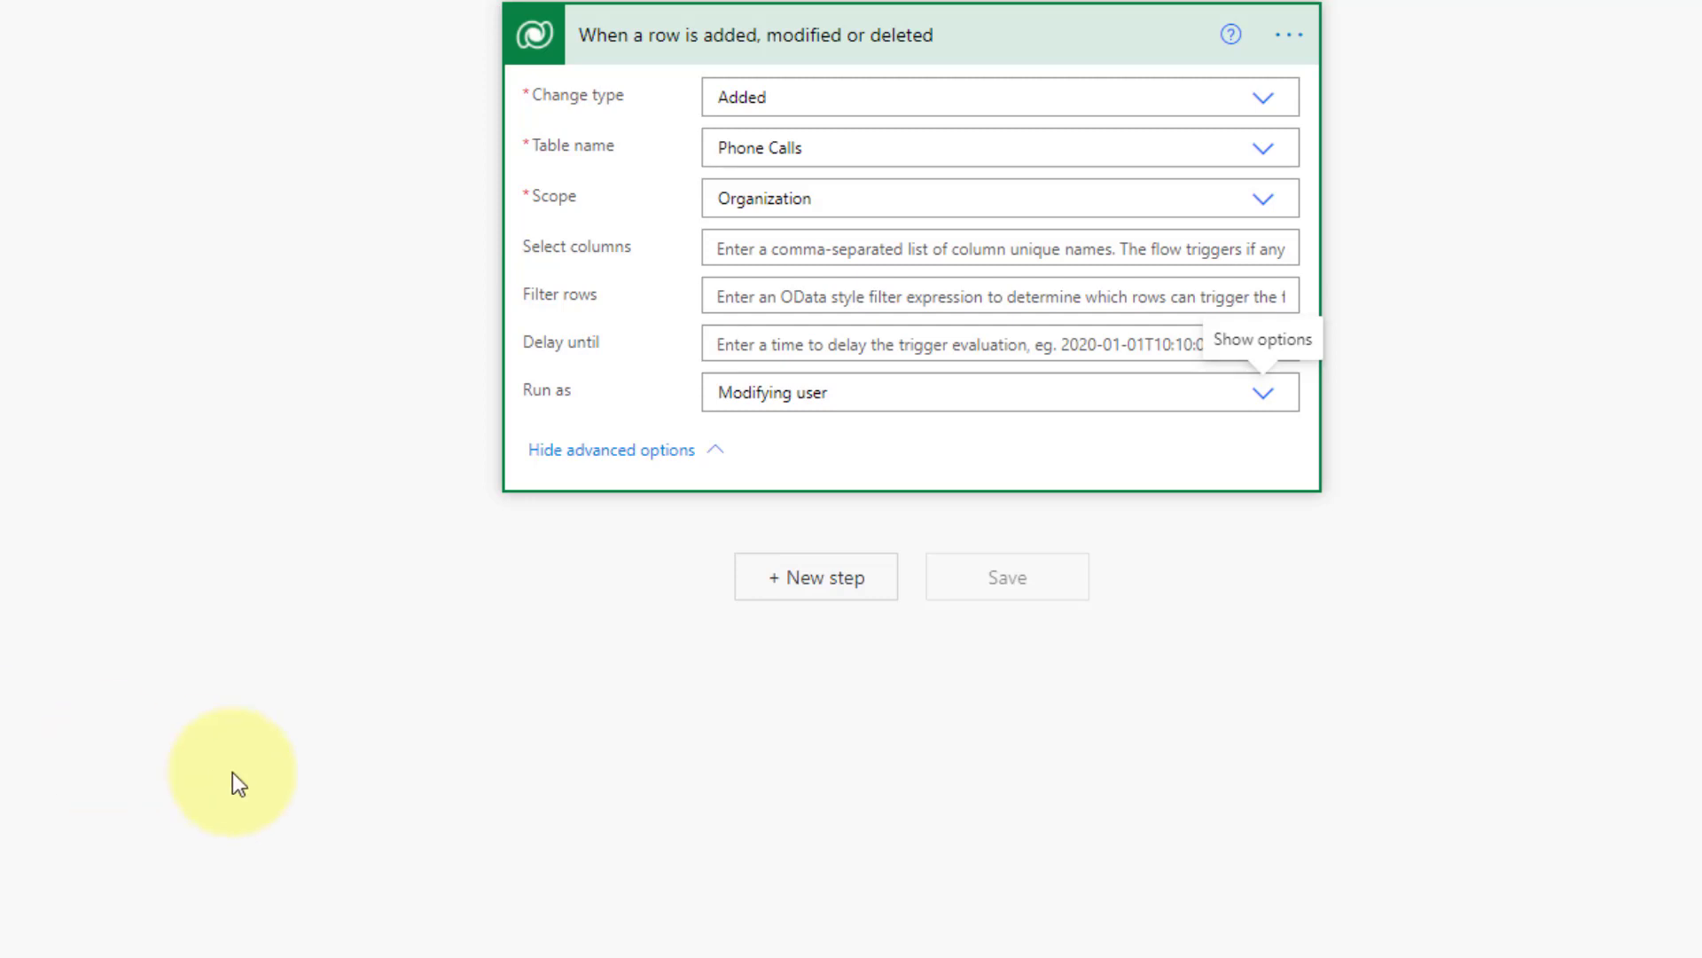
Add a Dataverse 'Add a new row' action for the Notifications table and show its advanced fields.
click(828, 582)
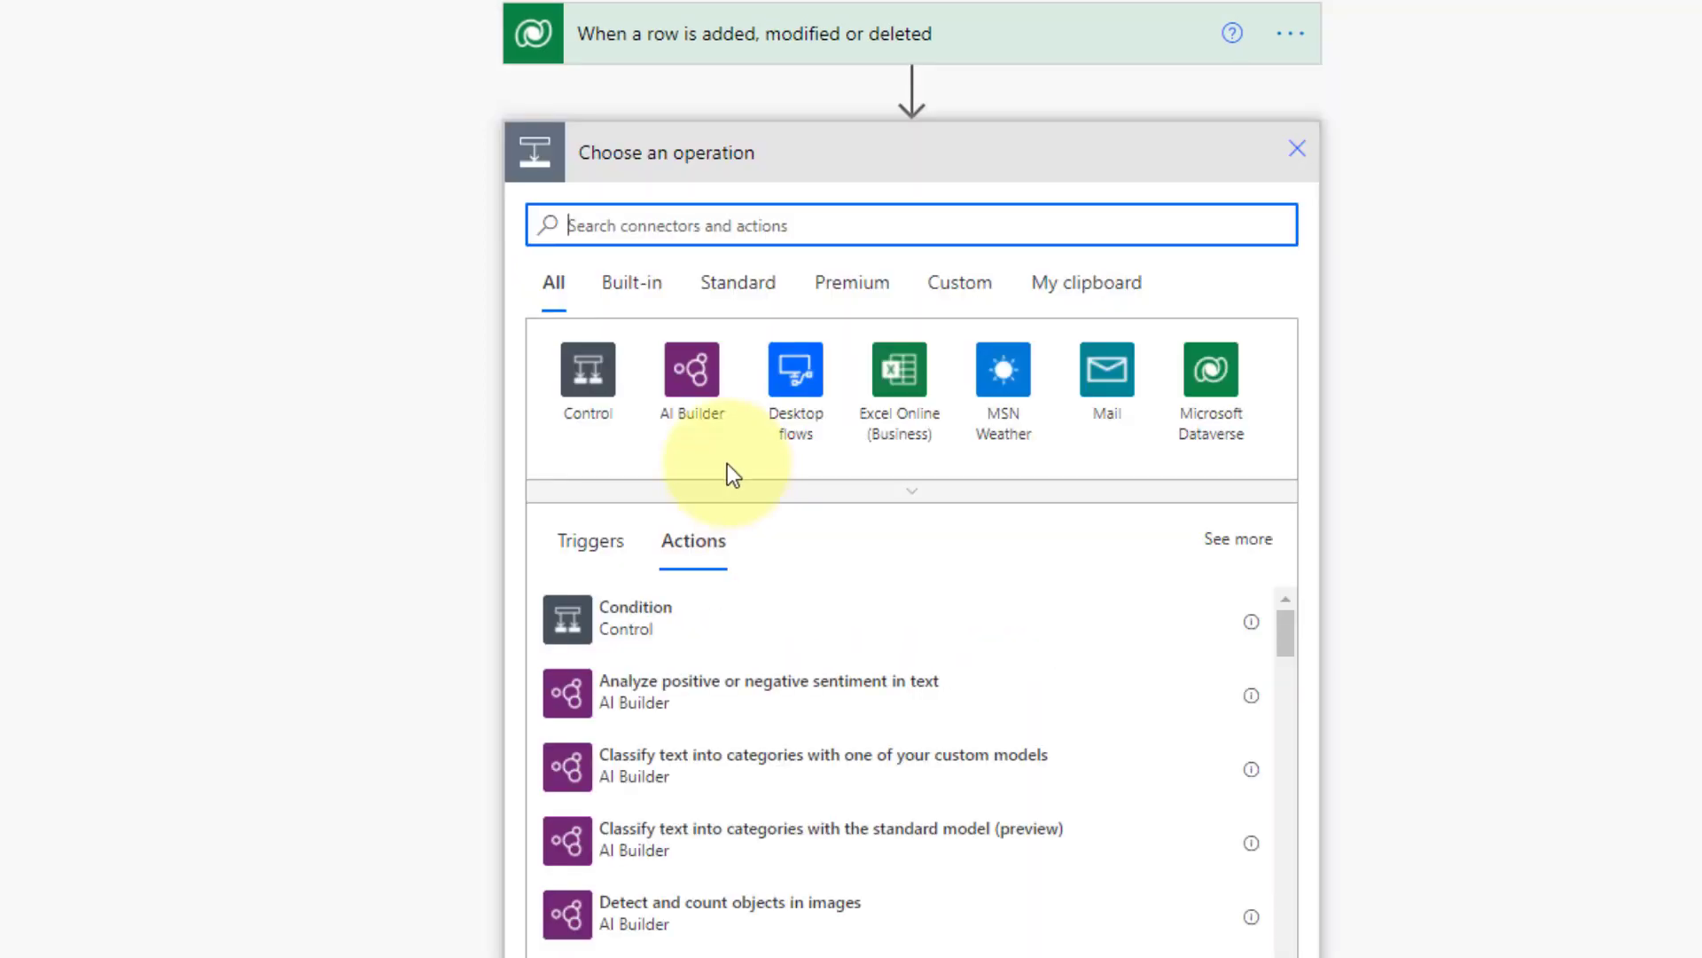
click(1216, 408)
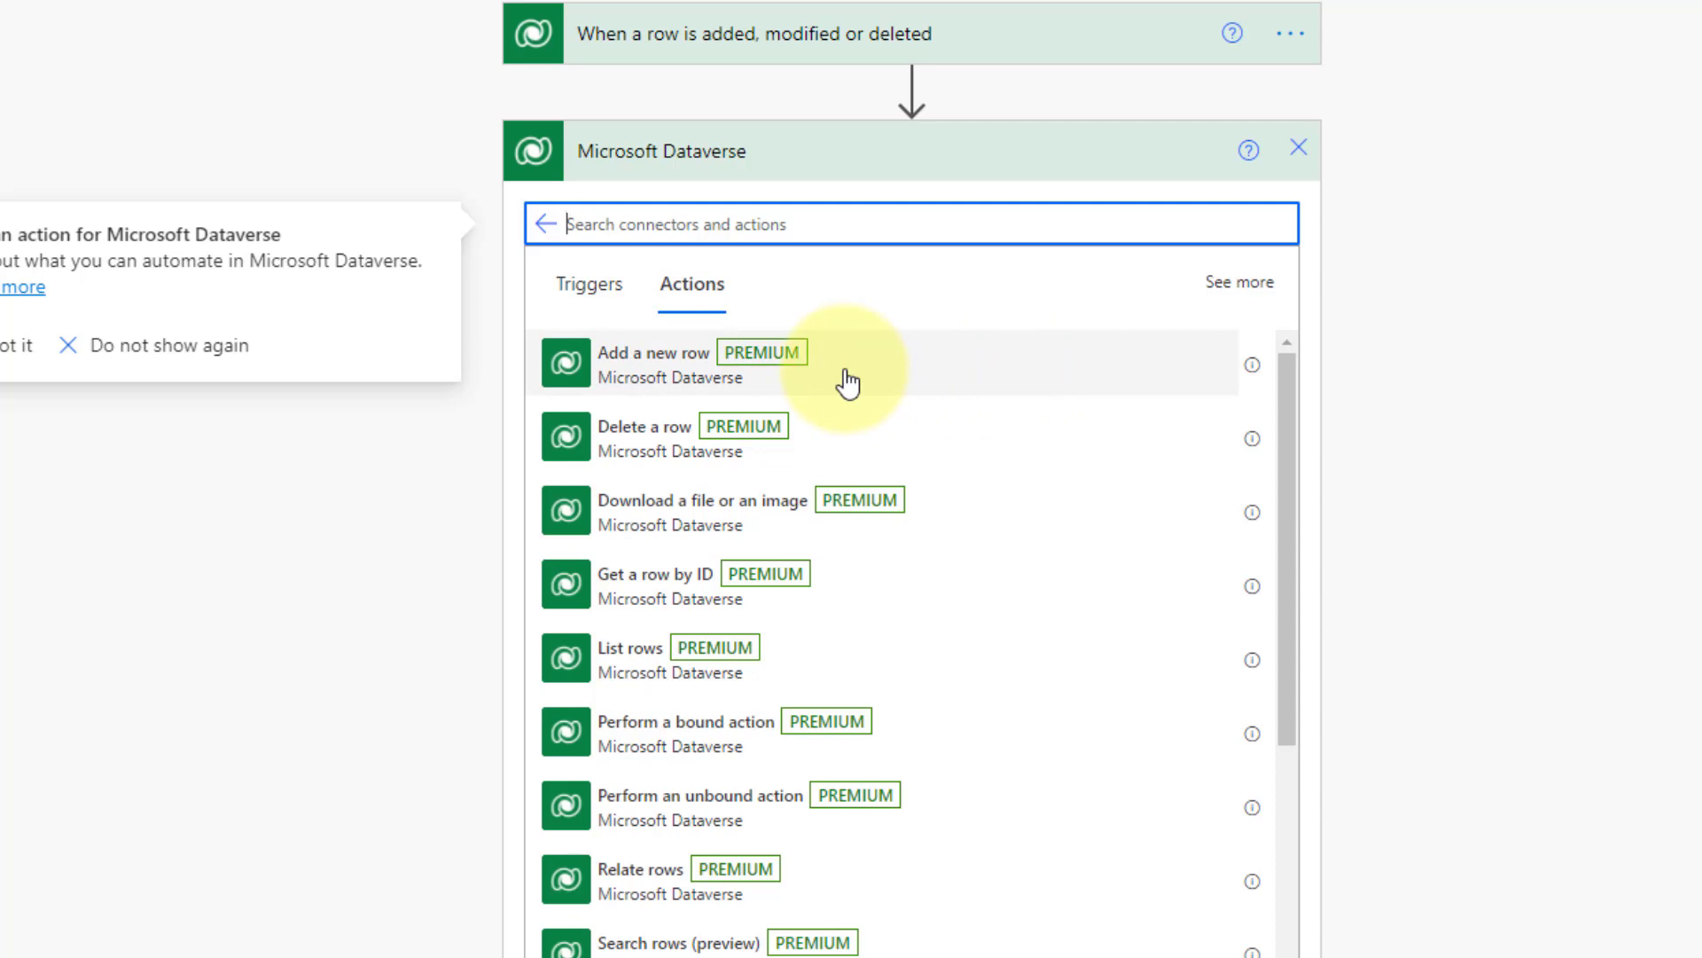
click(642, 384)
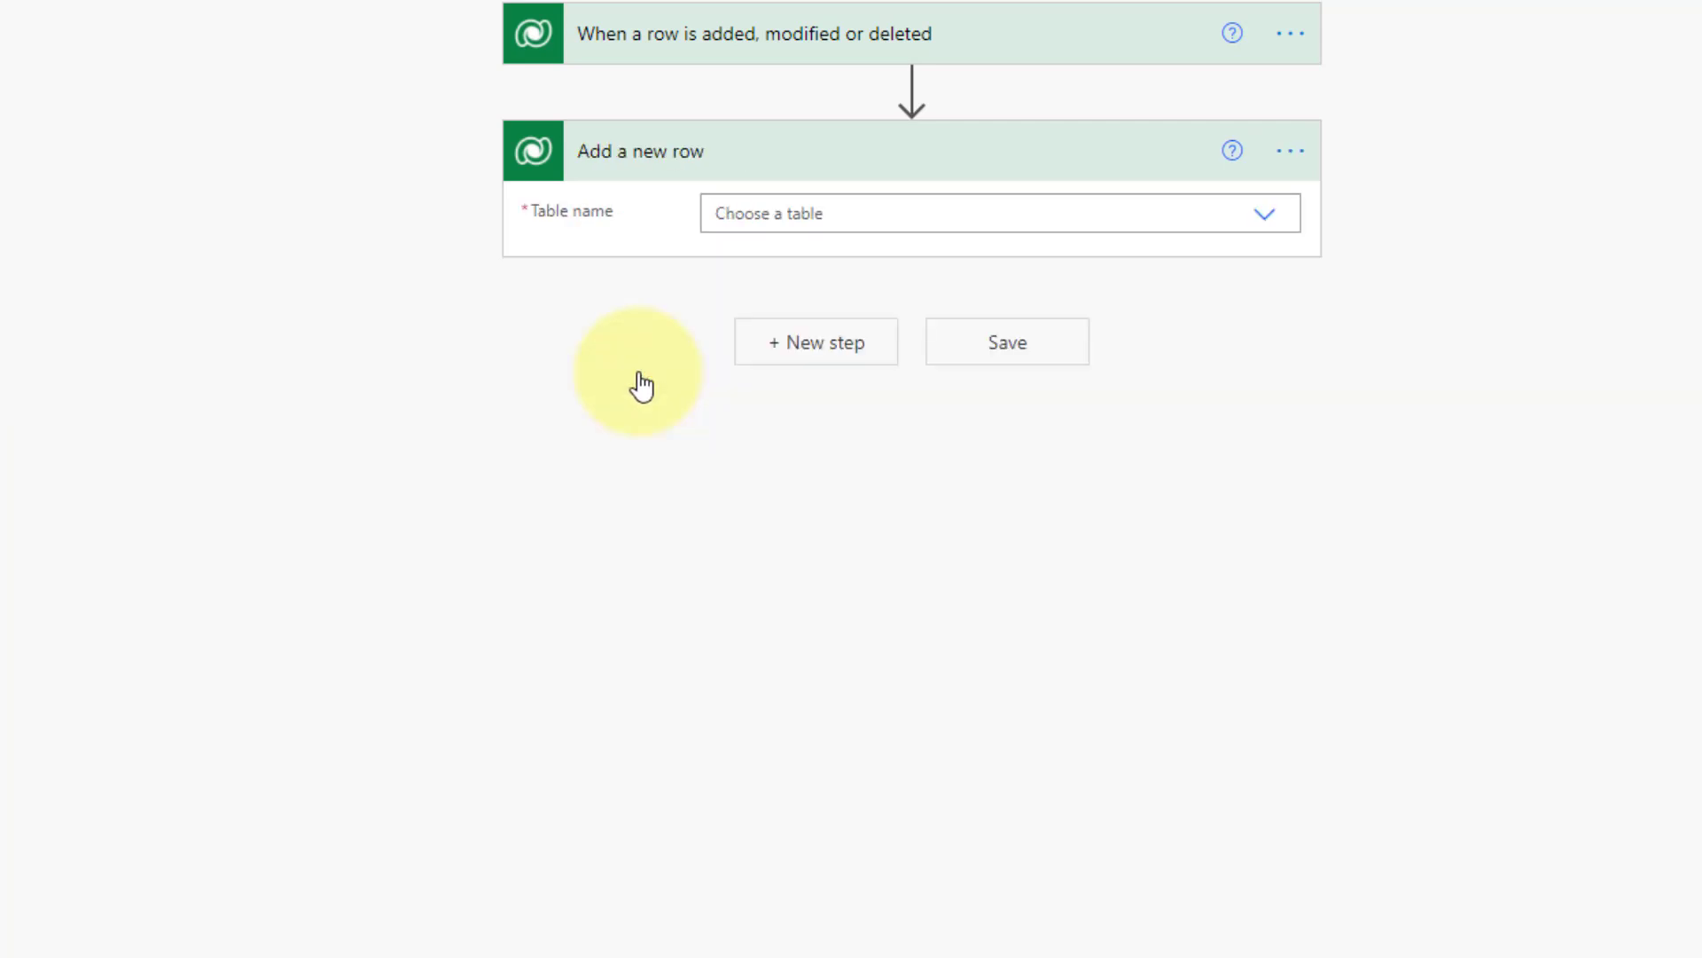
click(806, 213)
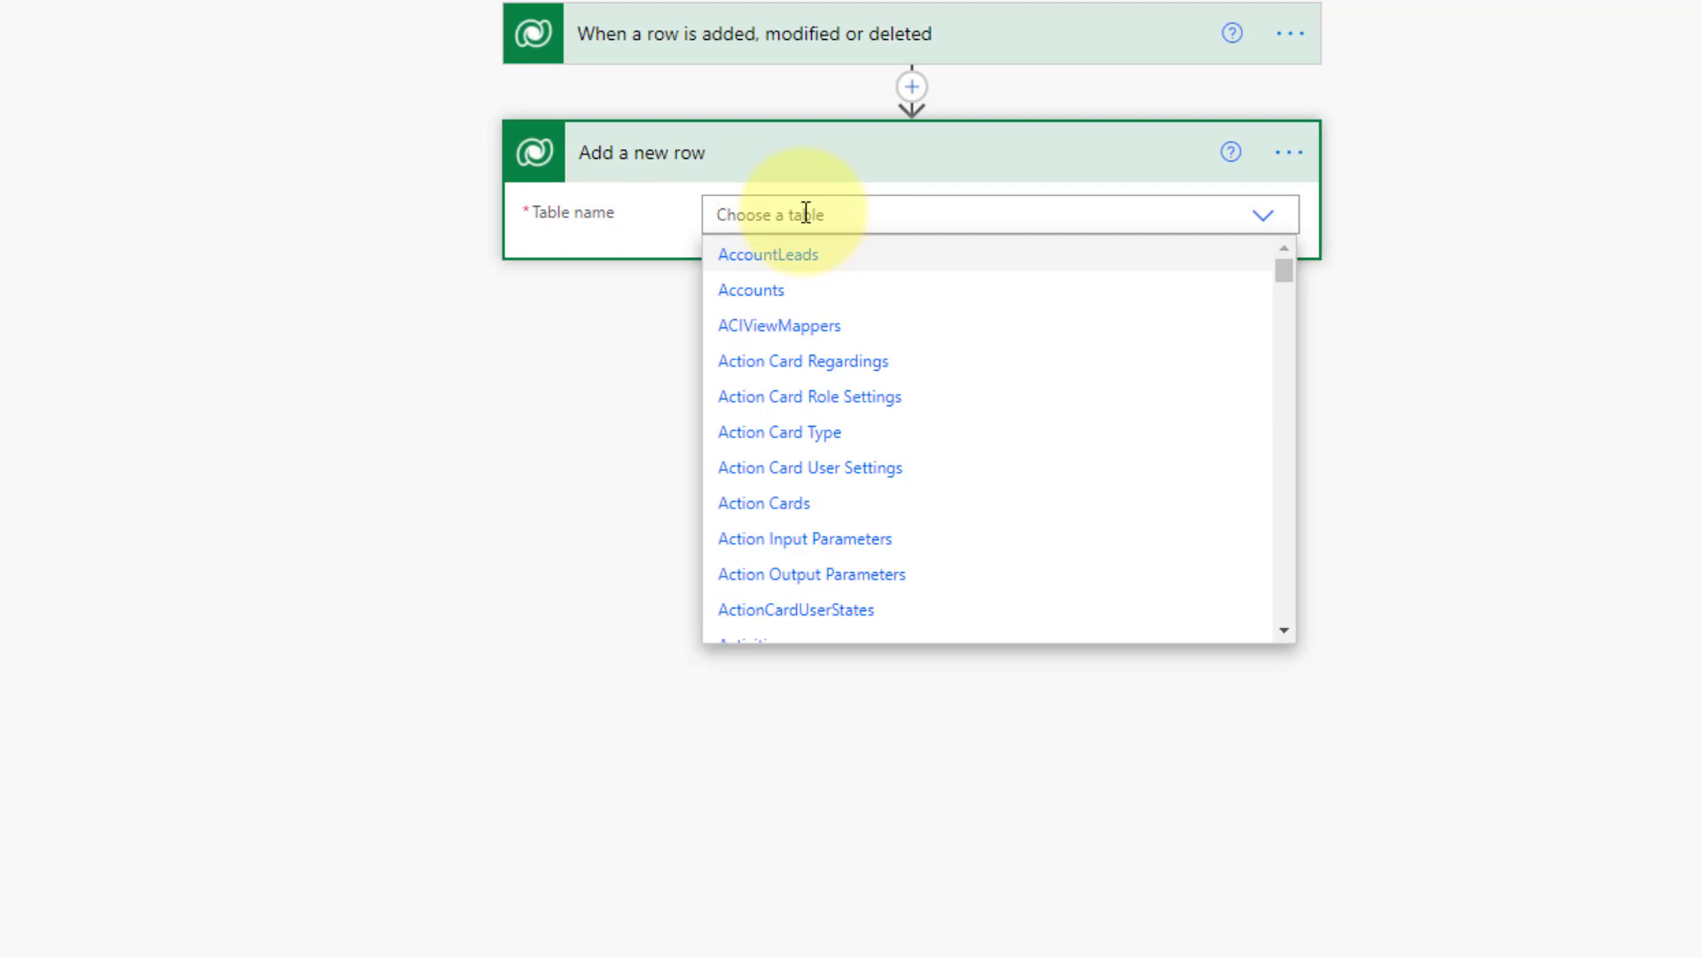
text(notification)
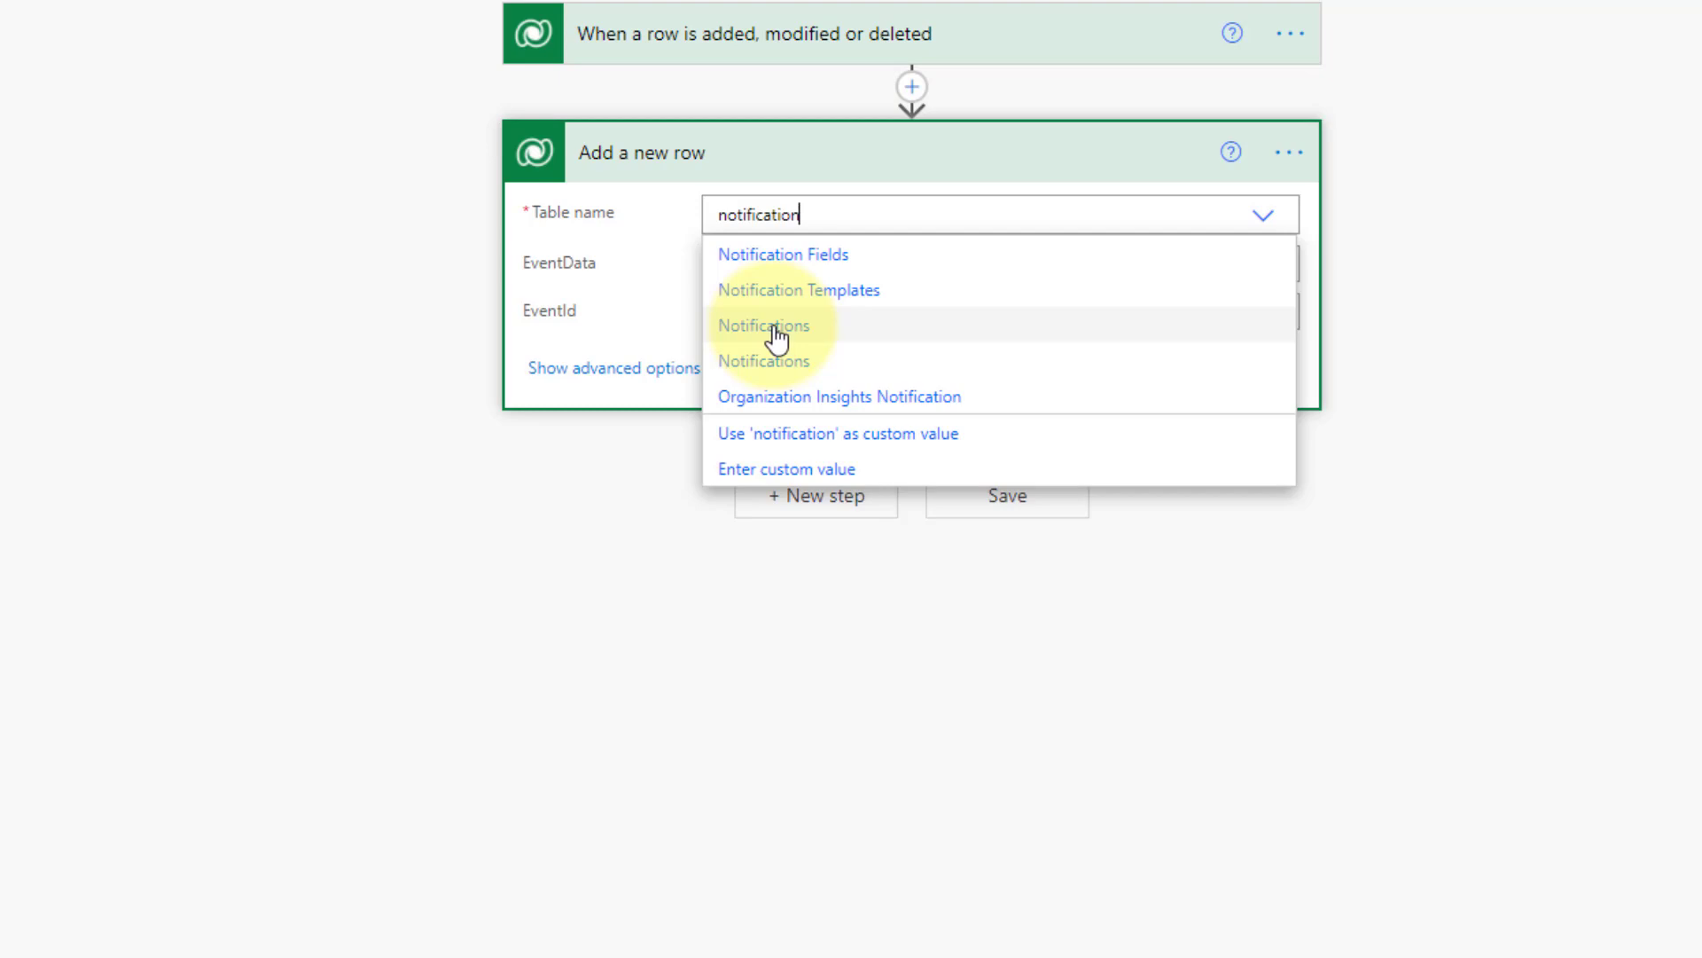
click(785, 335)
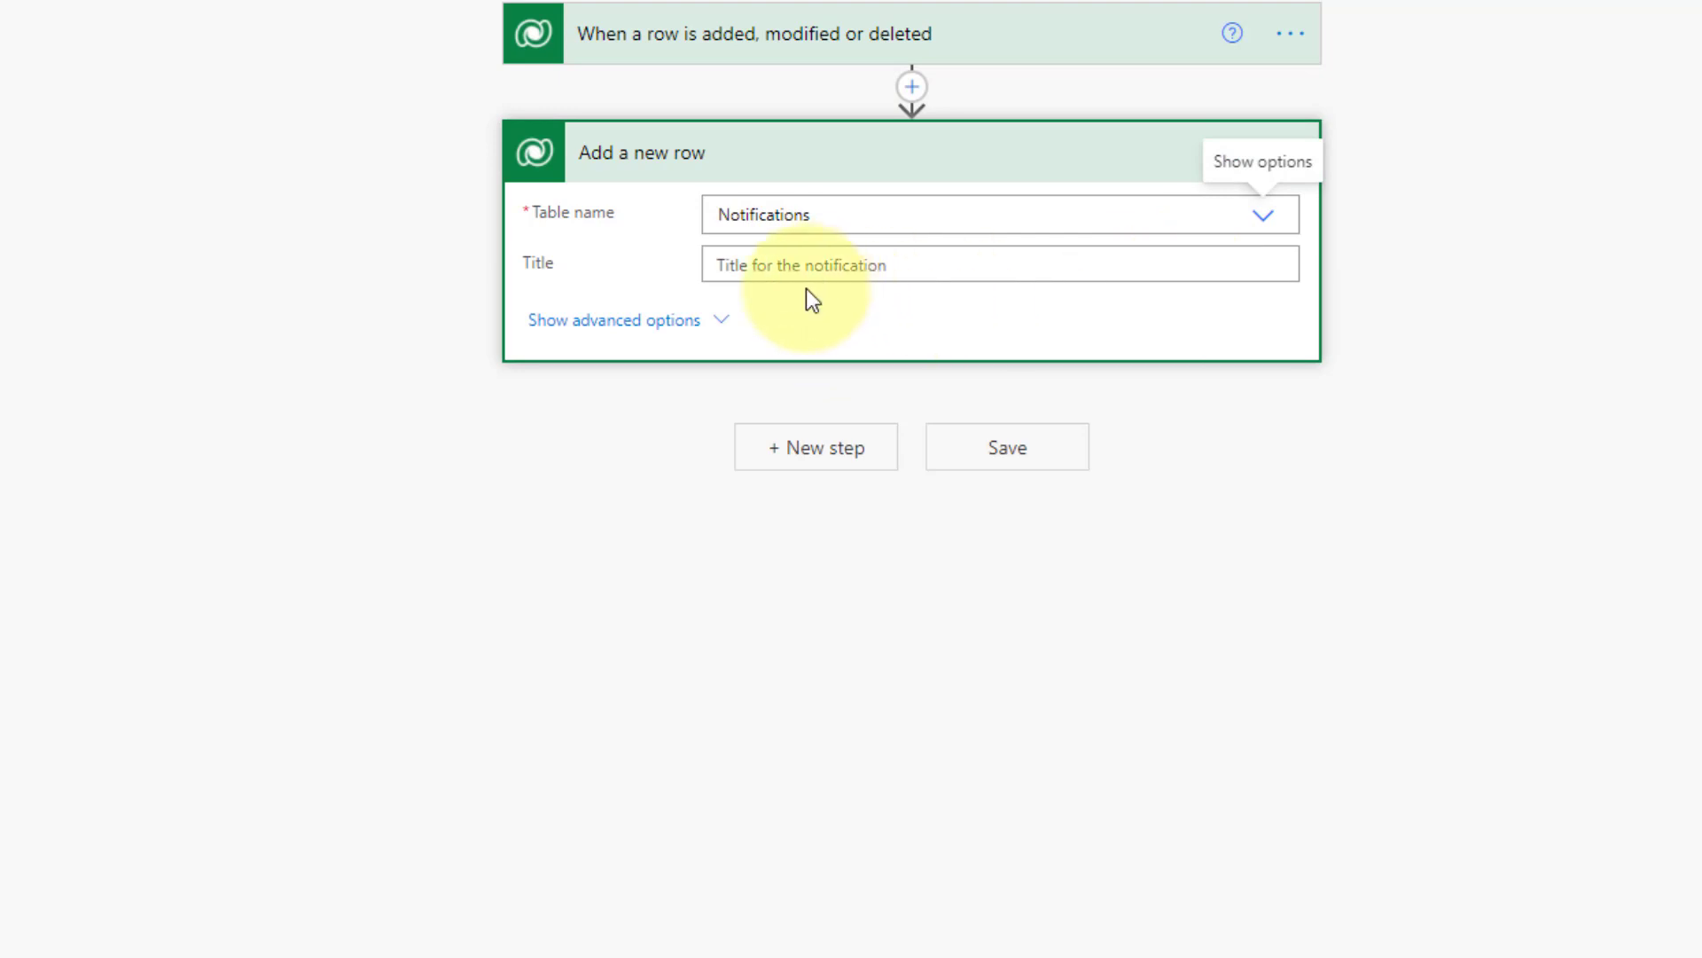
click(719, 326)
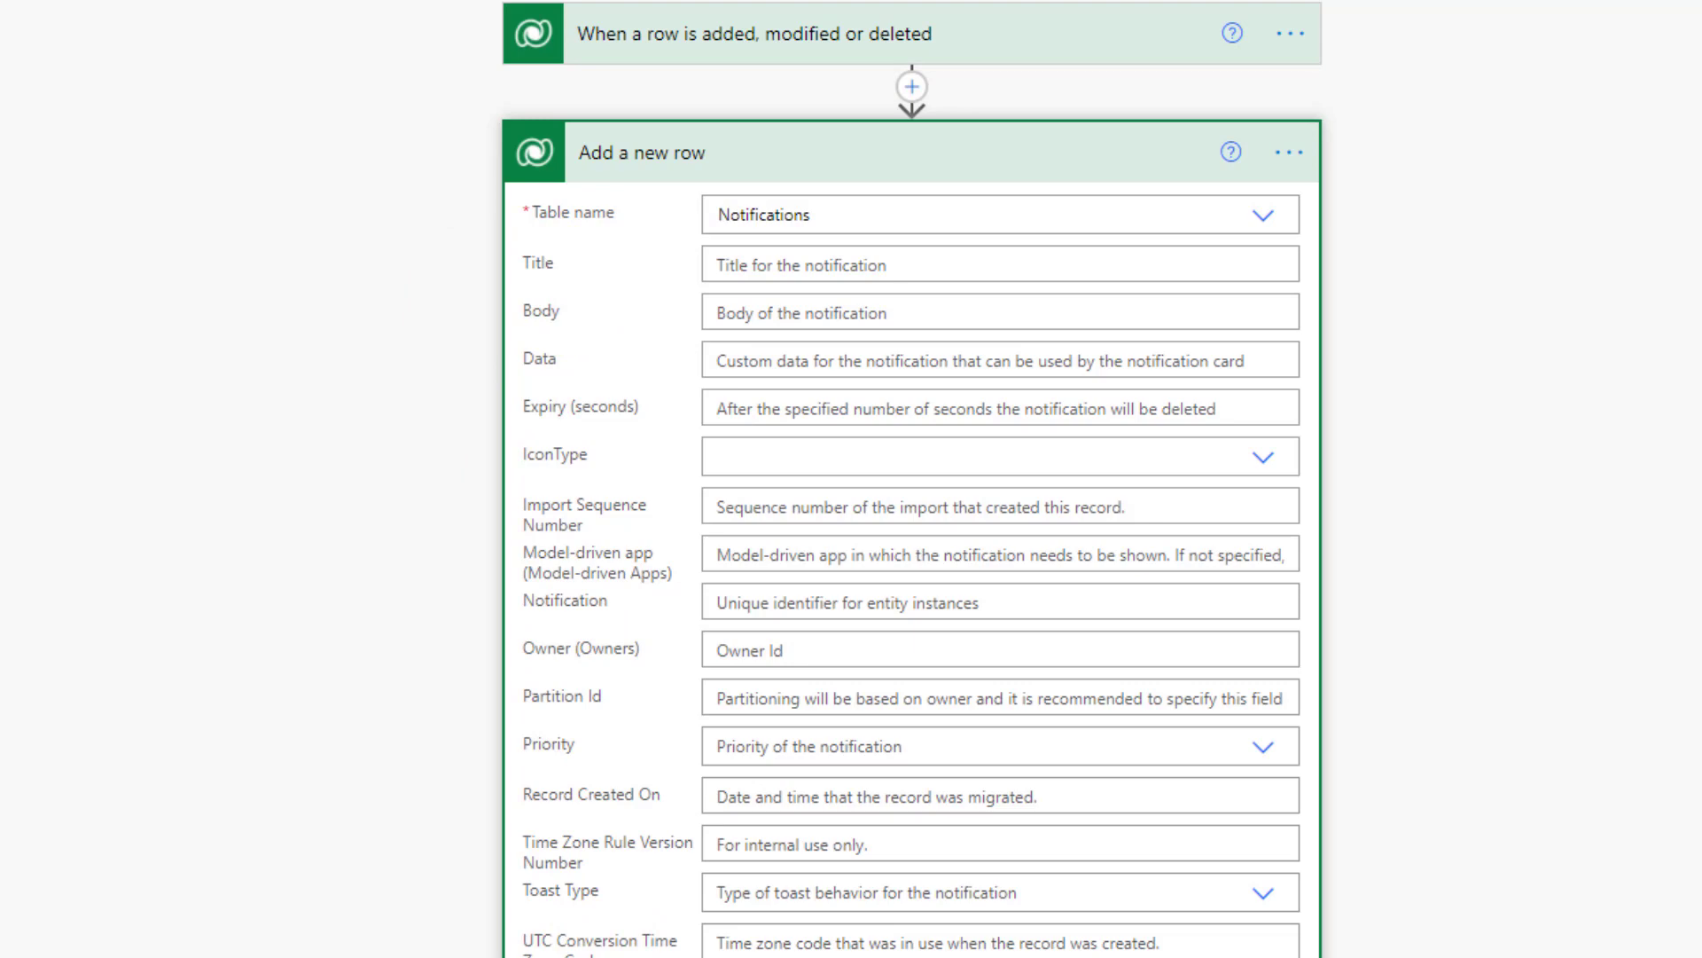
click(757, 264)
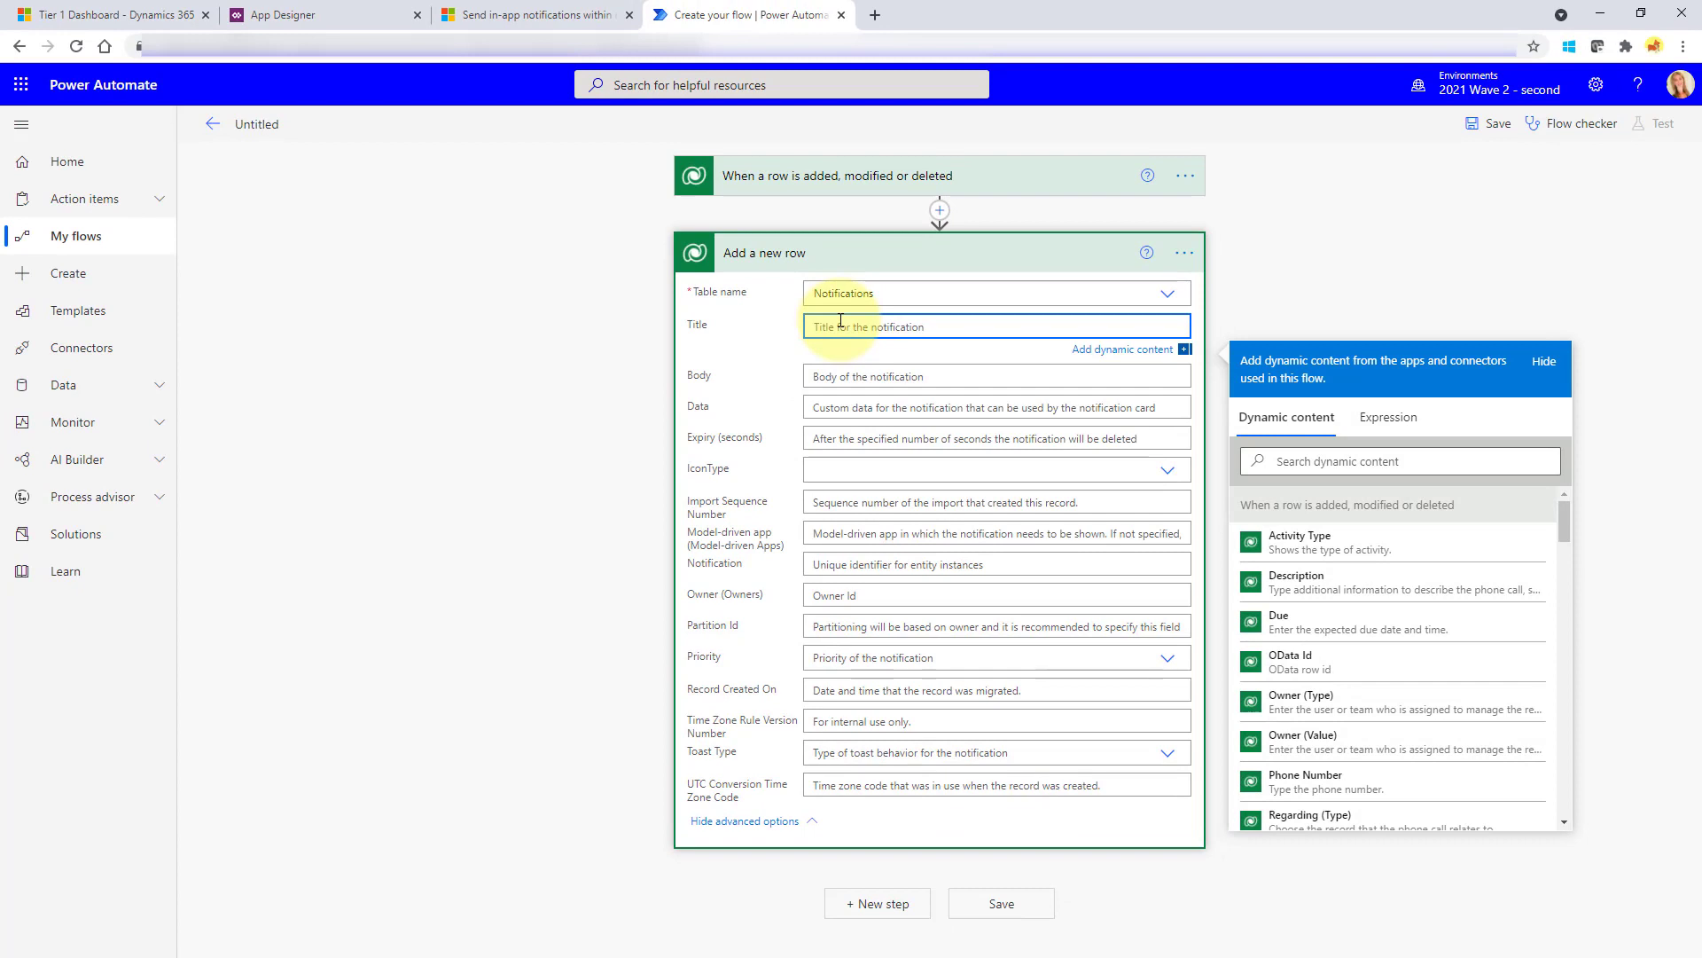
click(80, 15)
click(1552, 97)
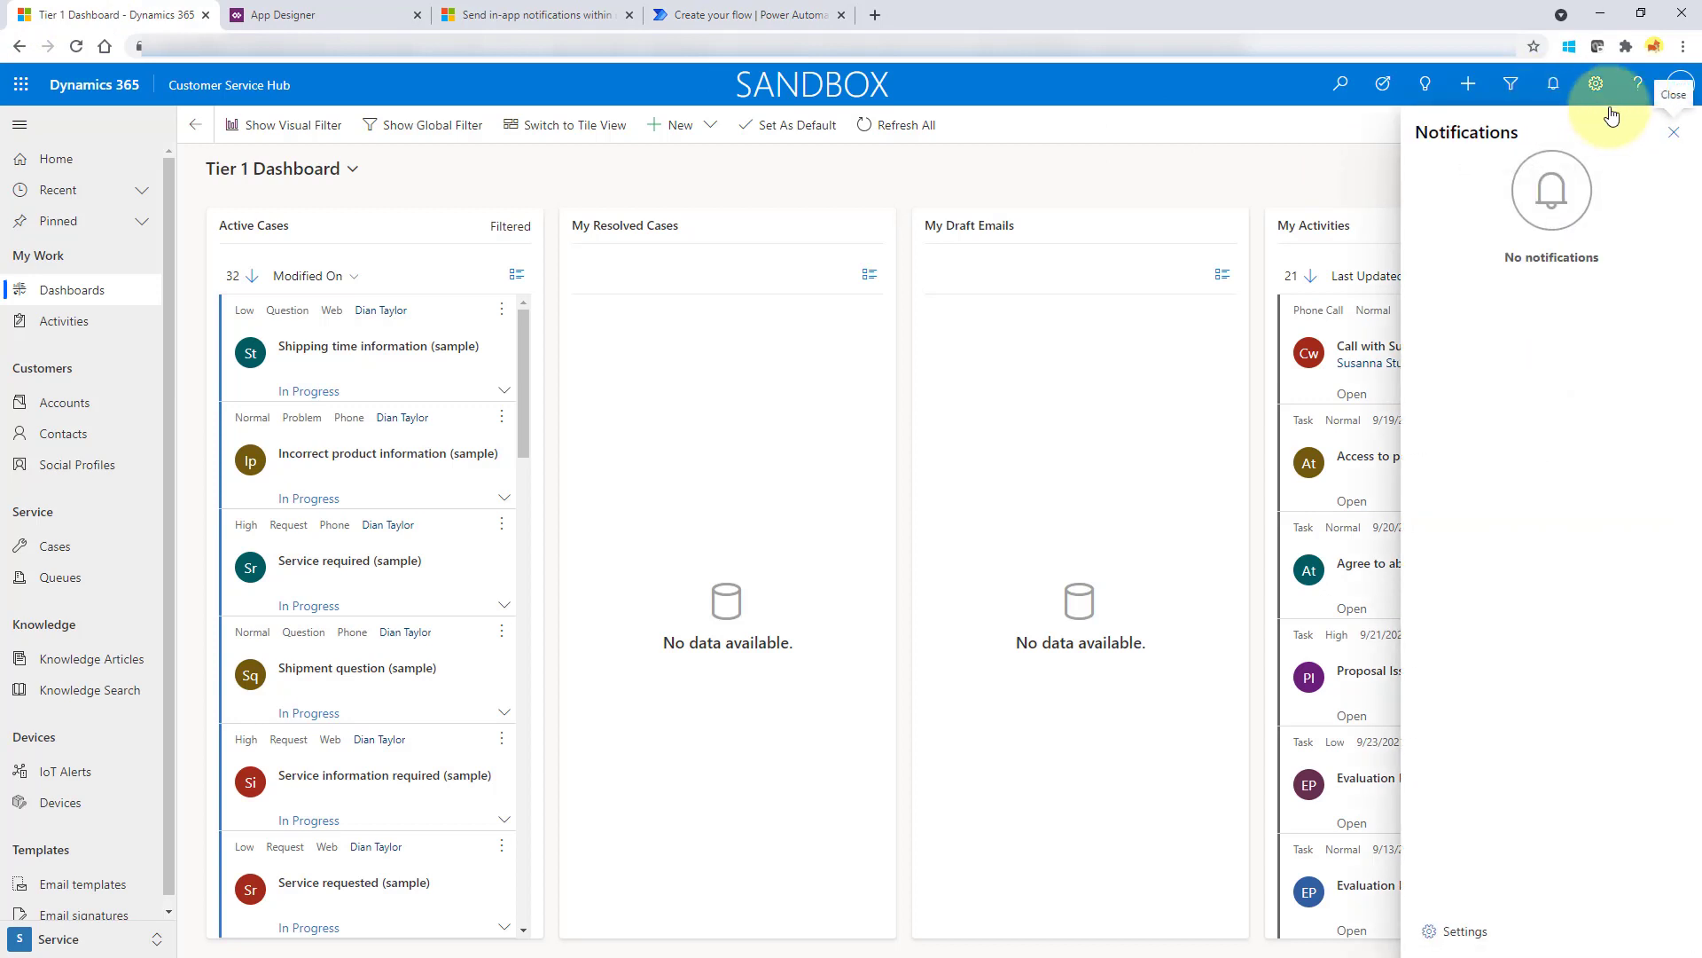
click(1674, 131)
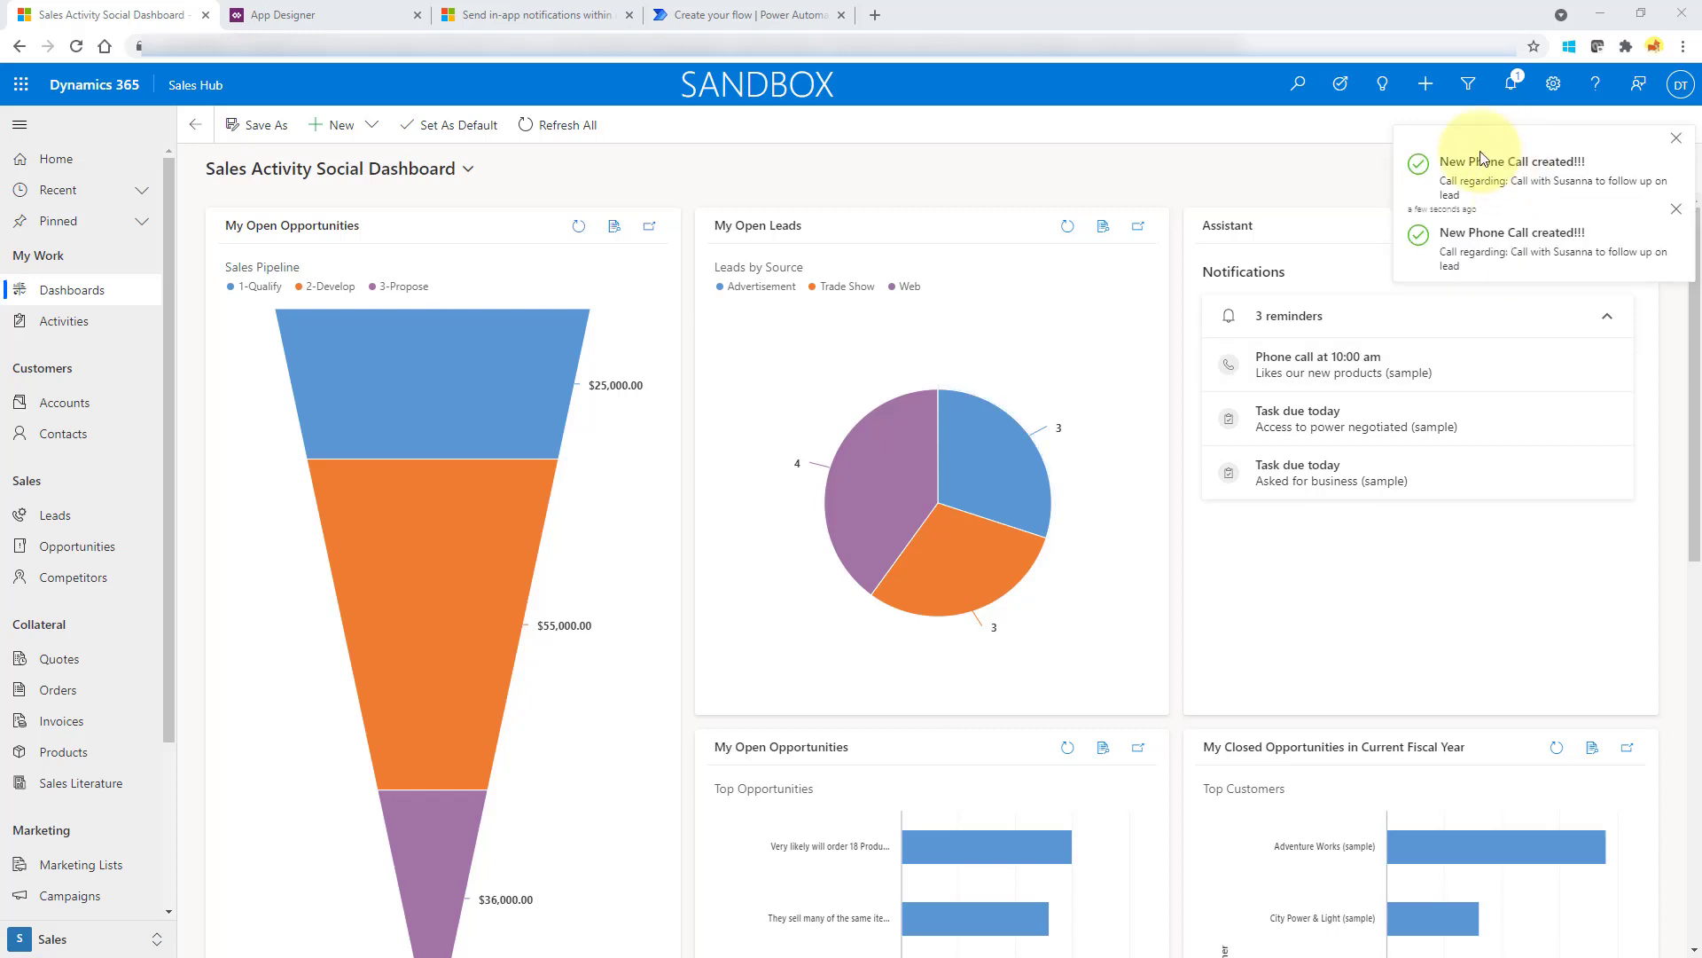
click(1511, 85)
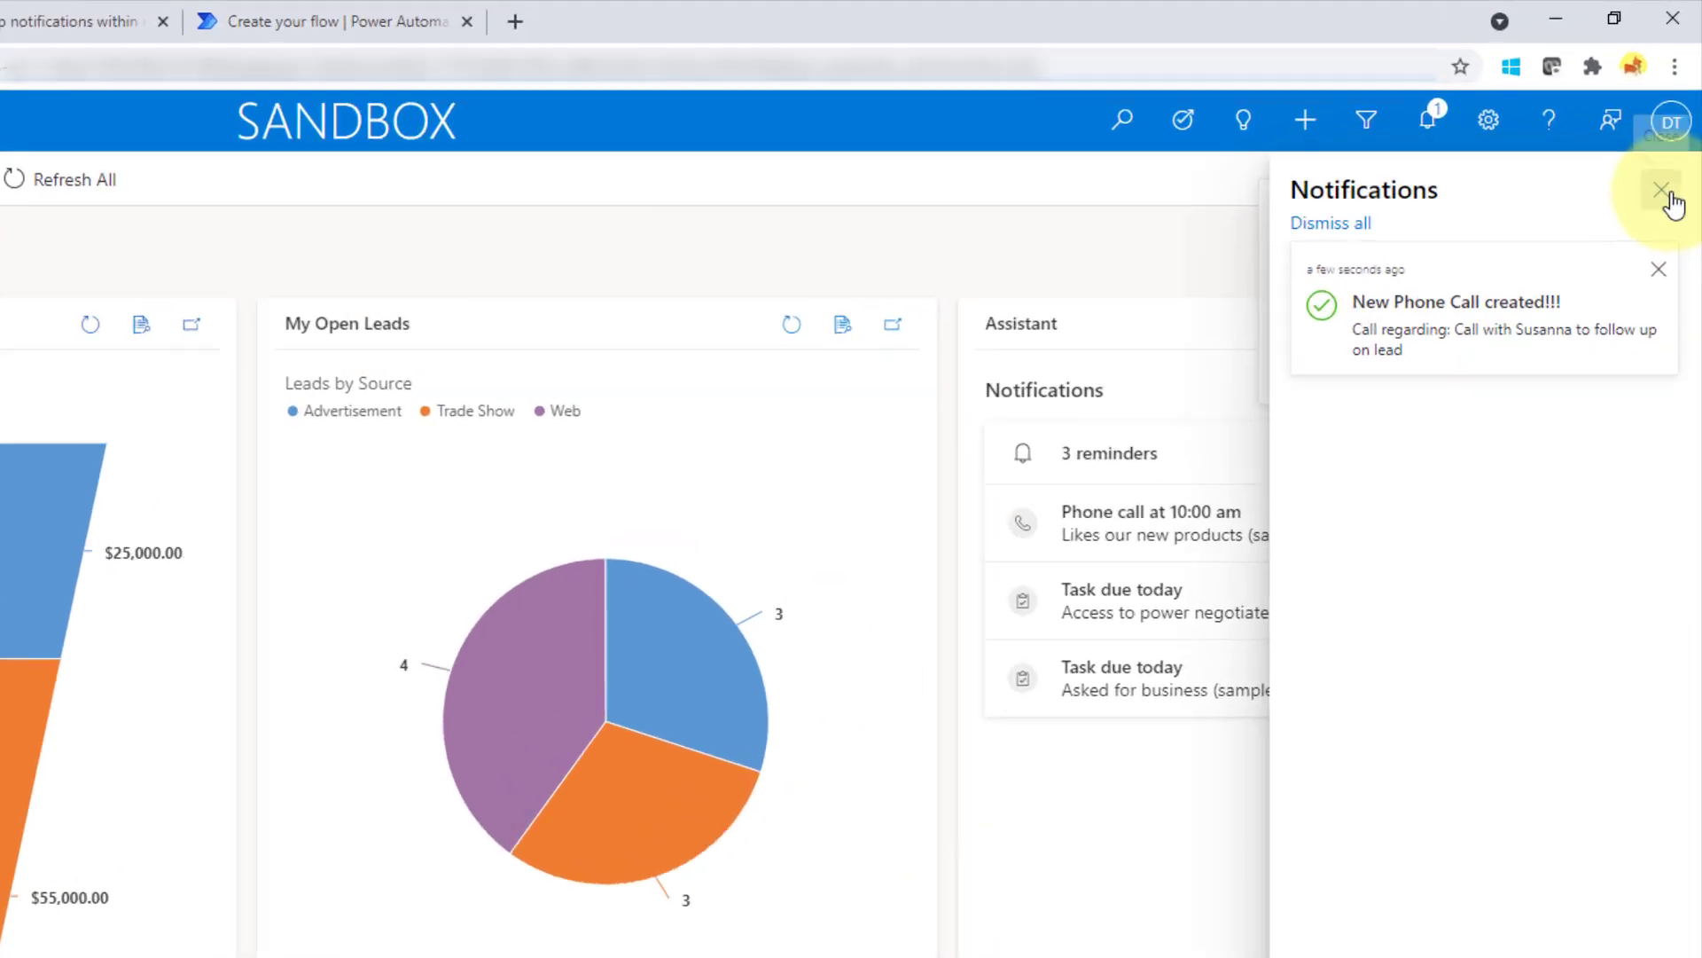
click(1674, 131)
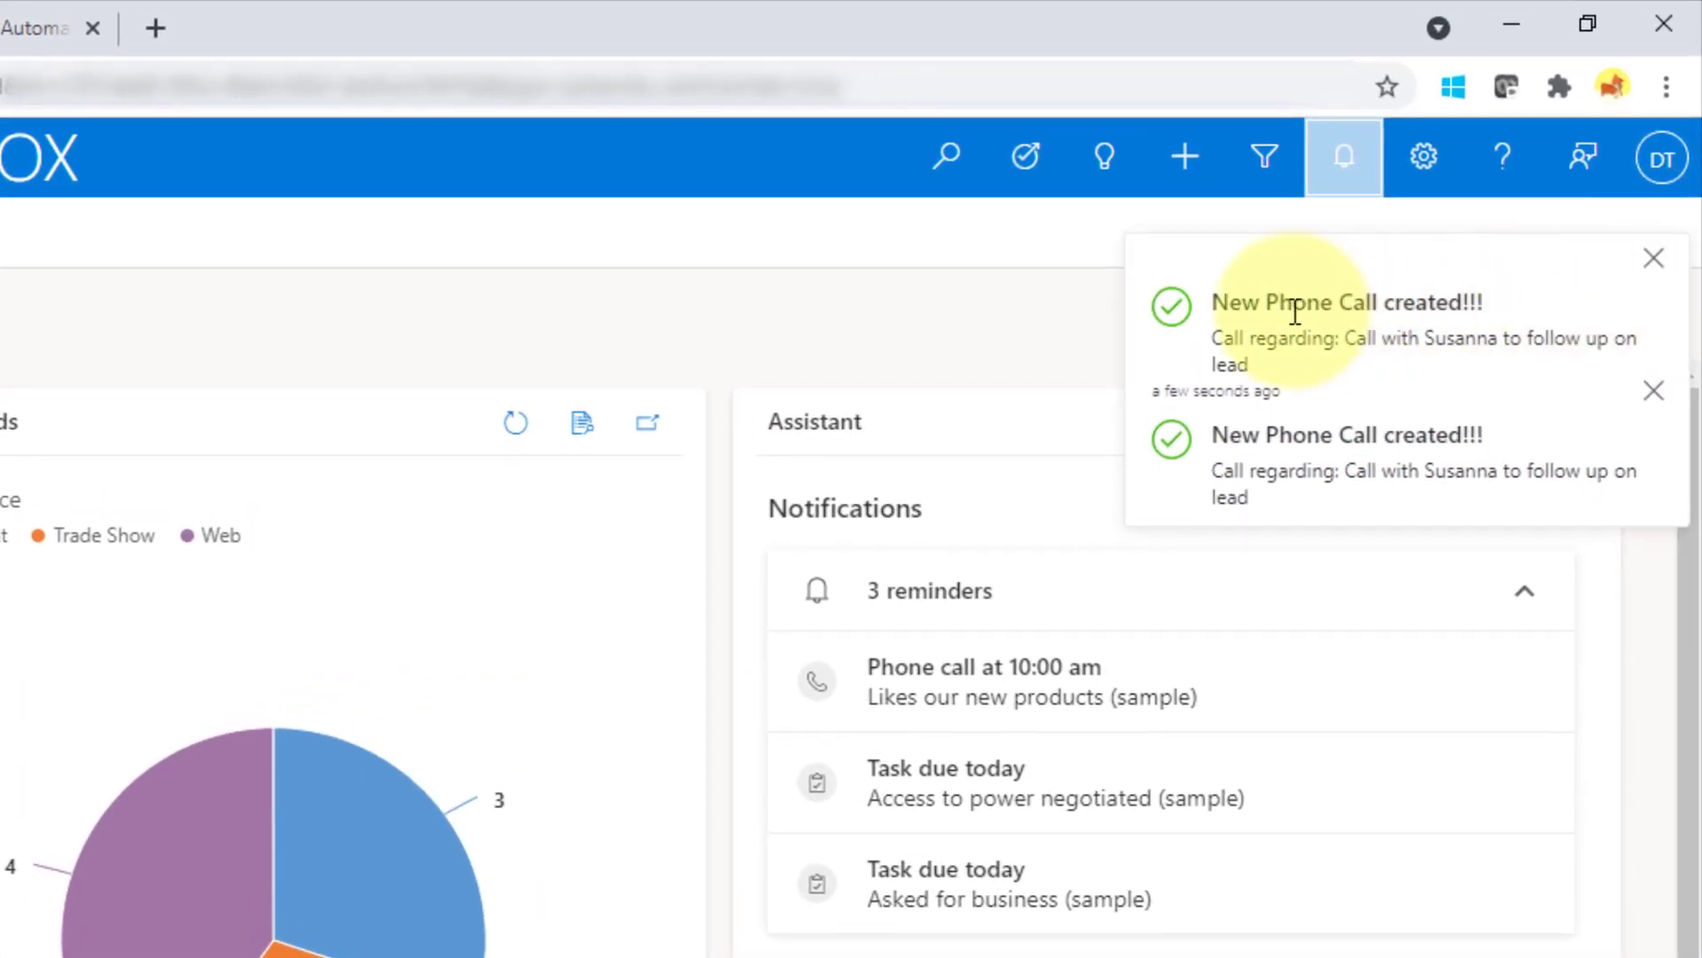
drag(1211, 302, 1483, 300)
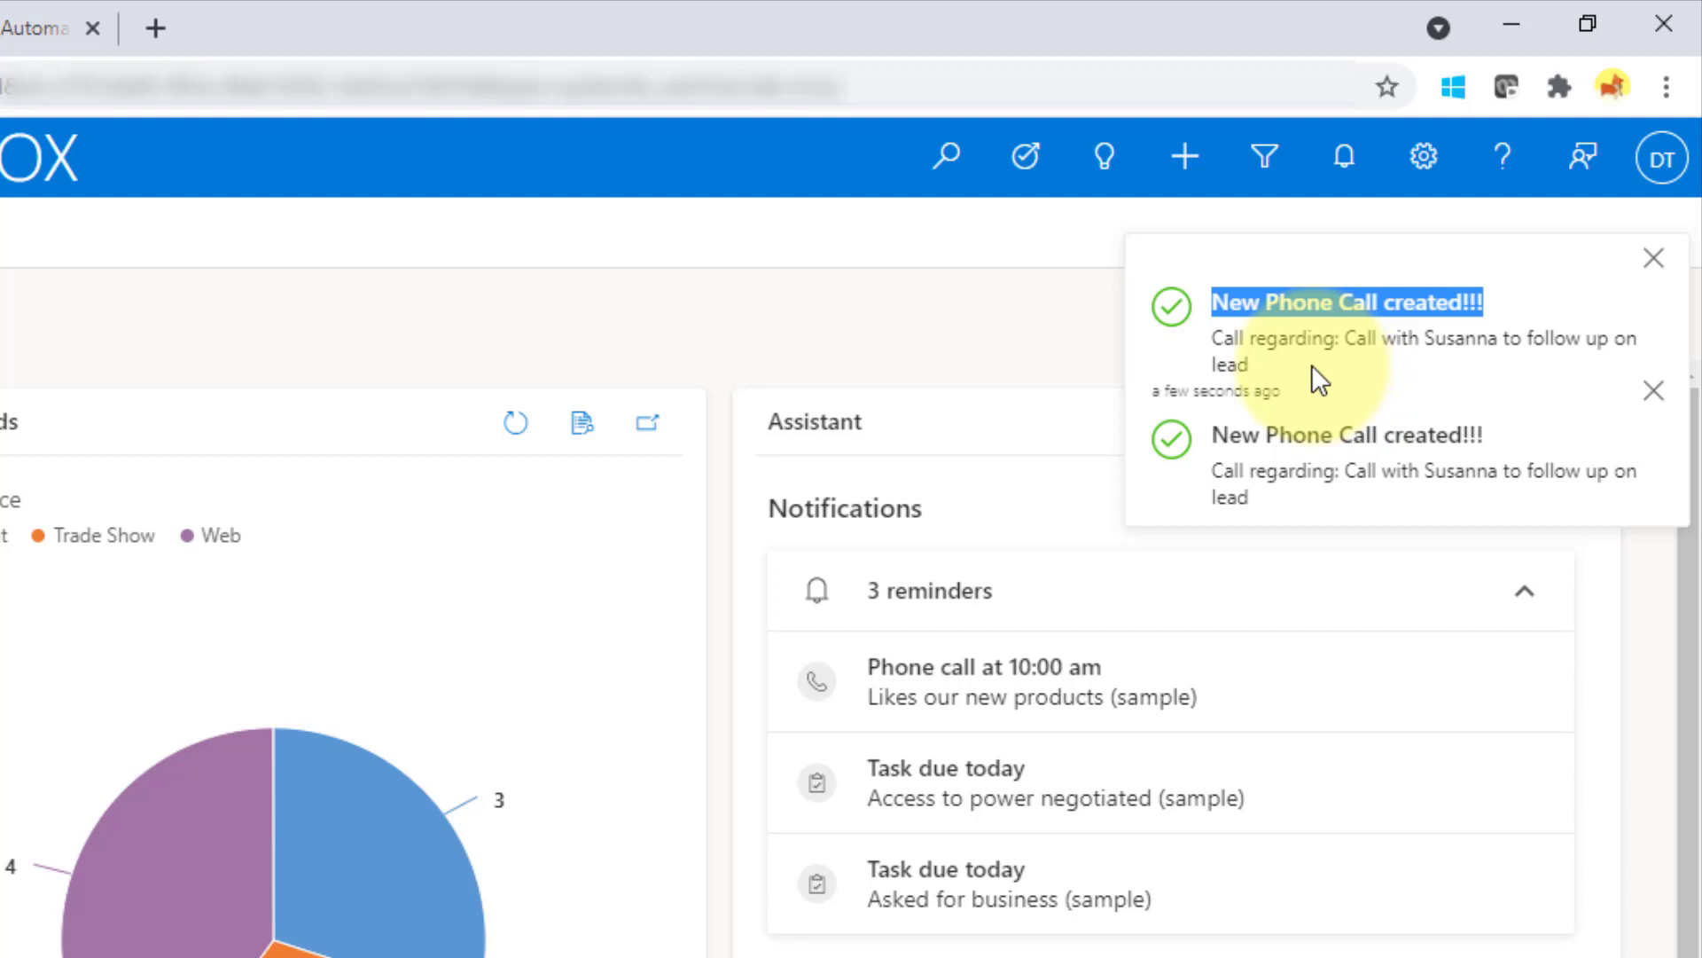
drag(1312, 364, 1219, 341)
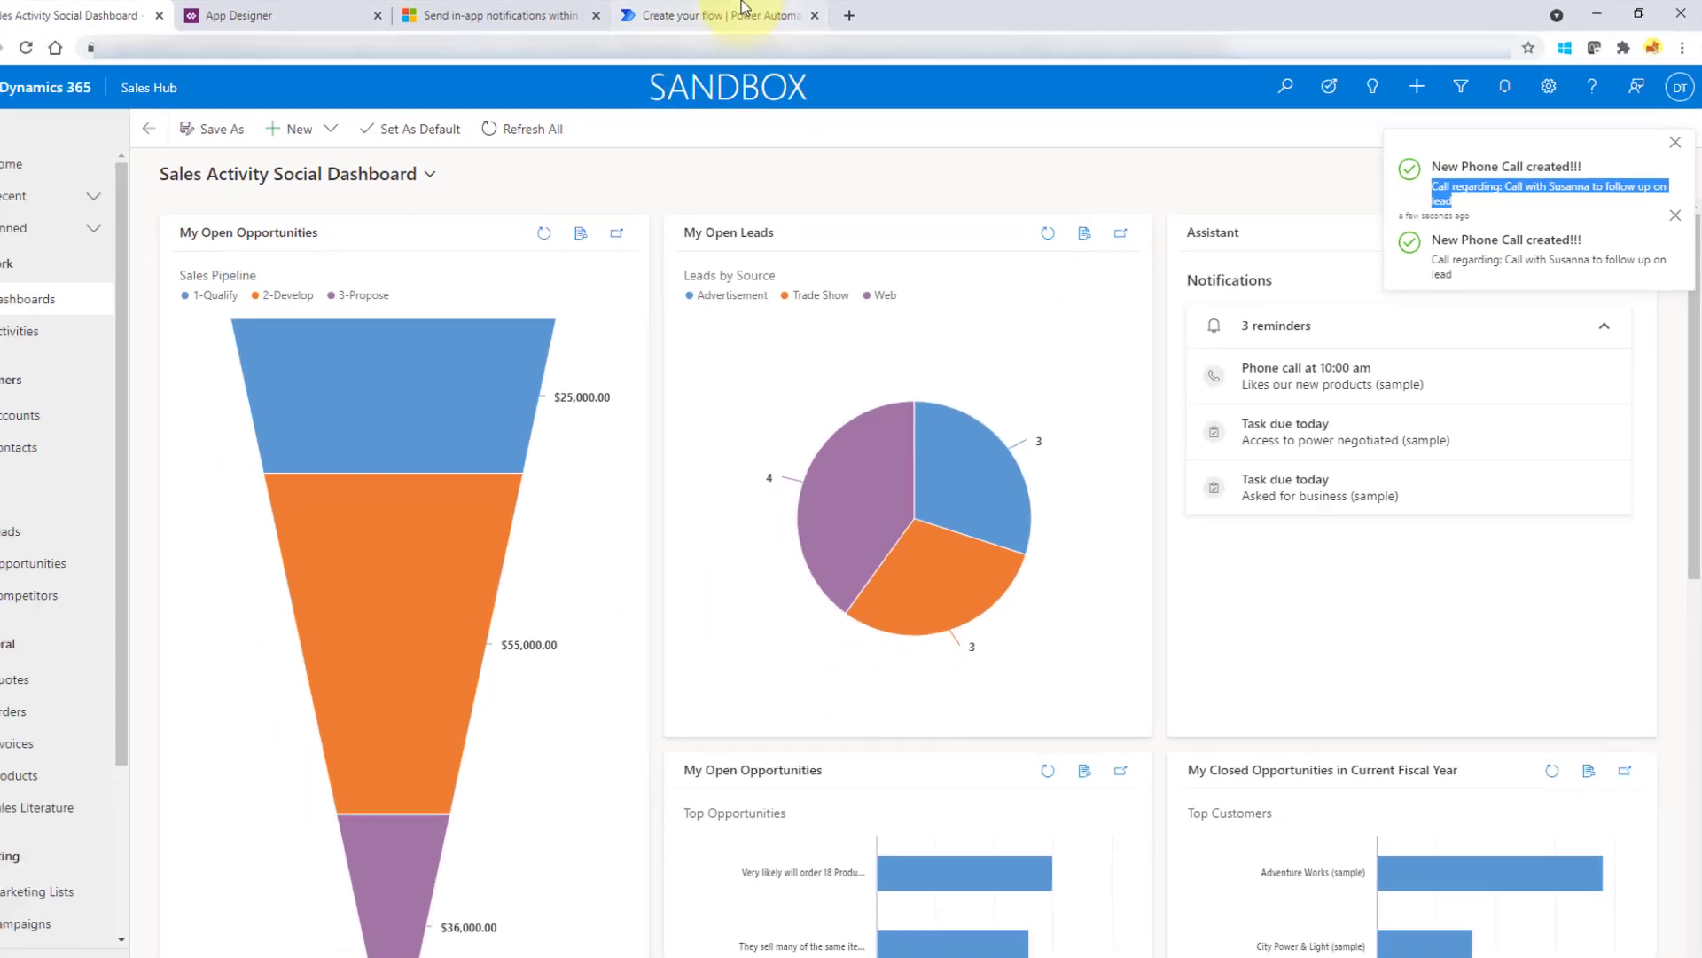
click(749, 15)
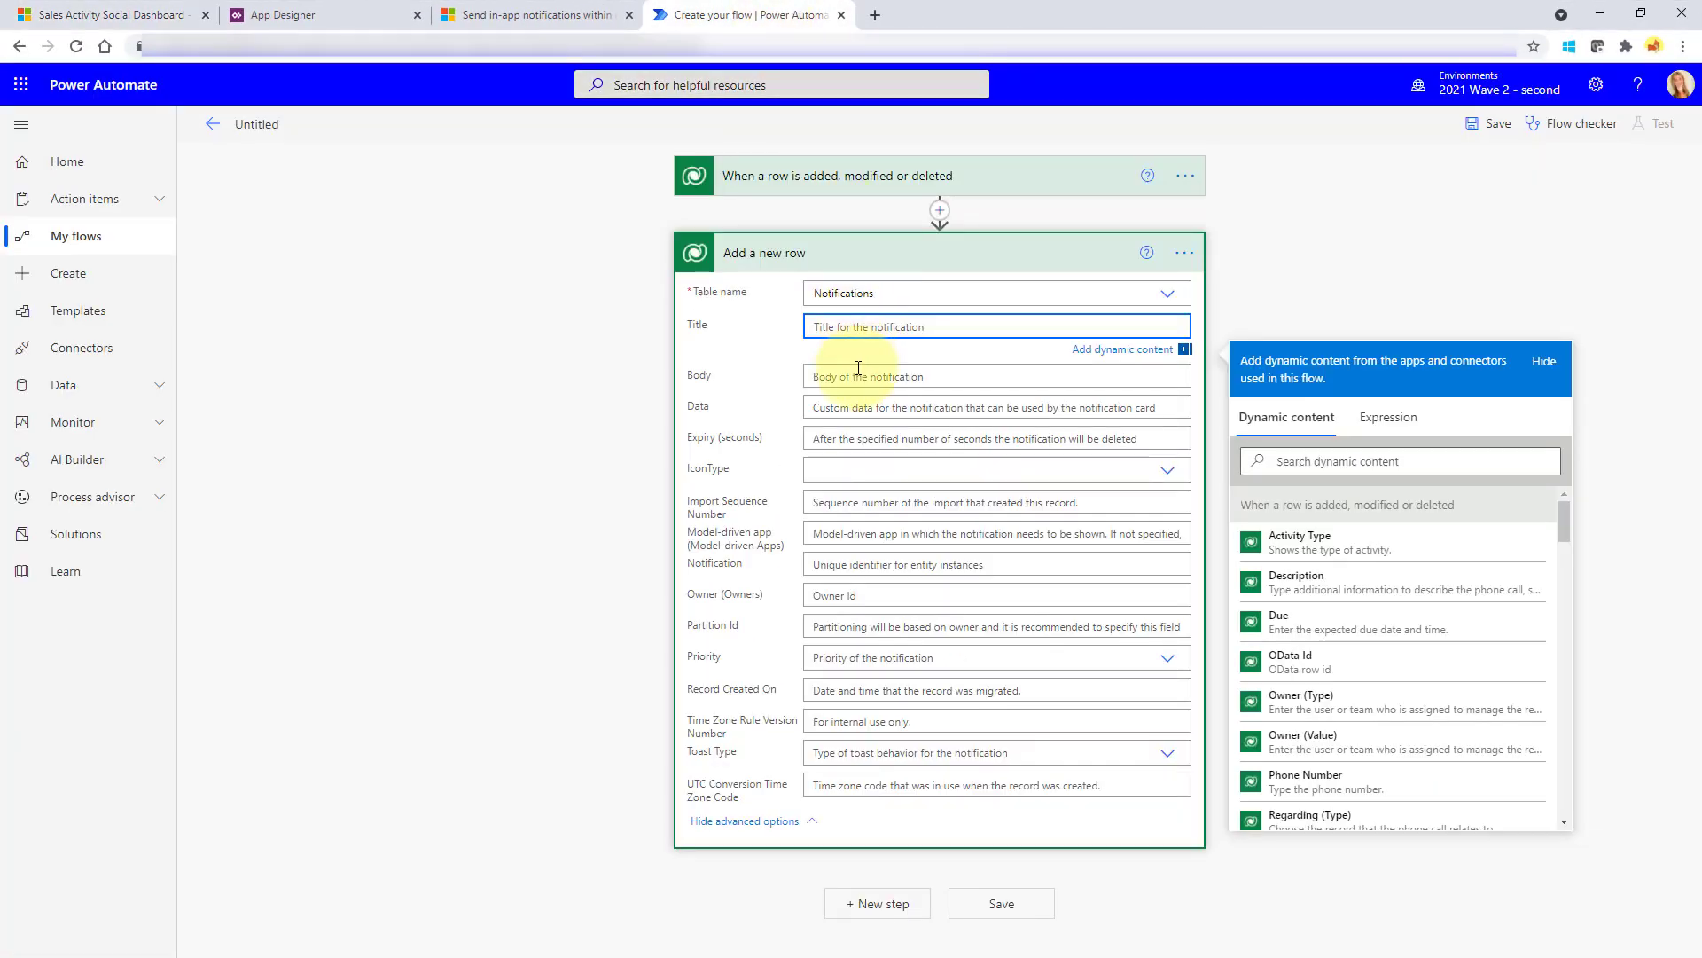
click(117, 16)
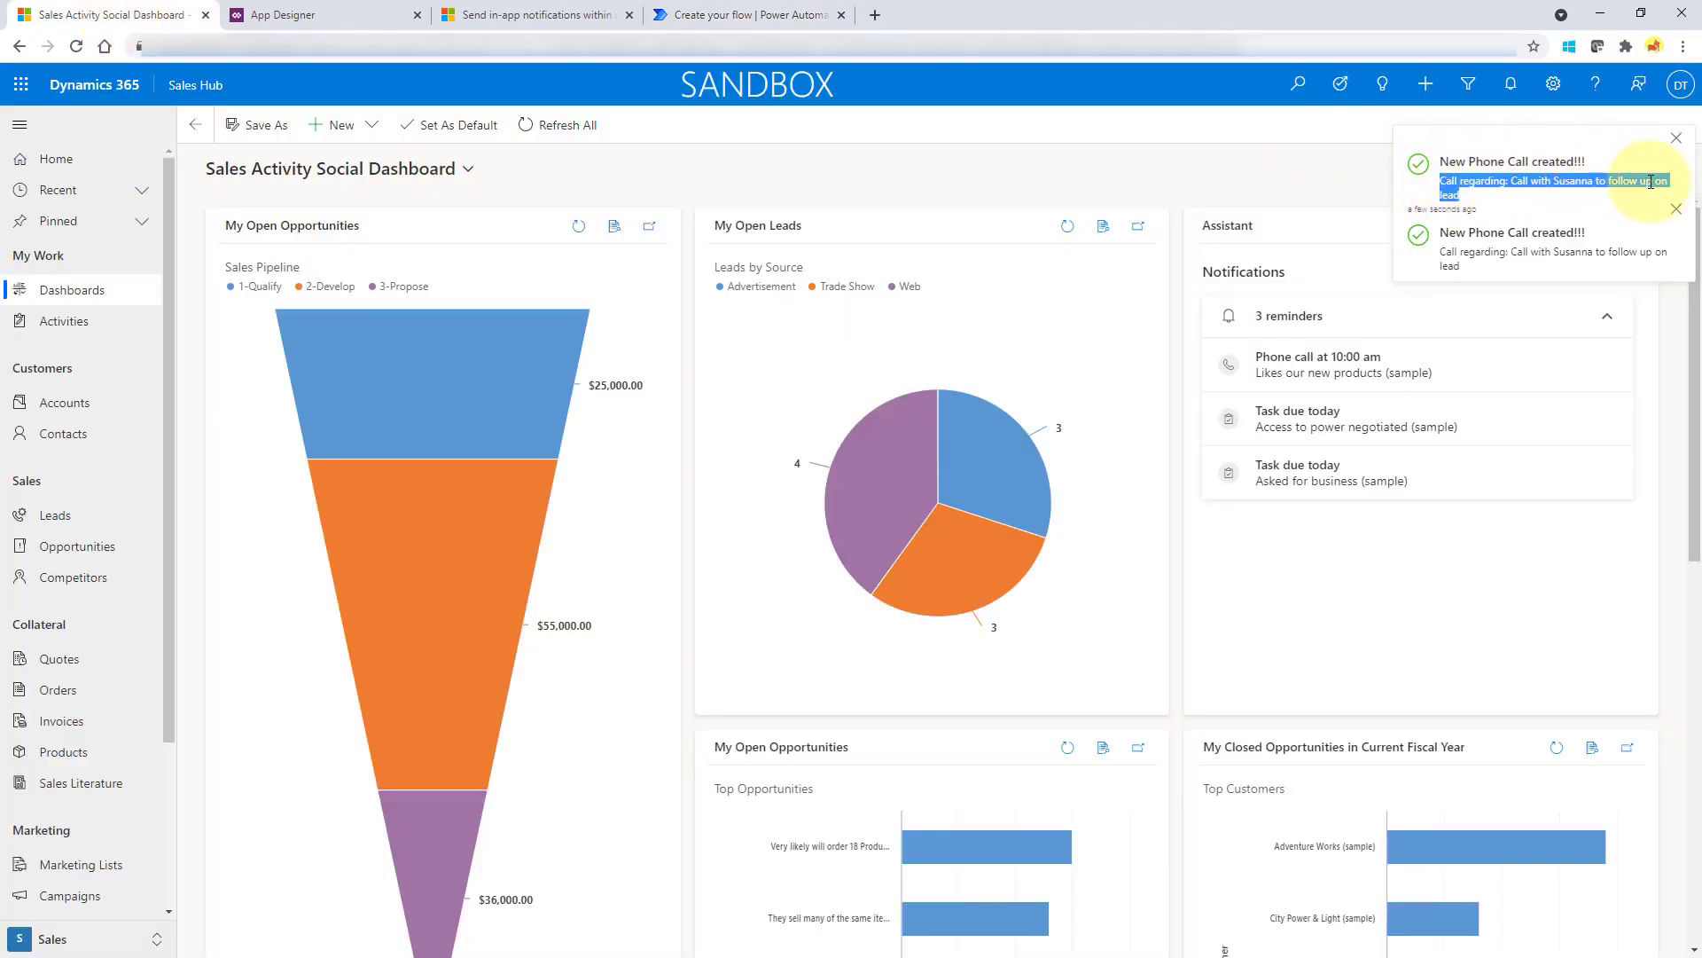
click(754, 15)
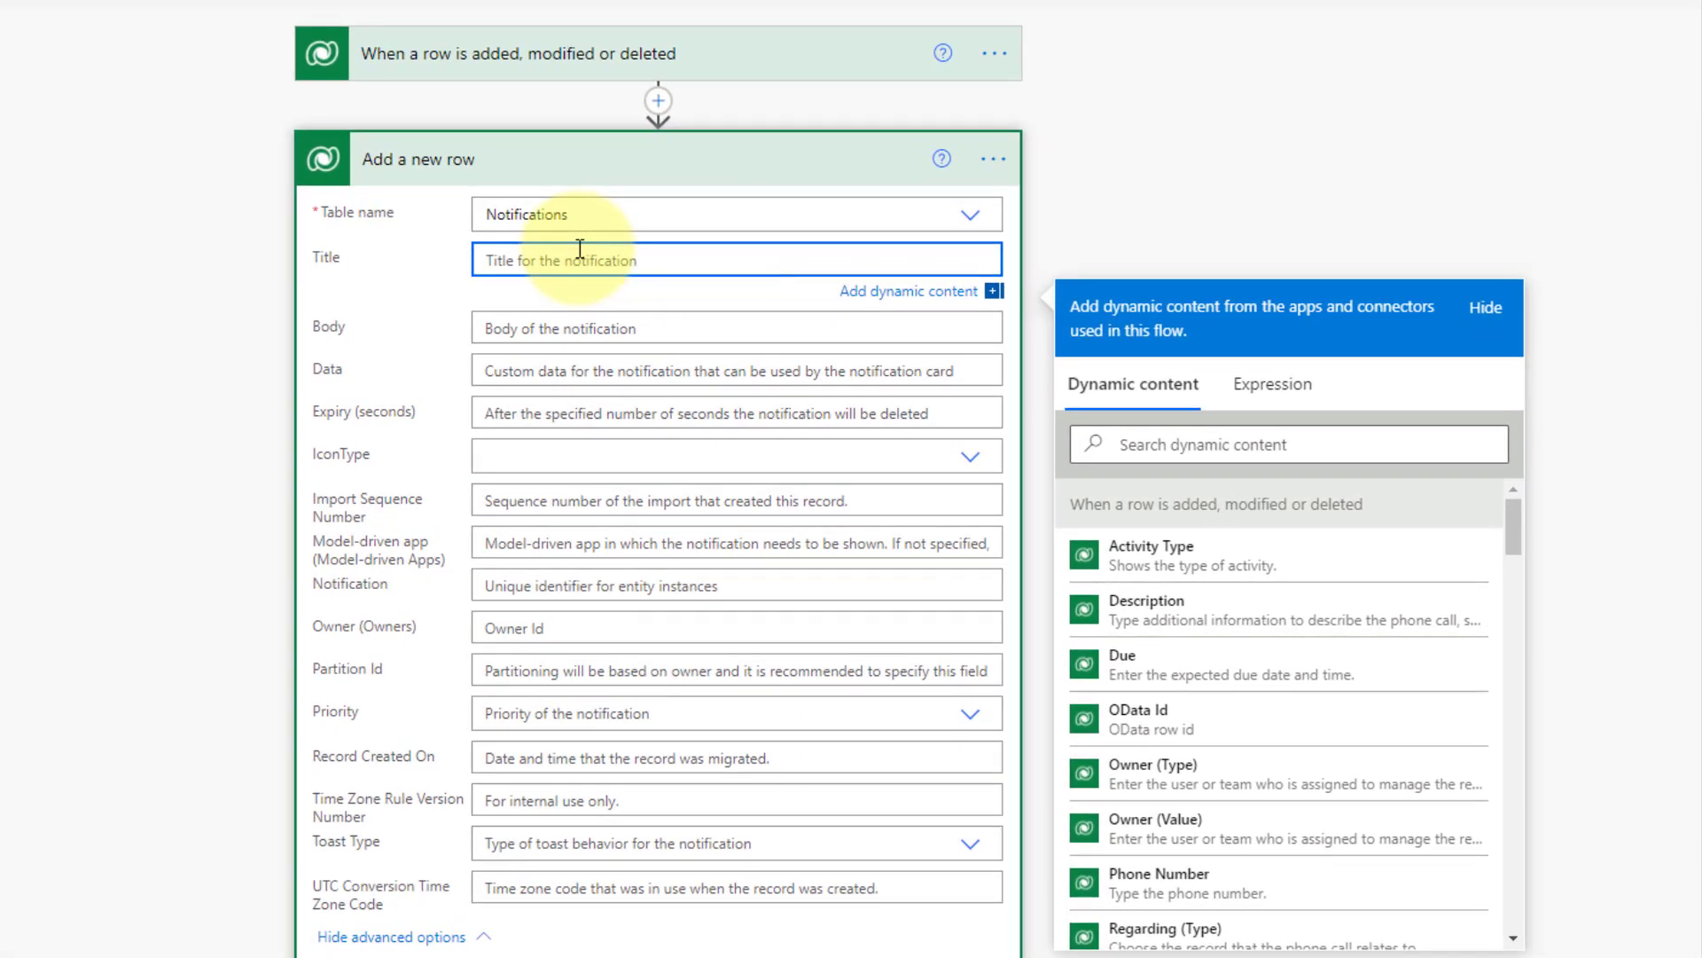
Title the notification 'New Phonecall Created!!!' and check a sample notification's body text in Dynamics 365.
text(New Phonecall Created!!!)
key(Tab)
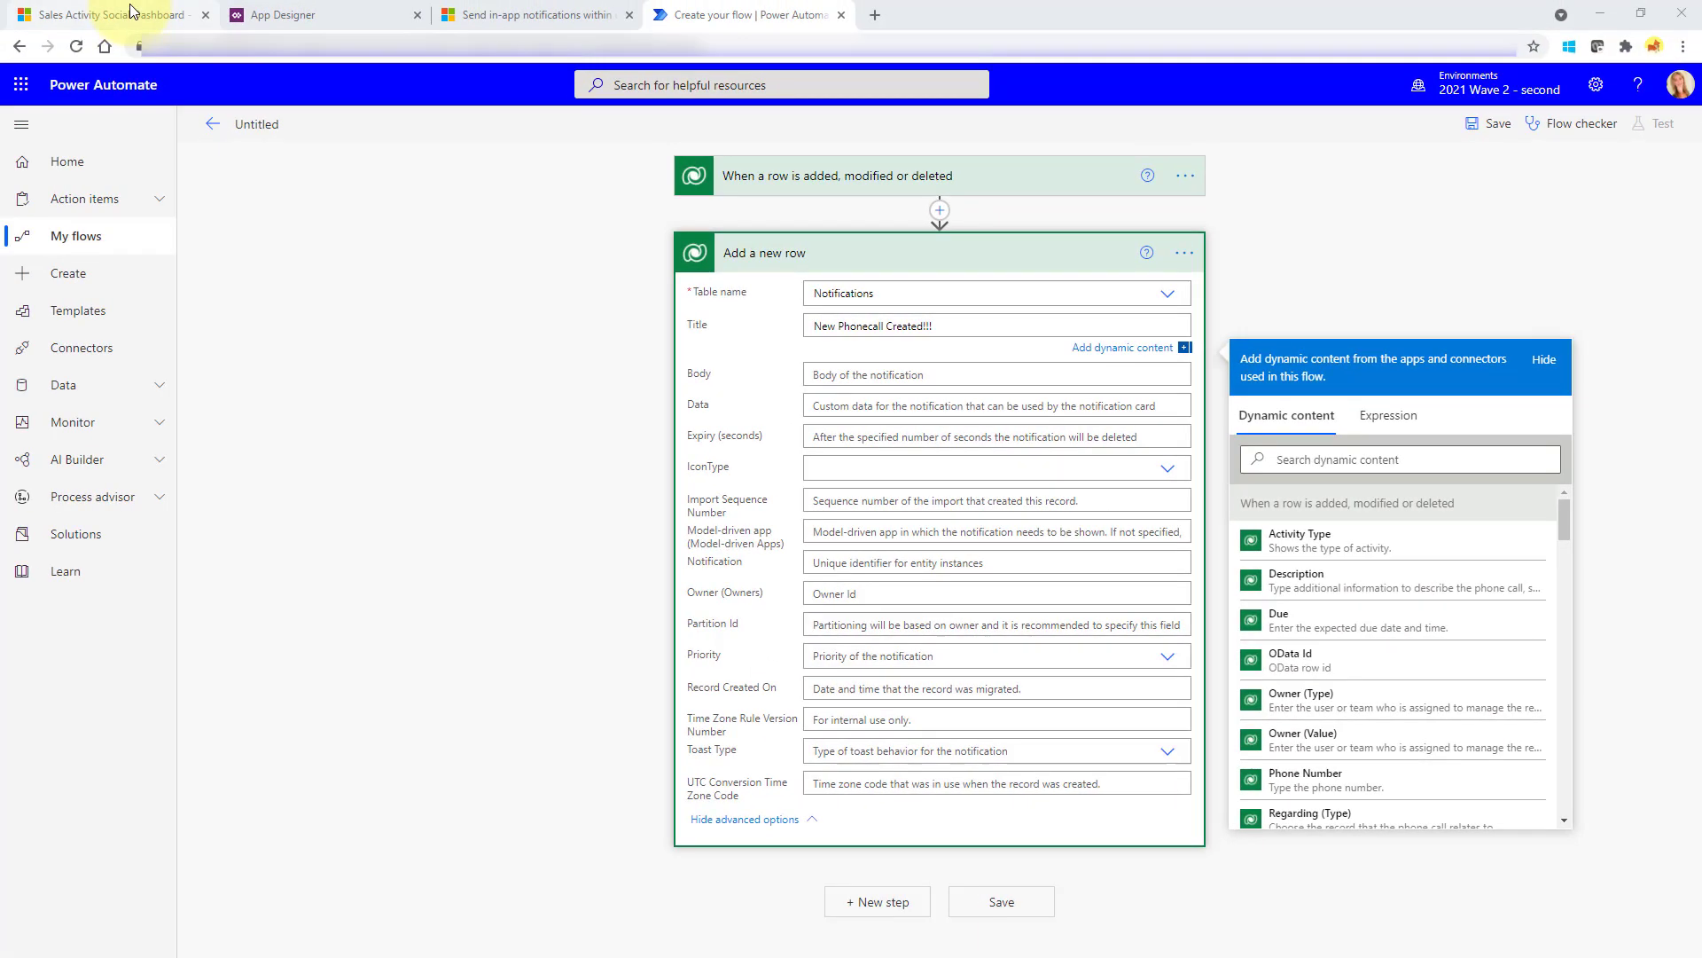
click(131, 11)
click(1509, 83)
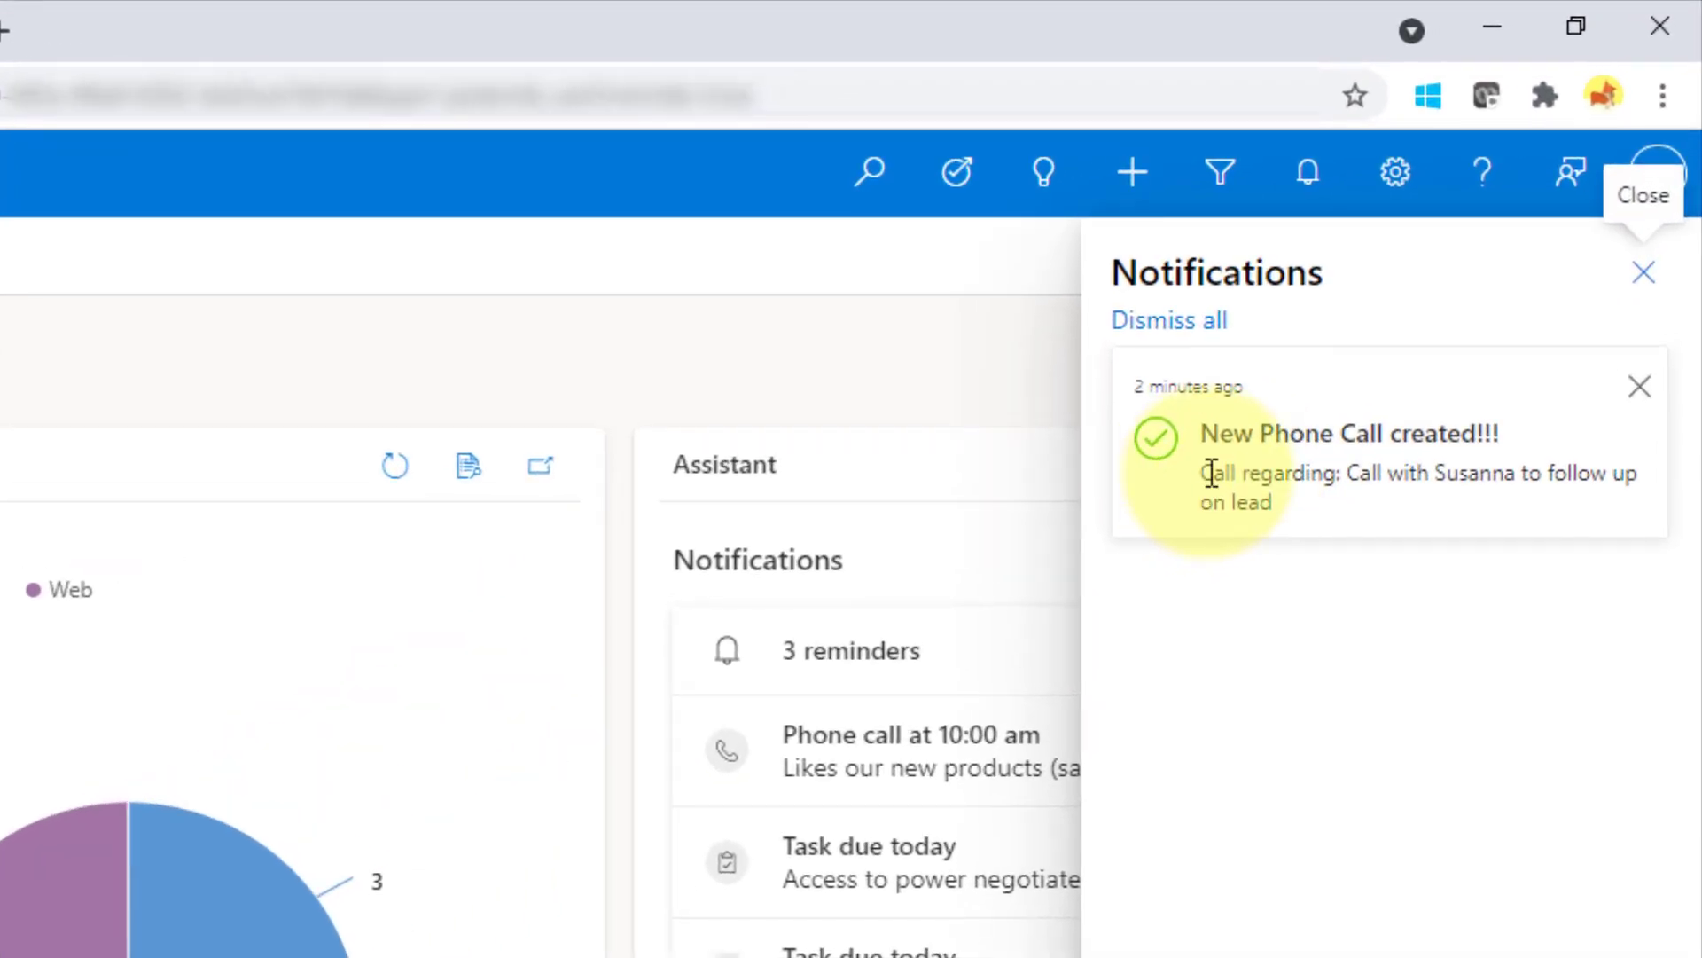
drag(1212, 472, 1319, 513)
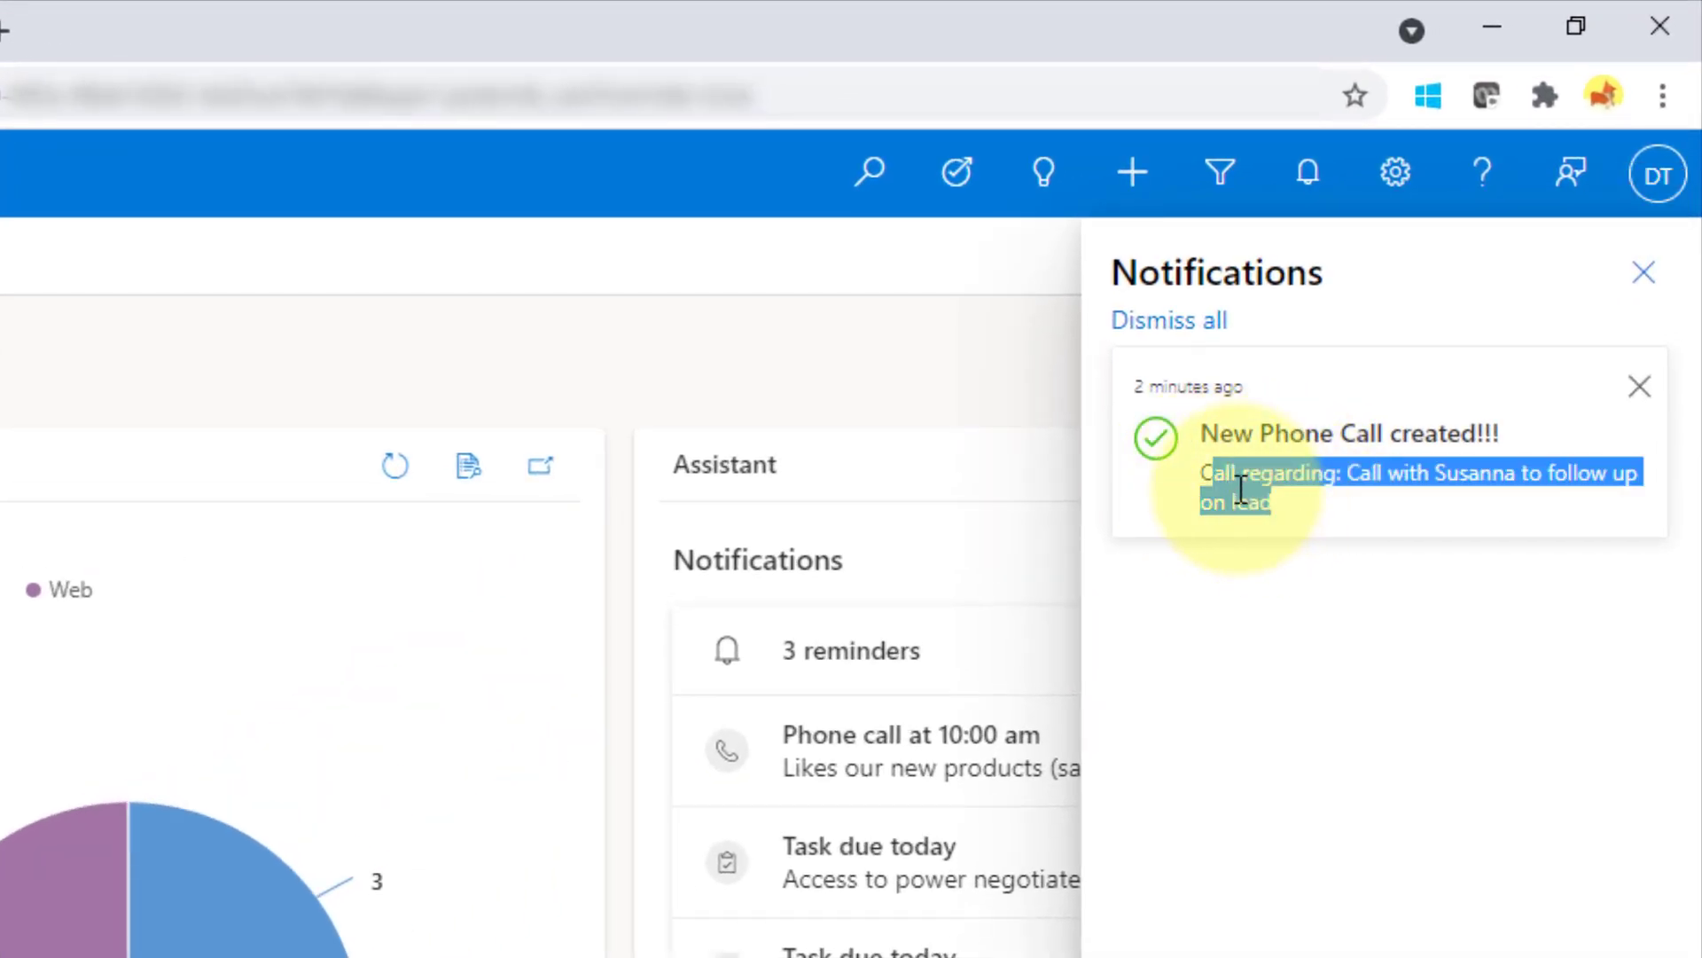
drag(1206, 472, 1297, 507)
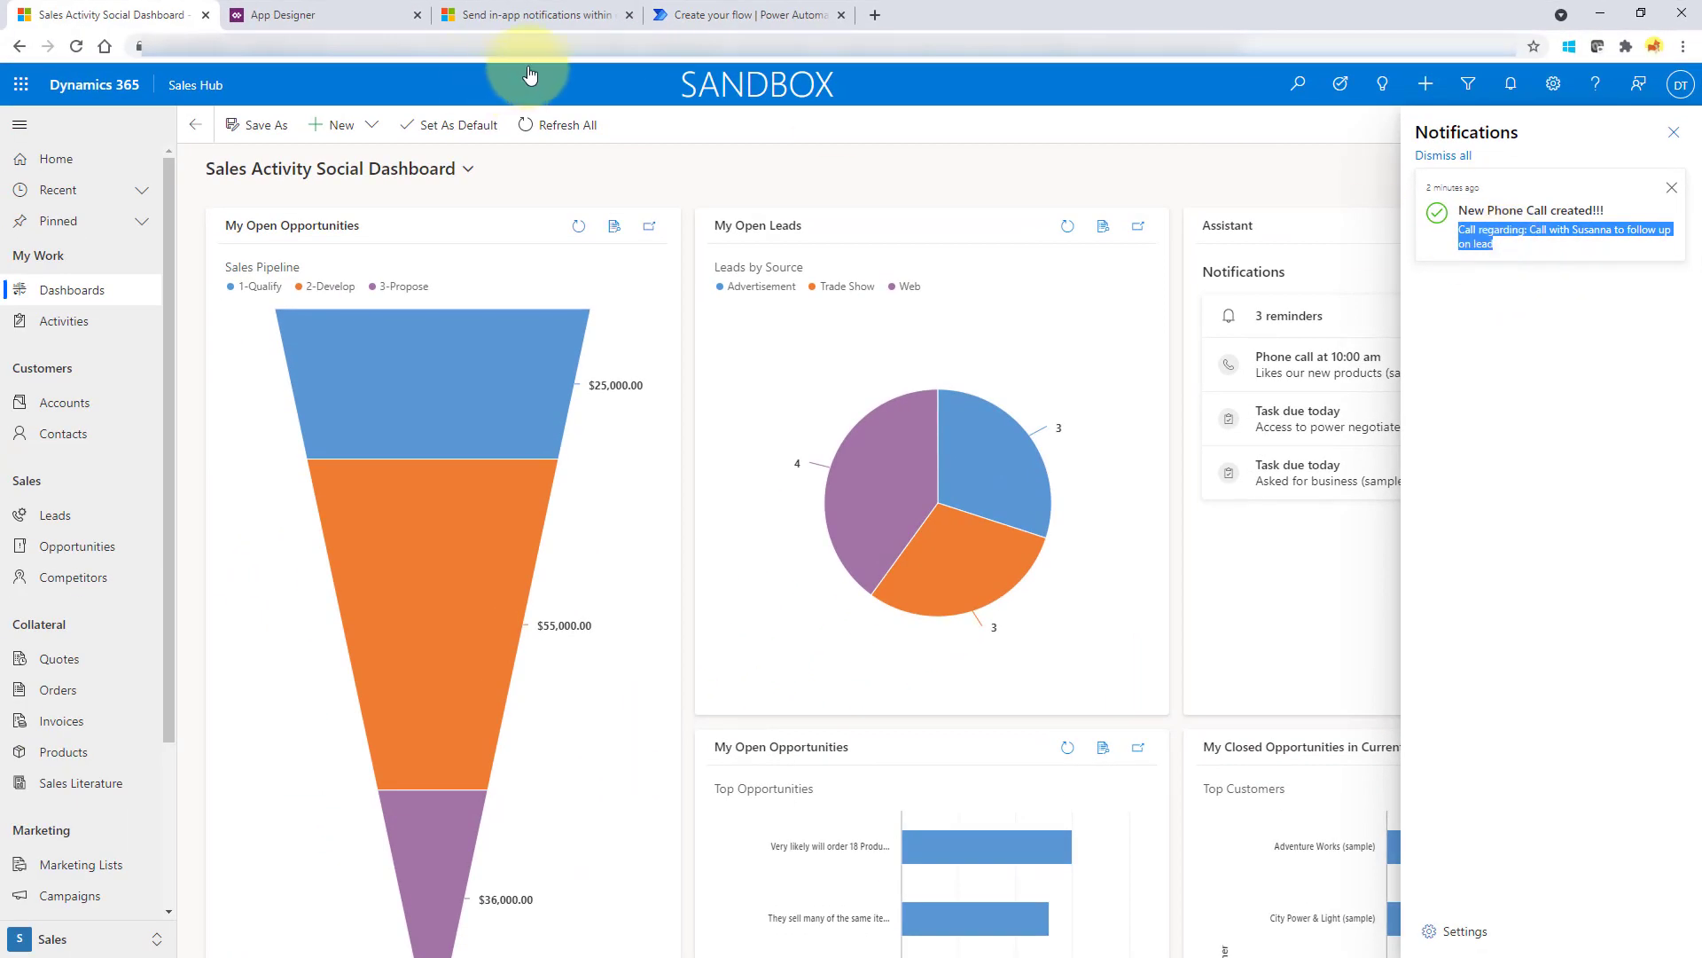
click(741, 16)
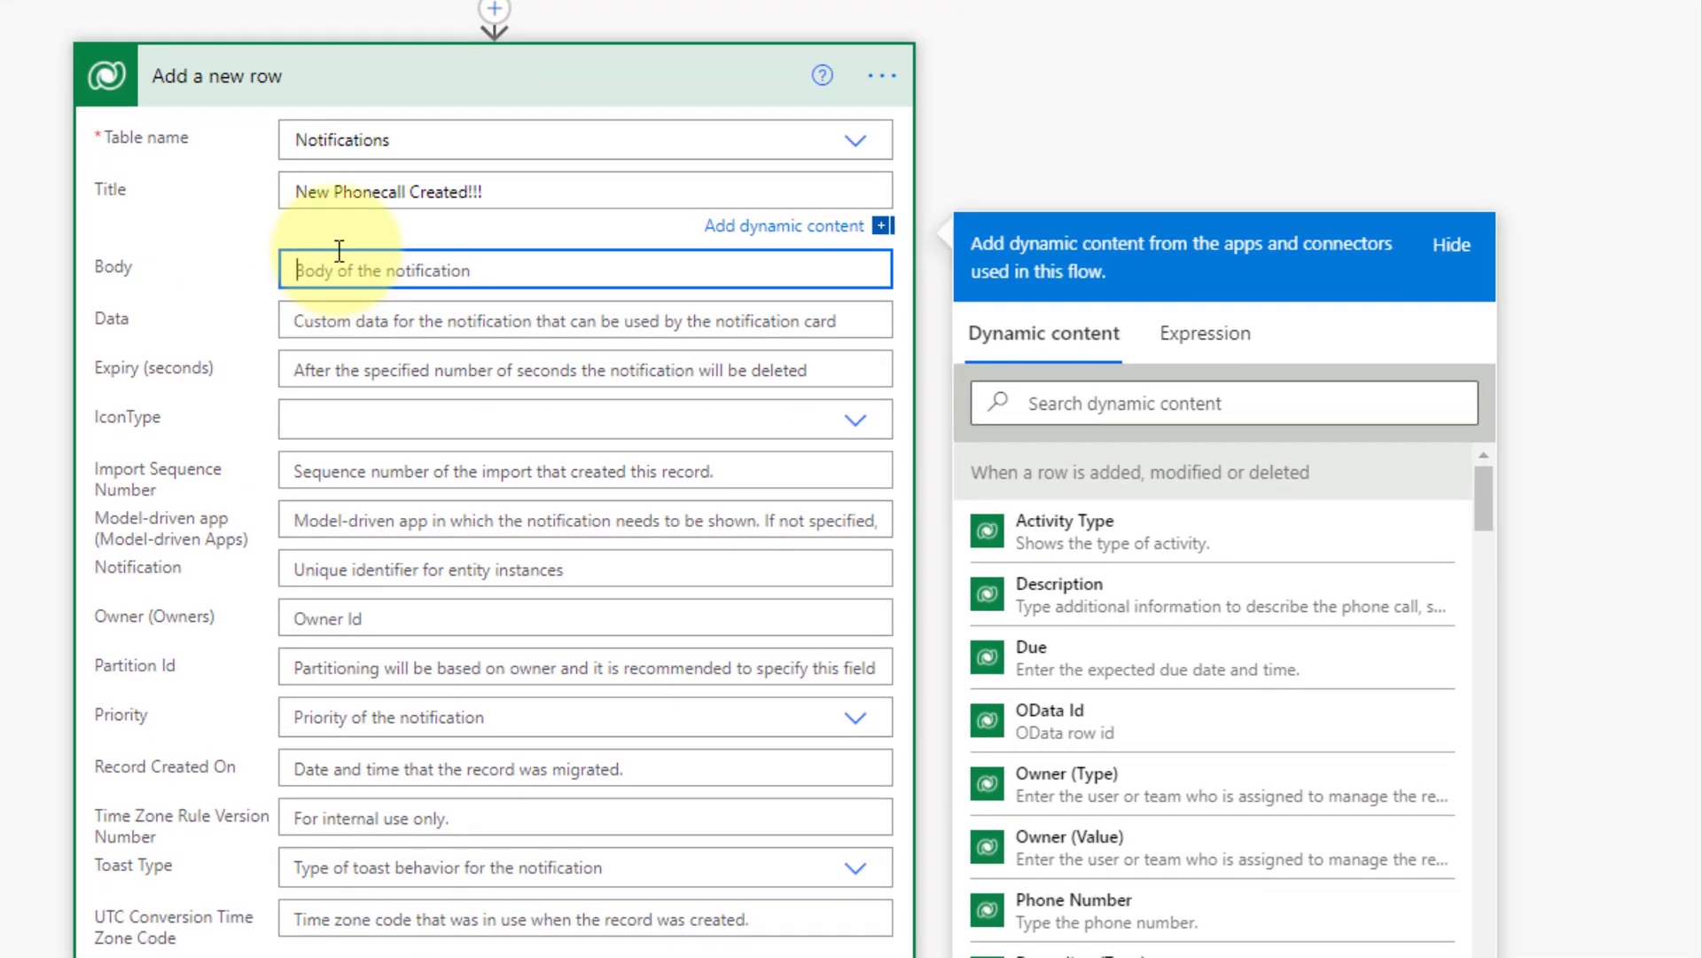
Fill the Body with 'Call Regarding' followed by the phone call's Subject dynamic content.
click(837, 378)
text(Call Re)
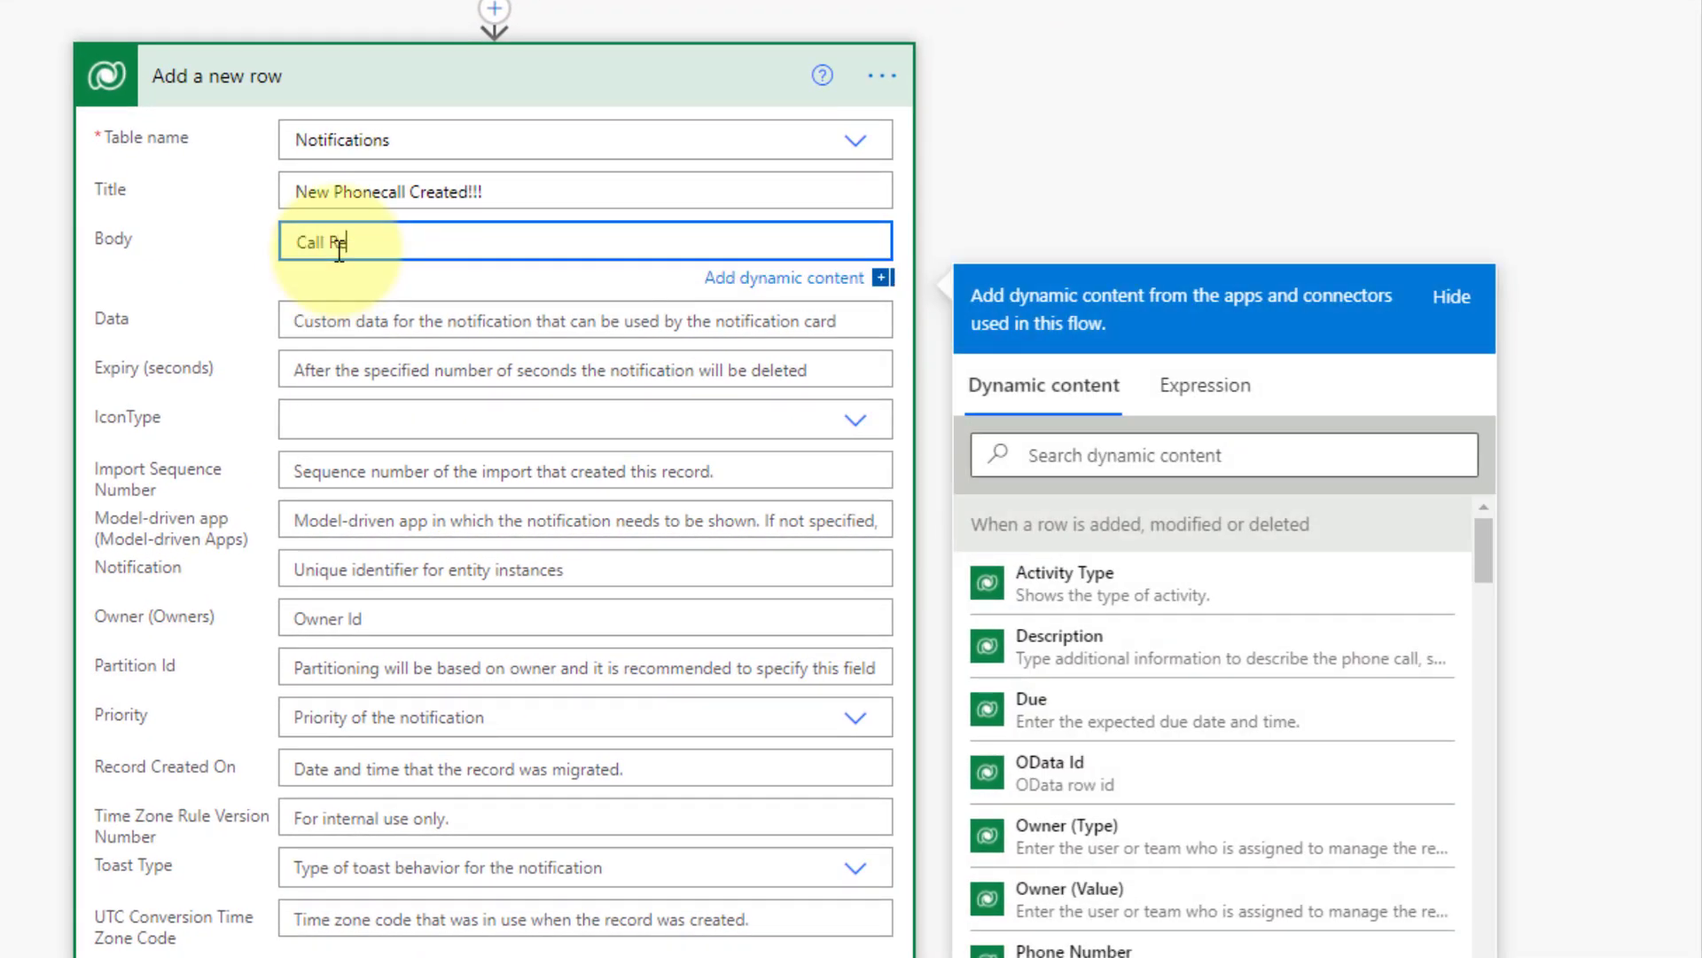
text(garding:)
click(1077, 450)
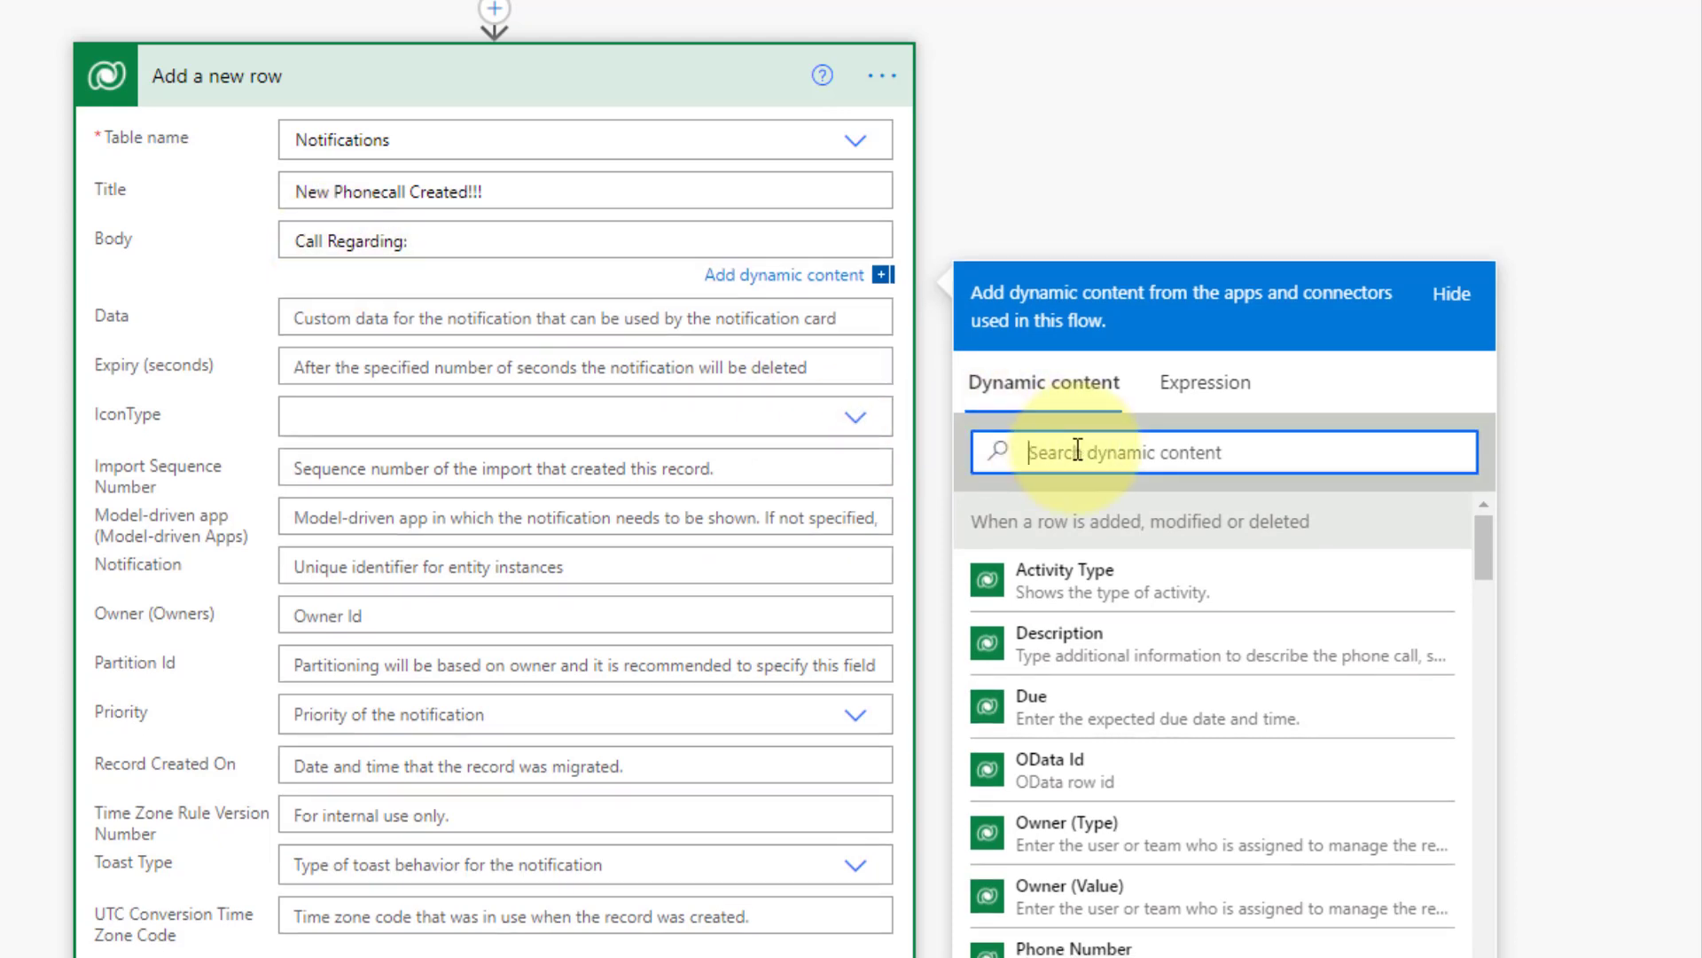
text(subjec)
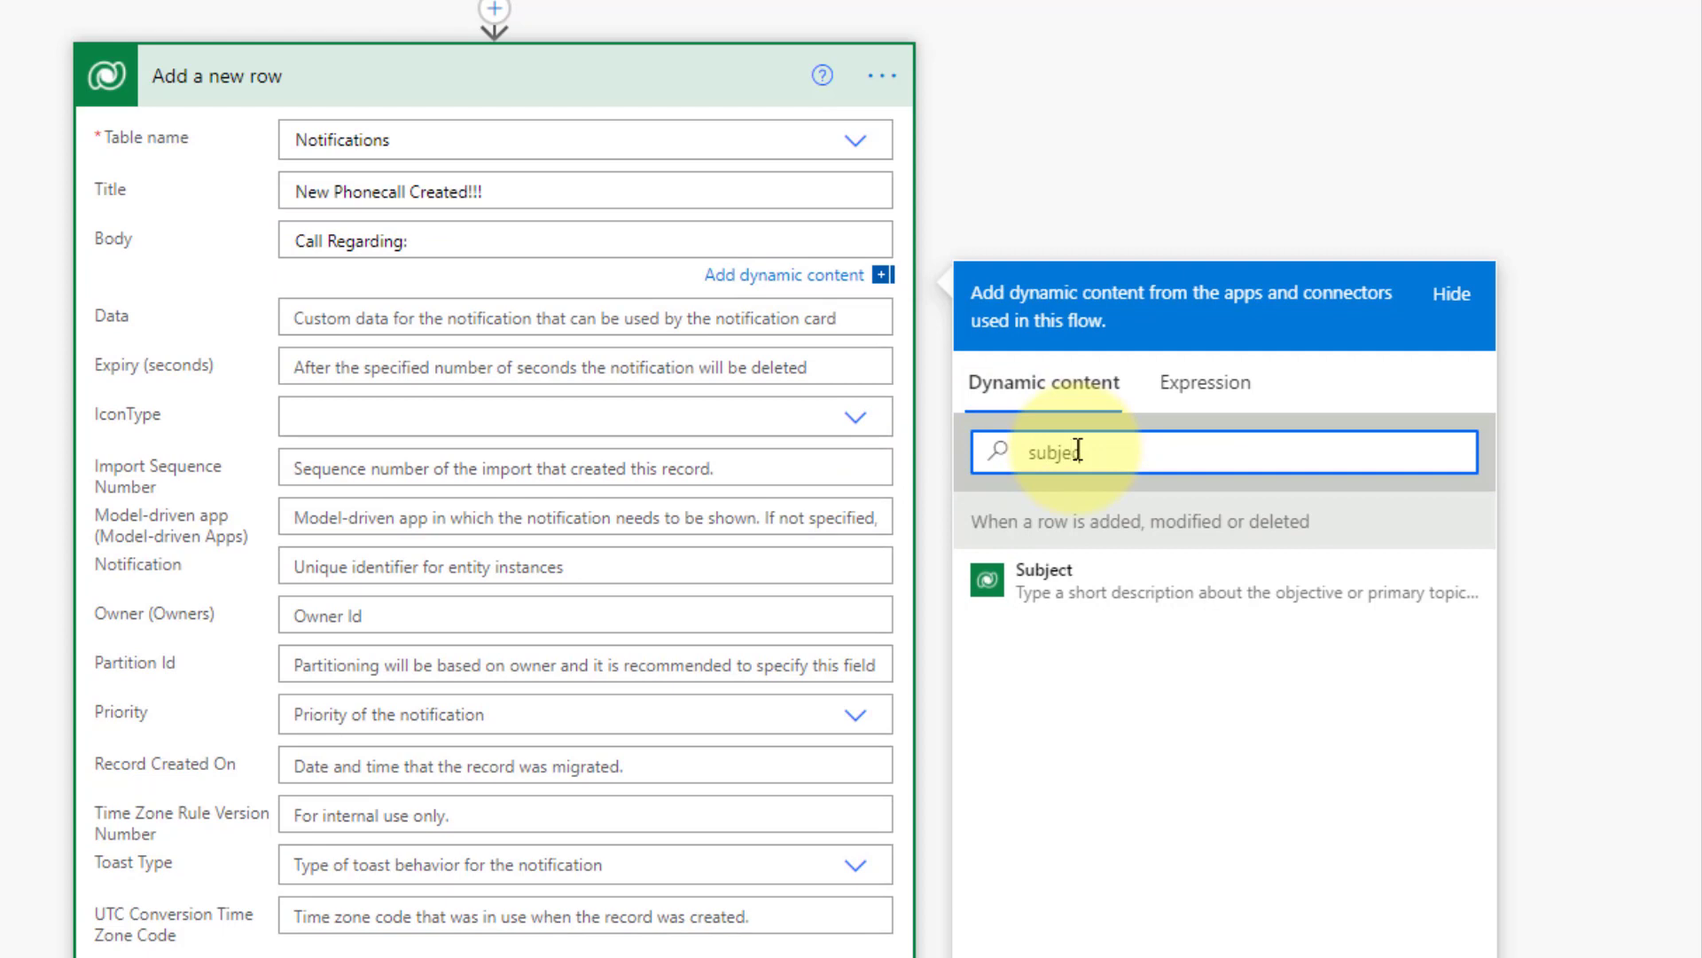
click(1064, 587)
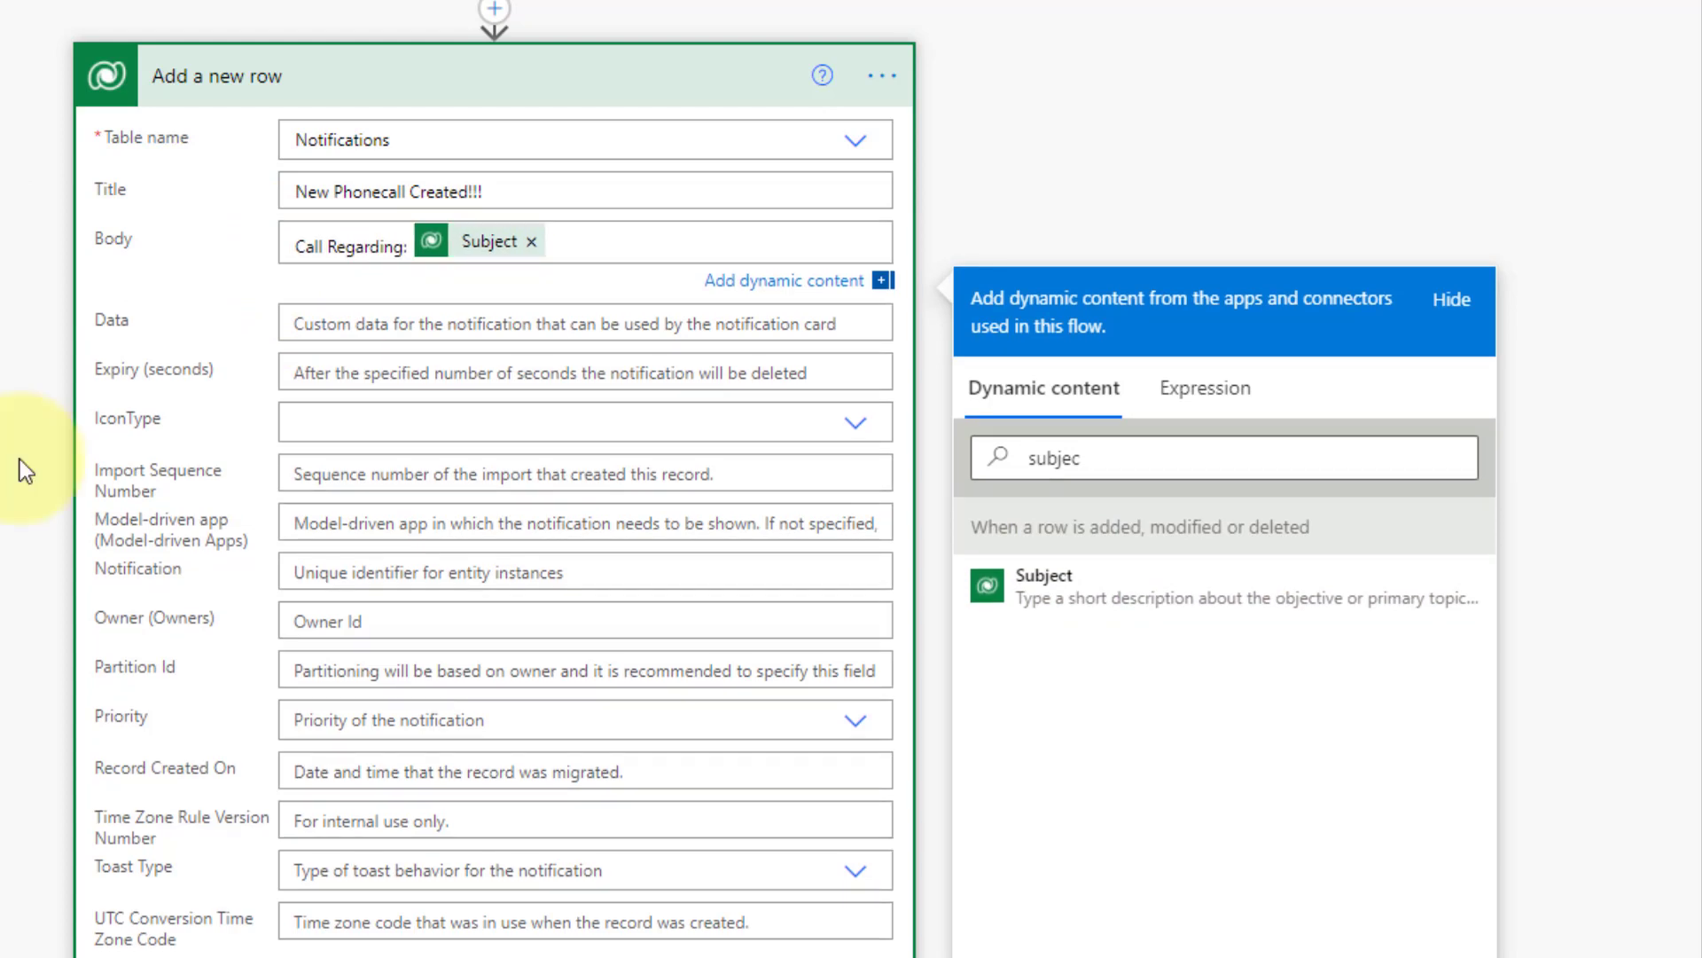
click(317, 332)
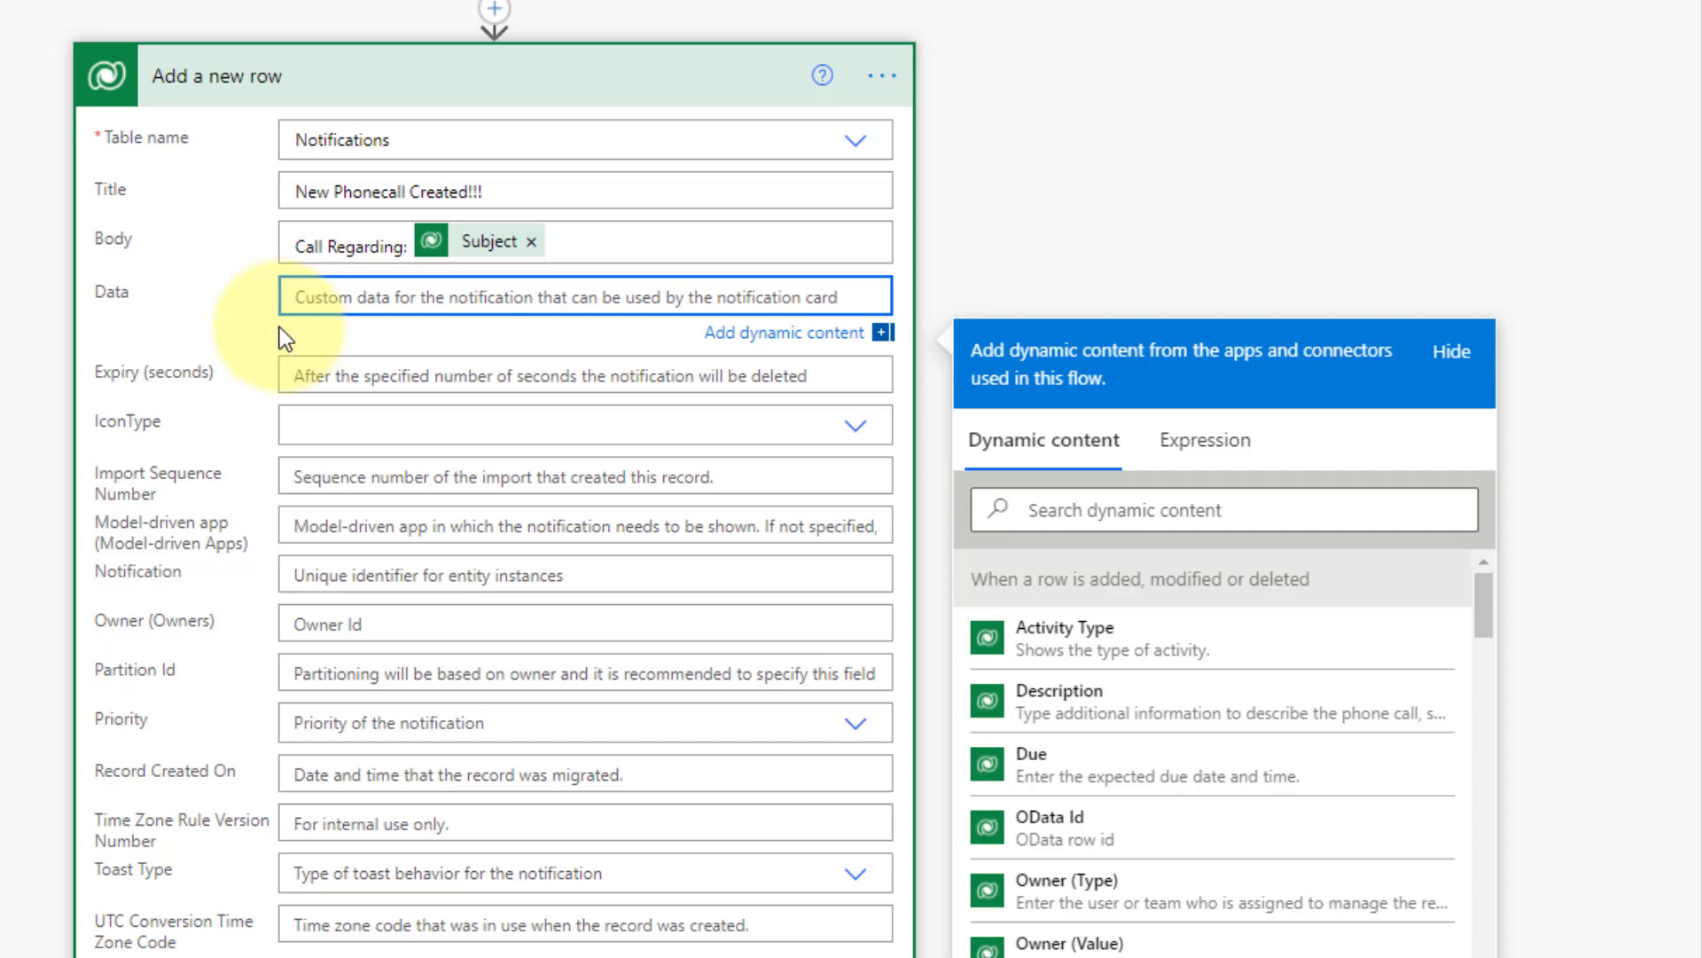
Set Expiry (seconds) to 1200 and change the IconType from Custom to Success.
click(324, 379)
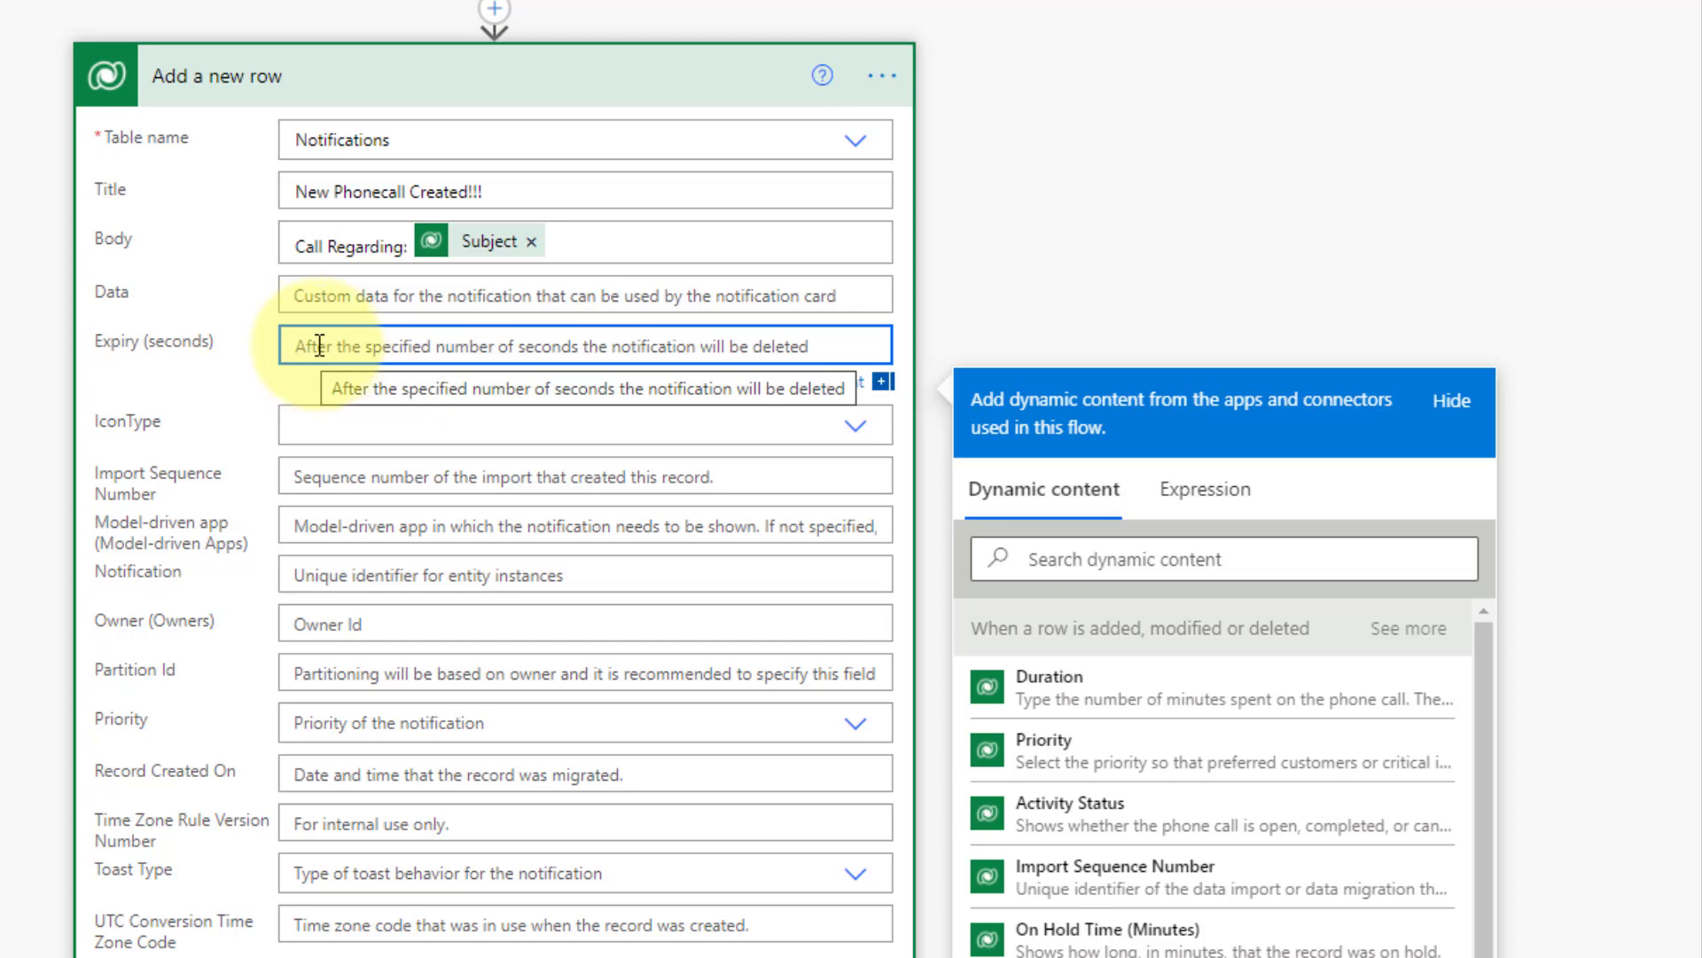
text(1200)
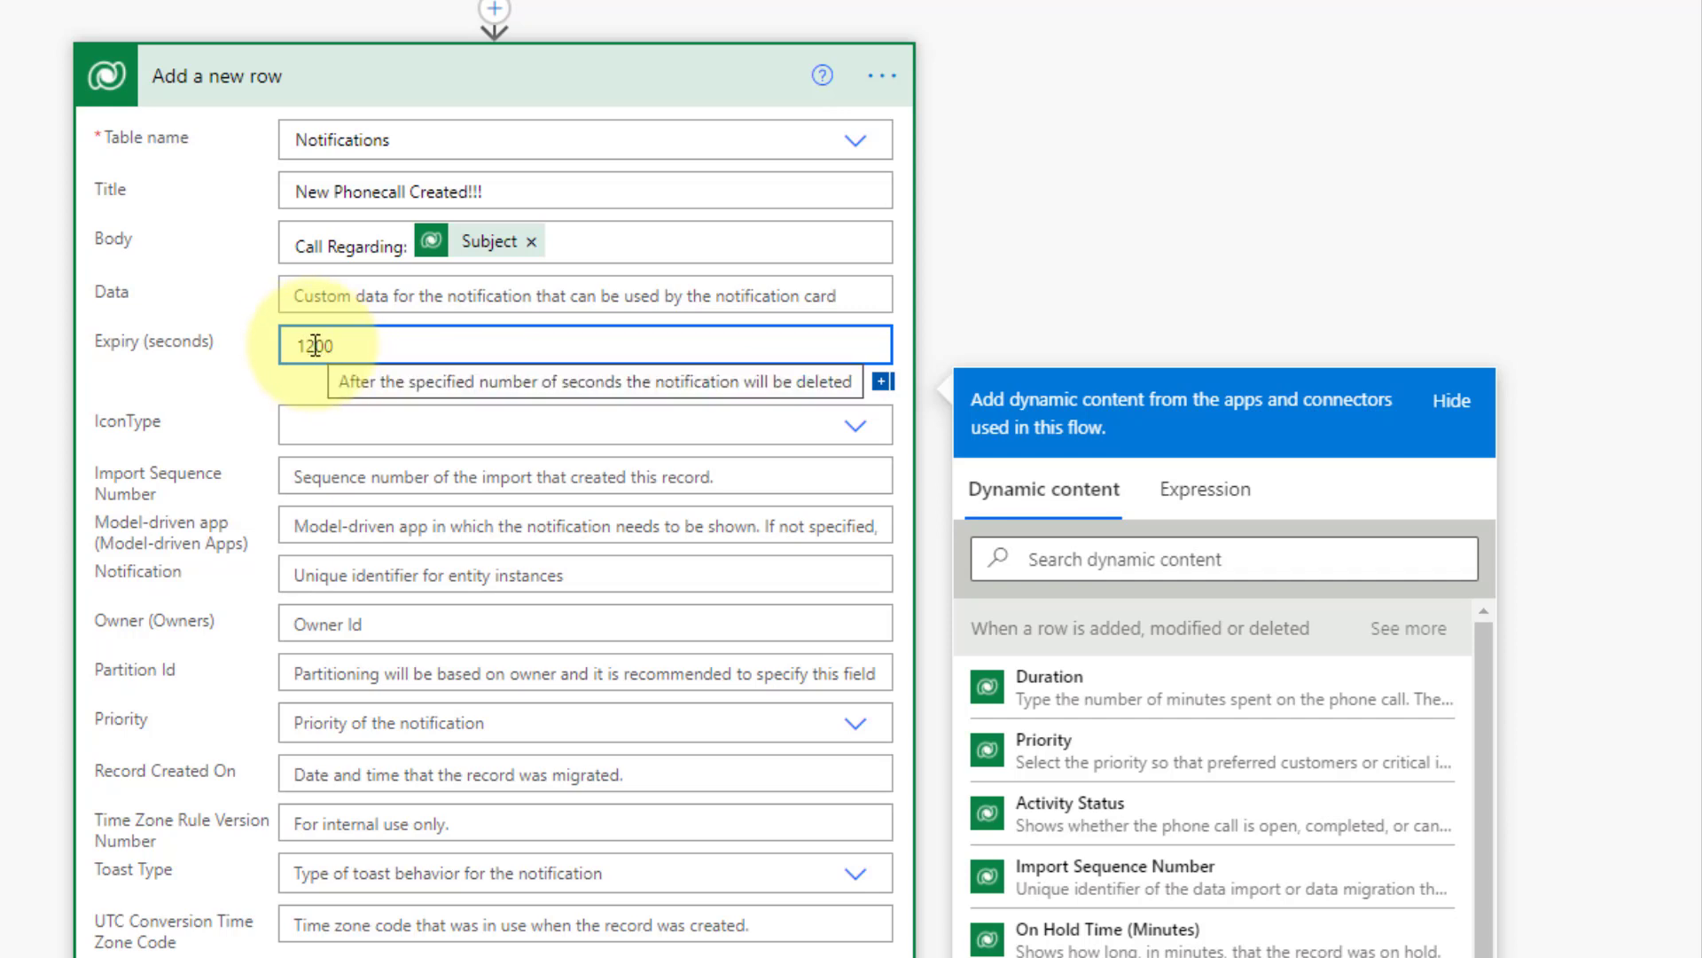
click(327, 427)
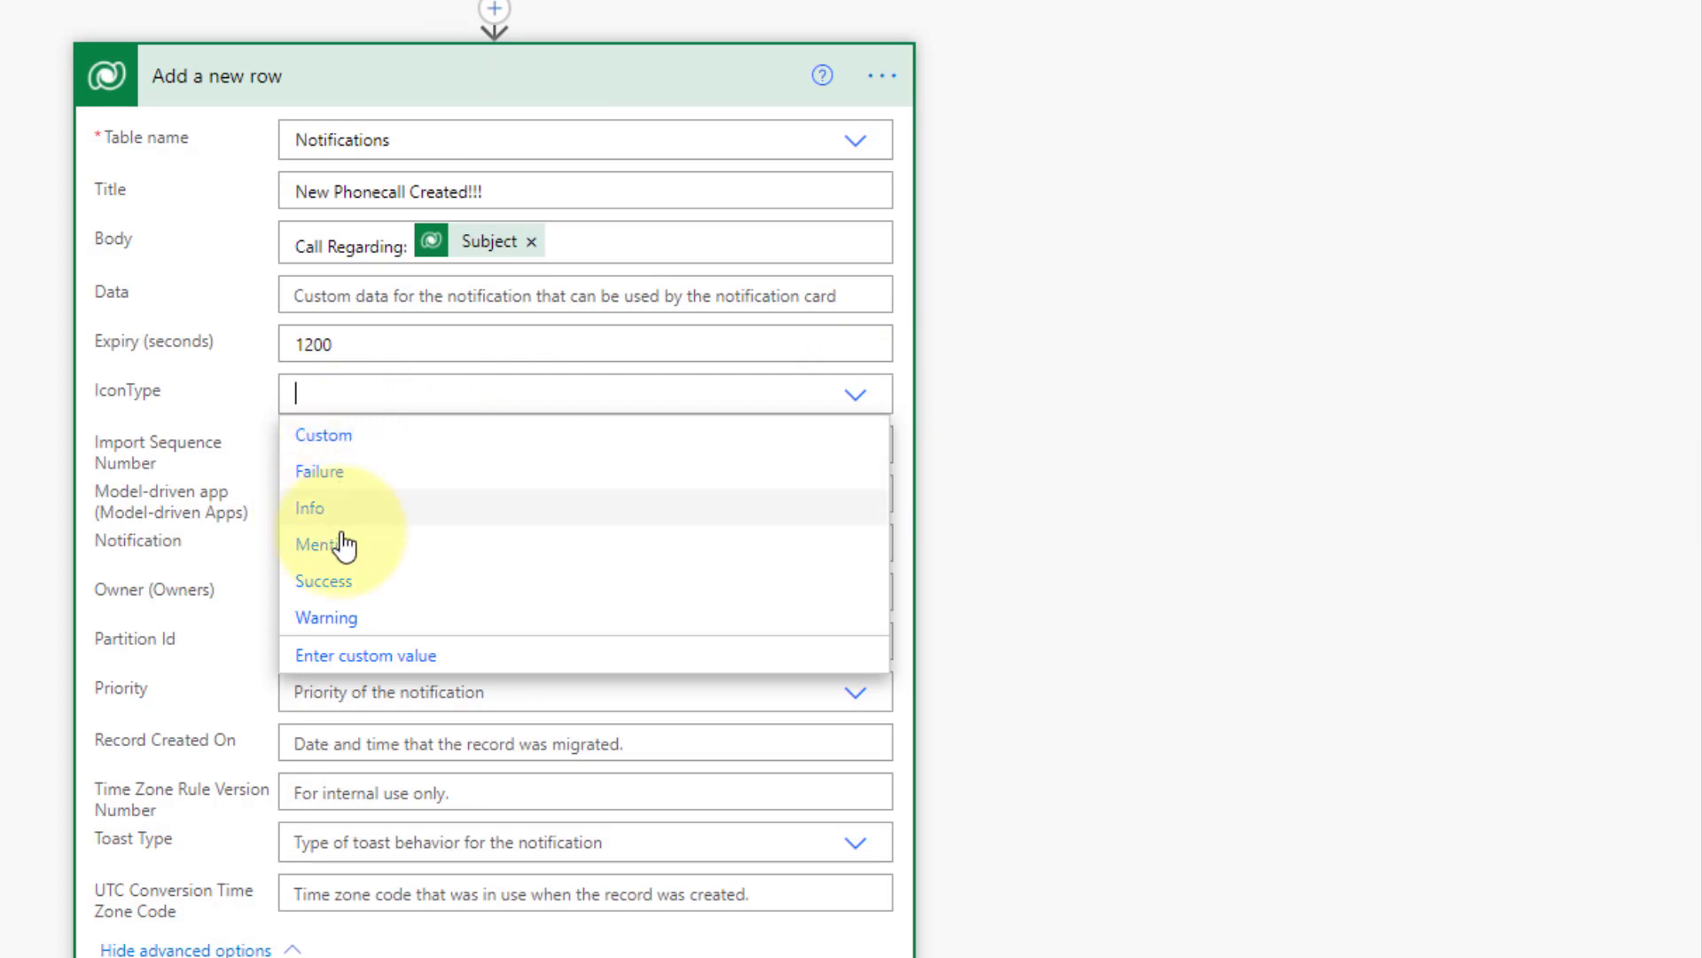
click(330, 435)
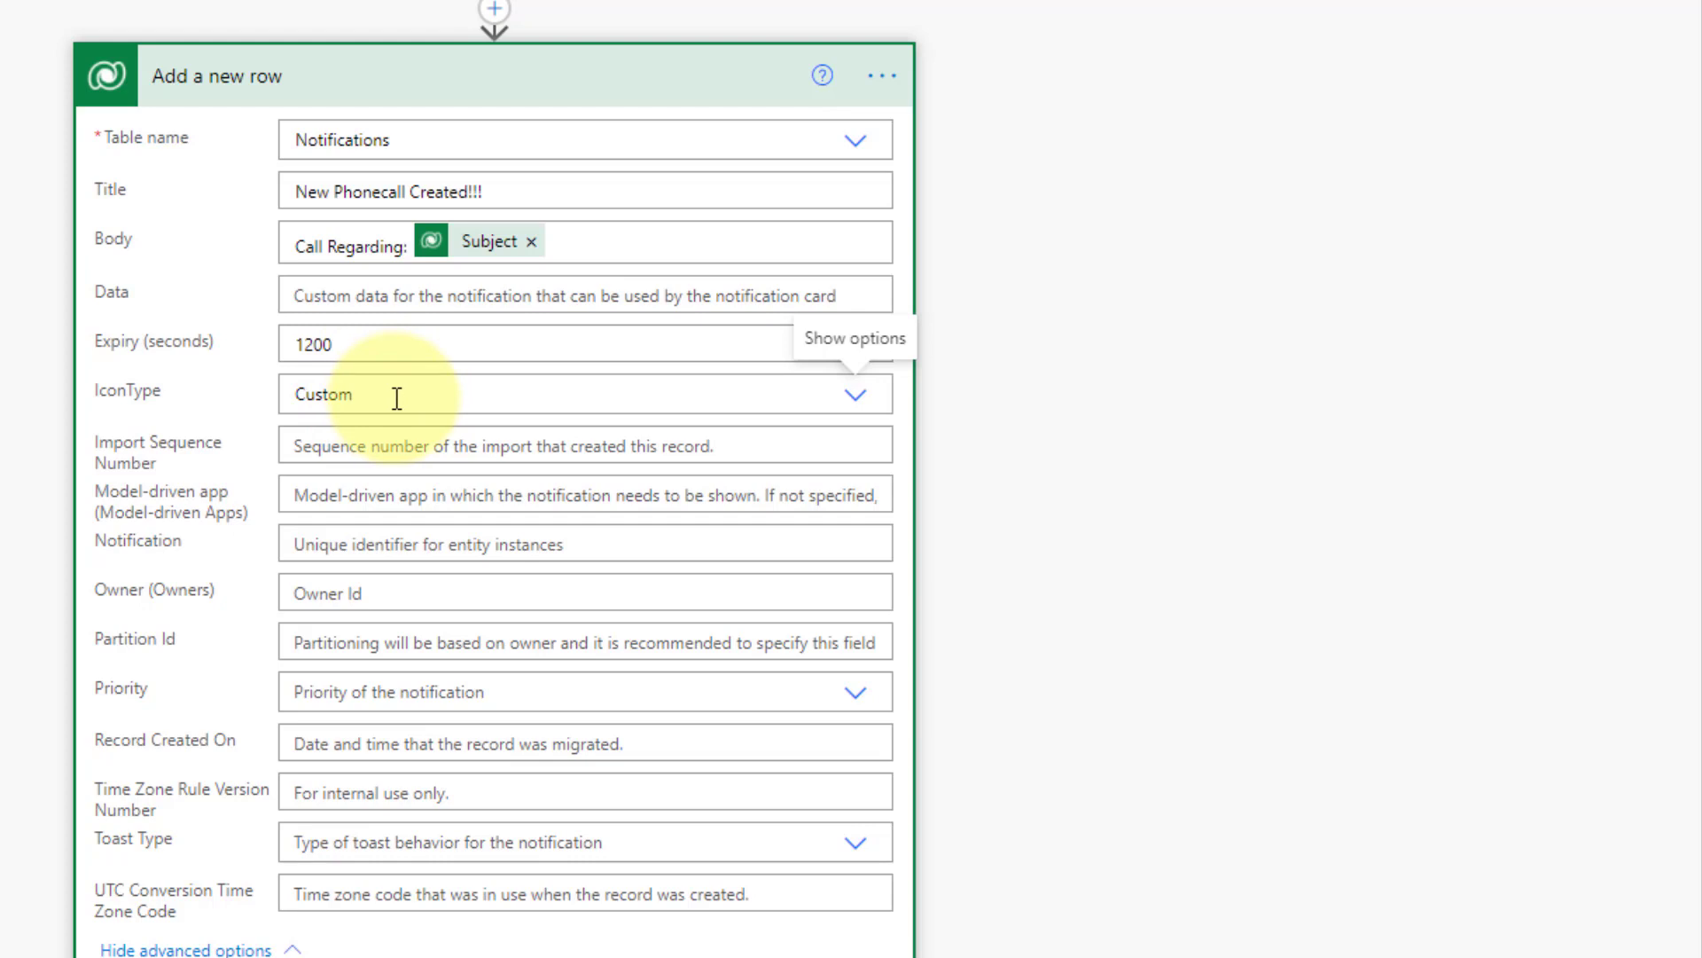
click(857, 403)
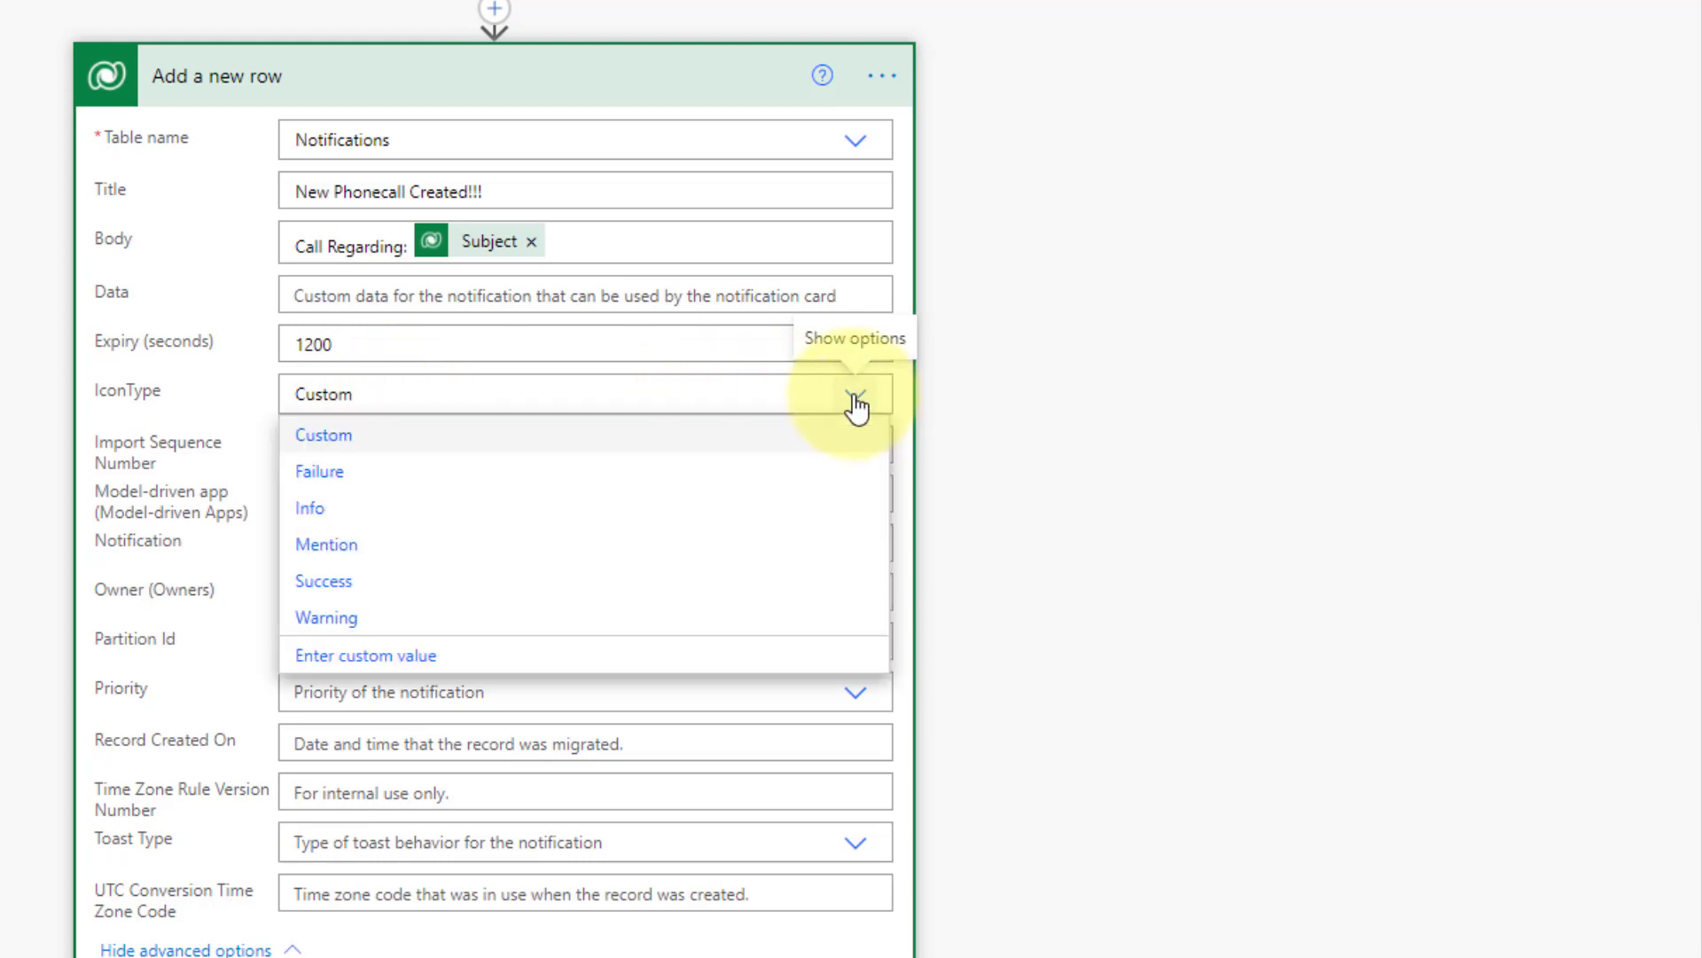
click(345, 587)
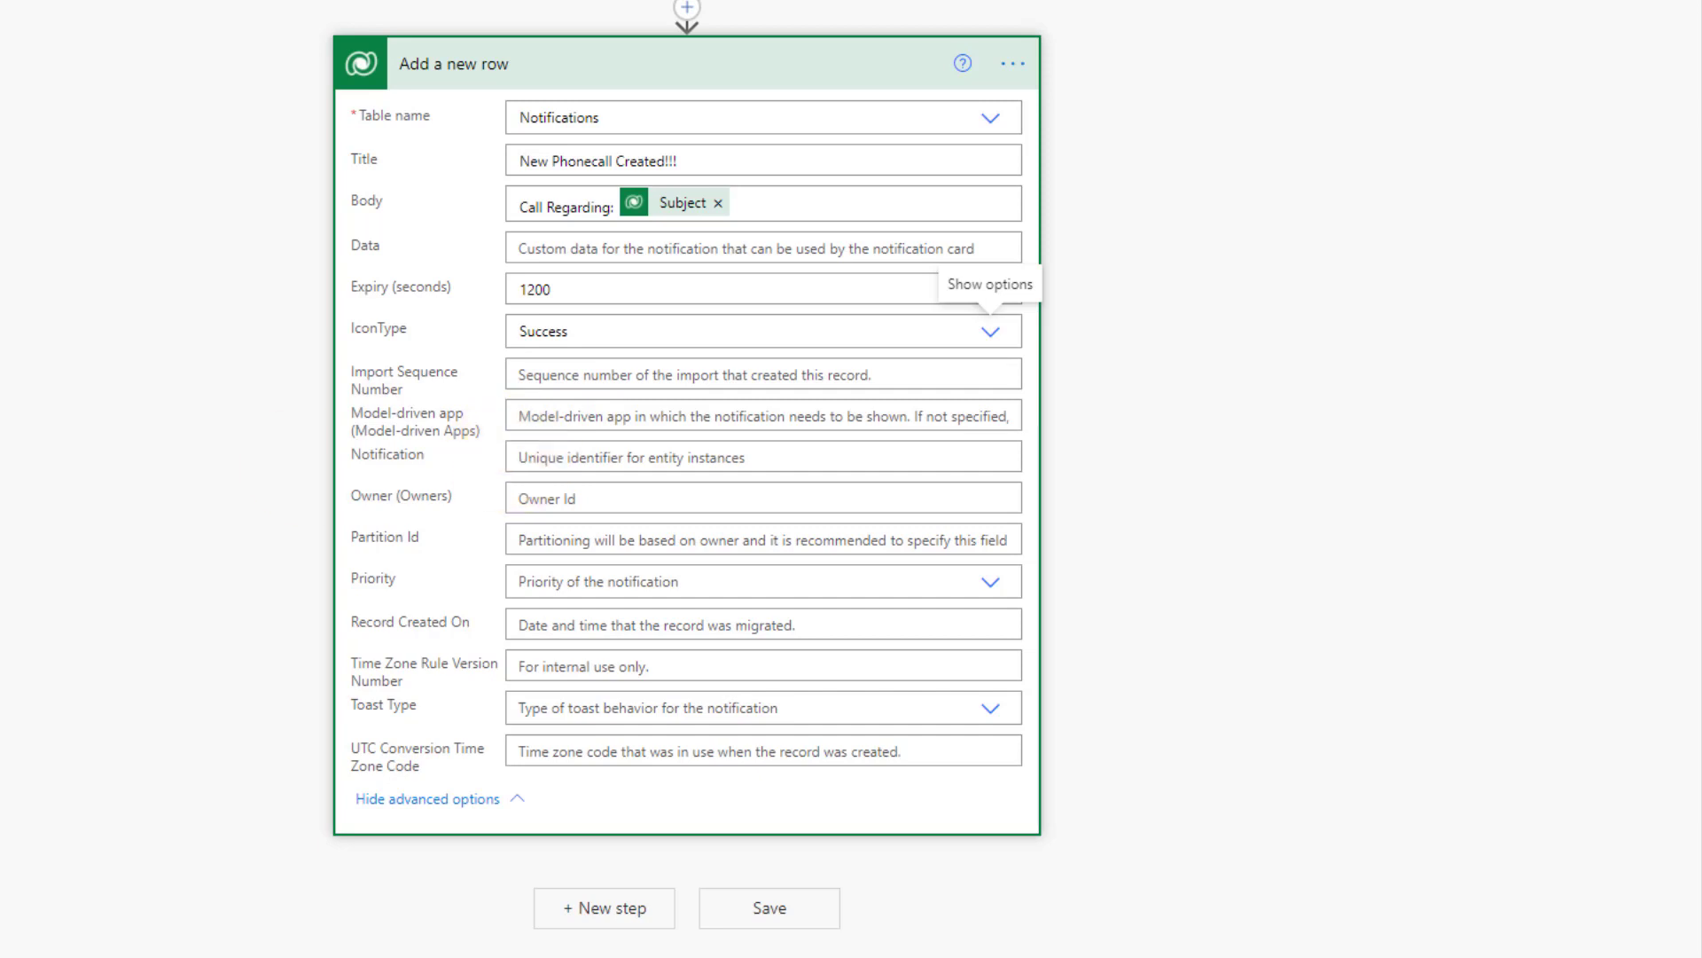
Set the notification Owner to /systemusers(Owner (Value)) using the phone call's owner, and Priority to High.
click(552, 499)
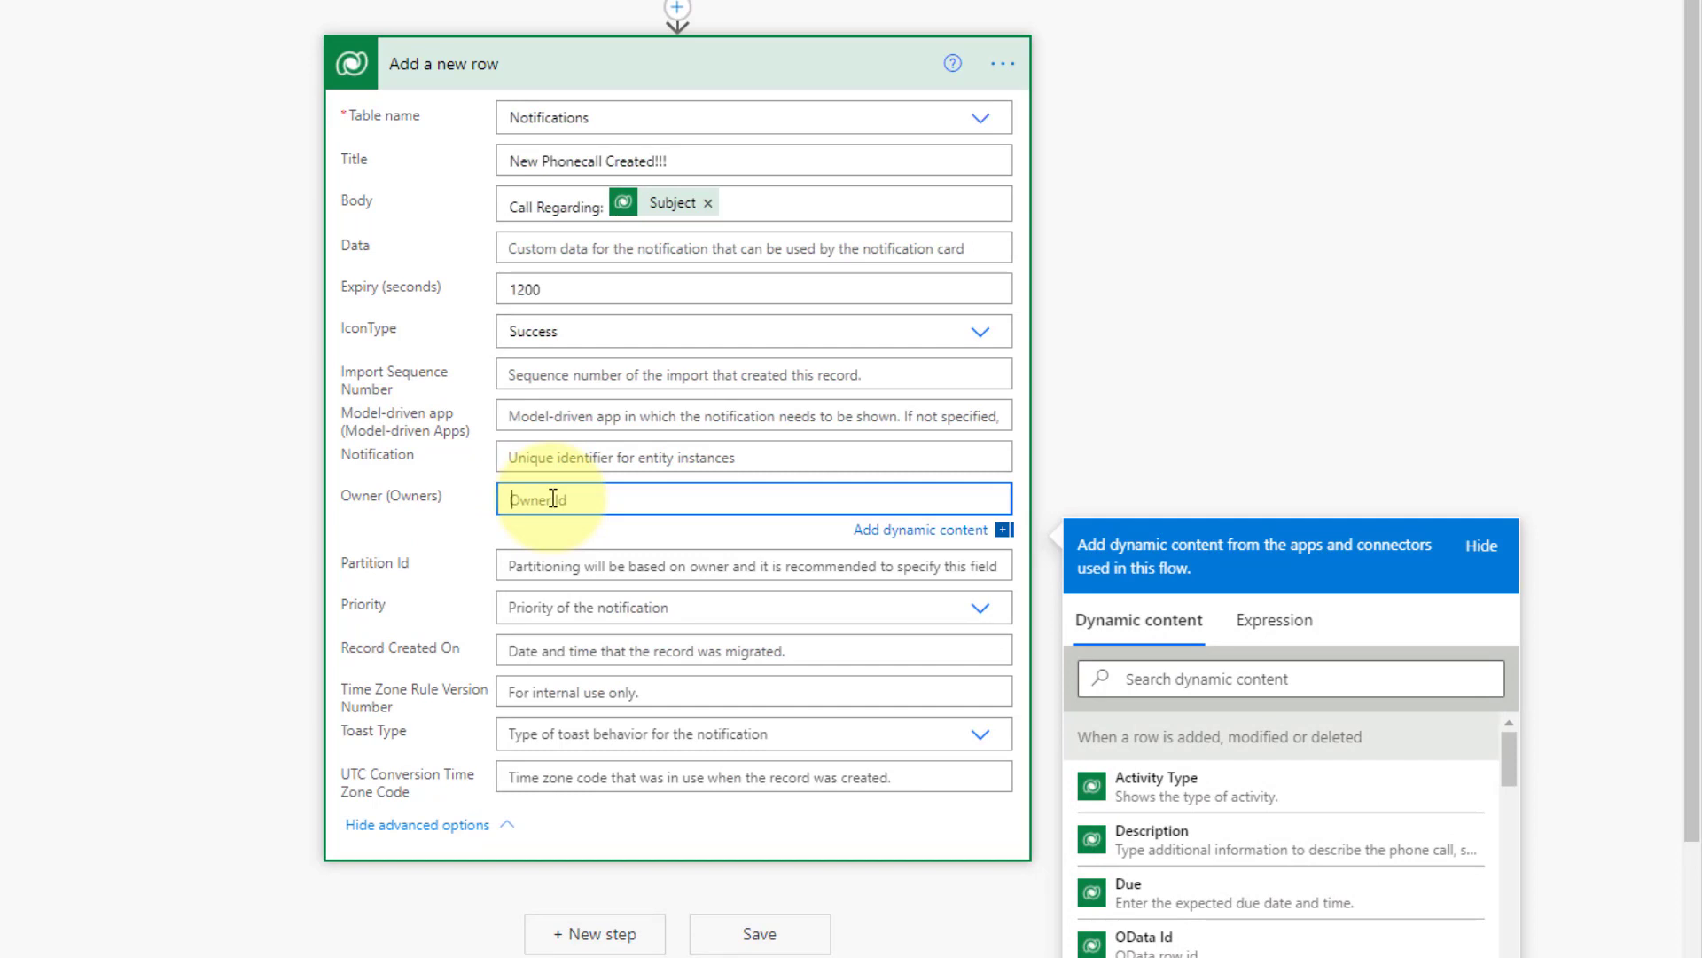
text(/systemusers()
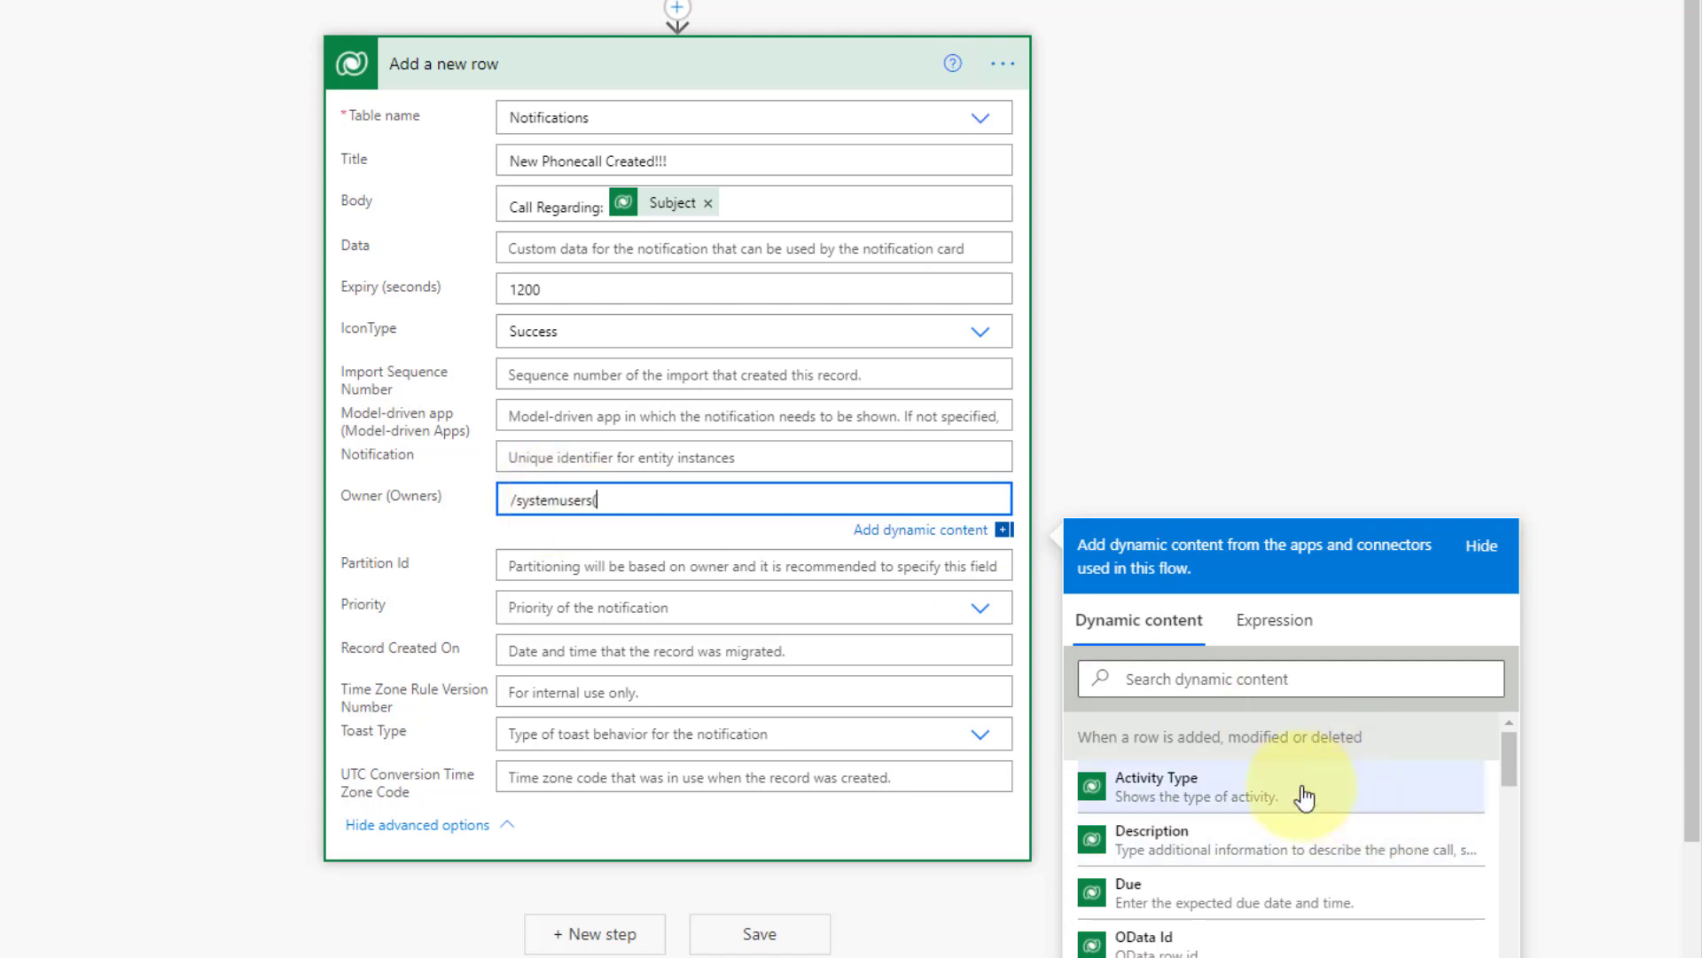
click(1255, 689)
text(owner)
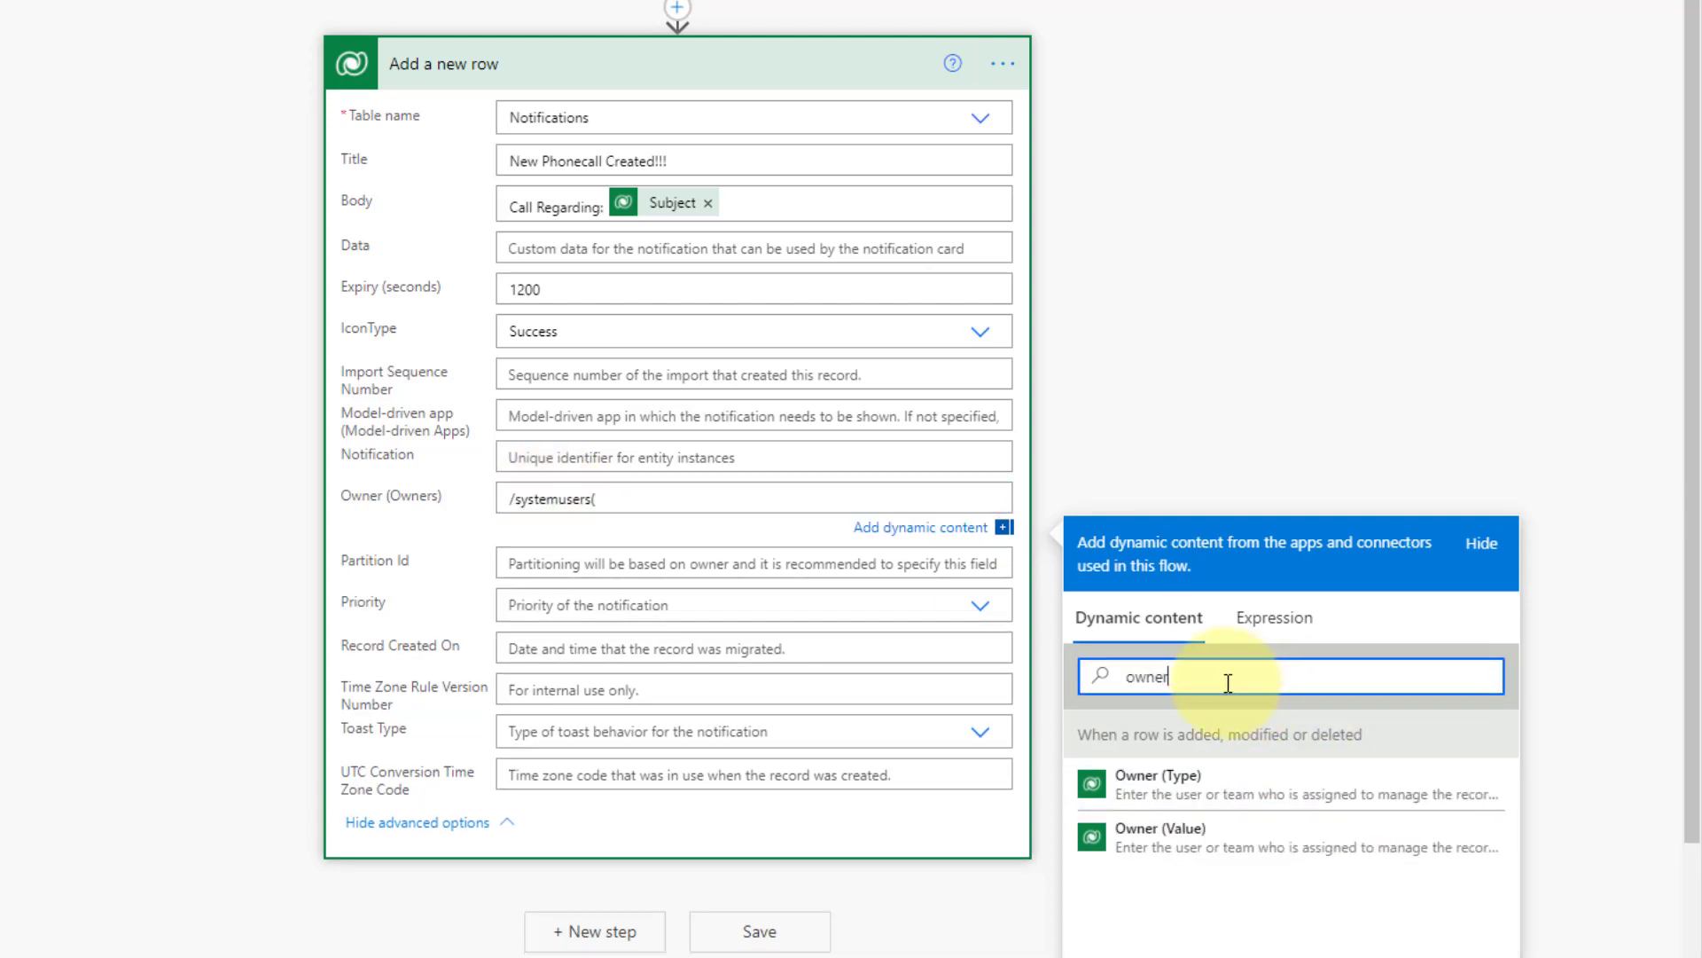
click(1159, 838)
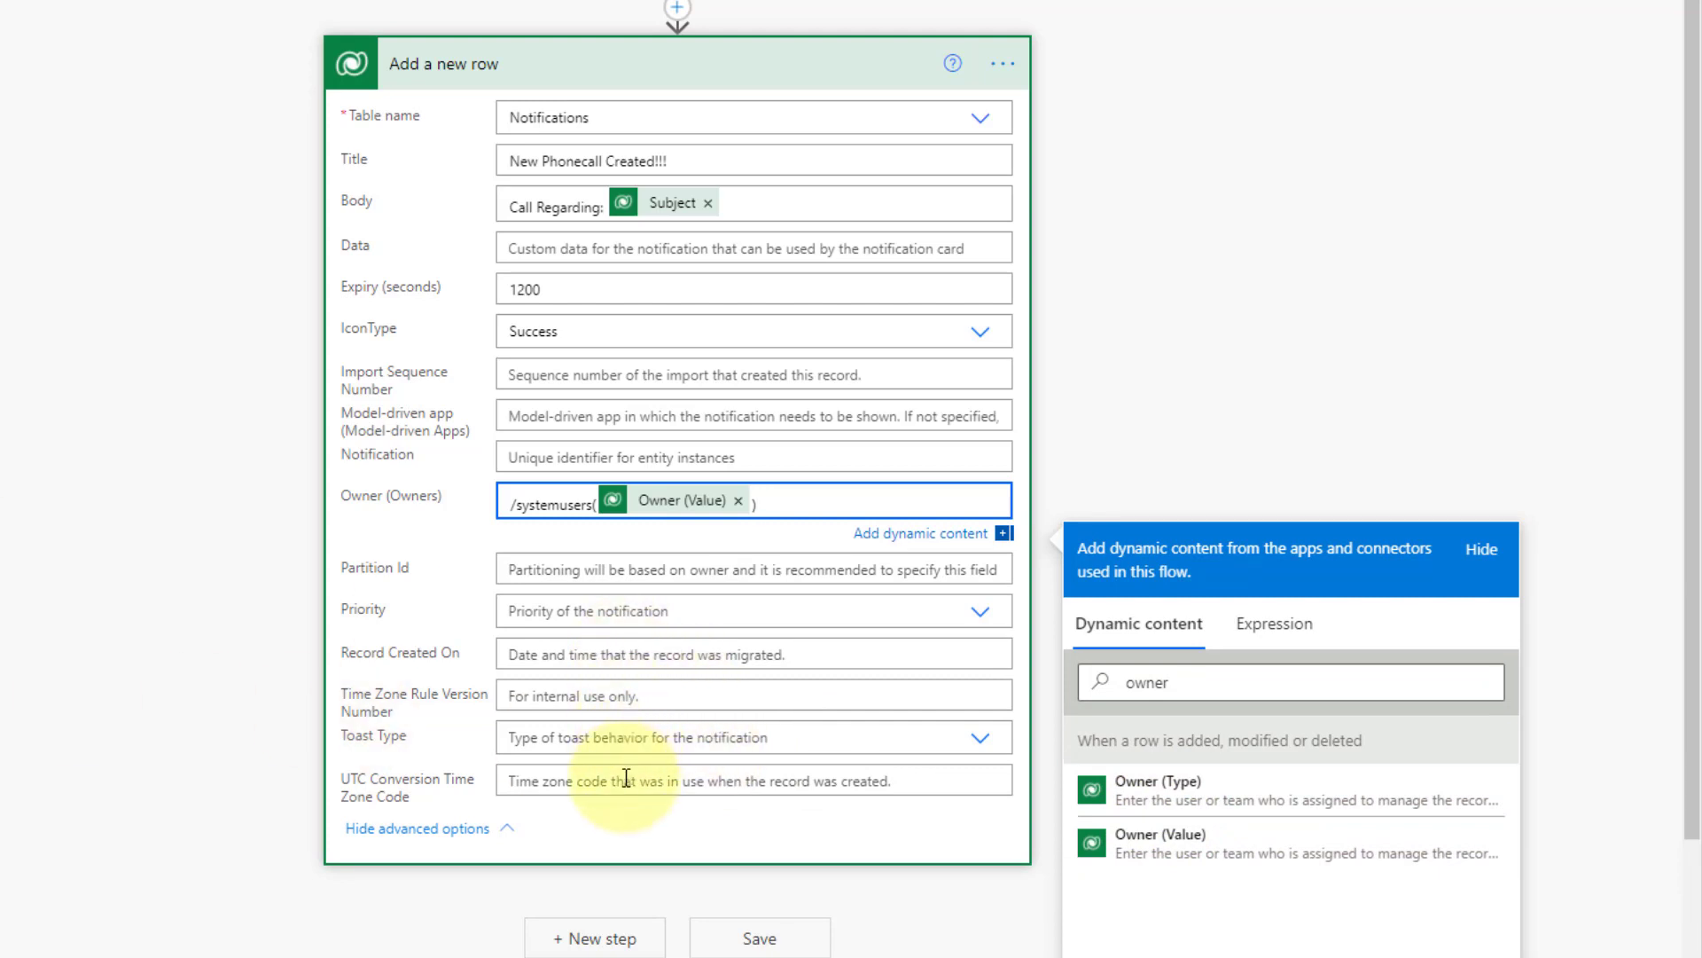
click(983, 616)
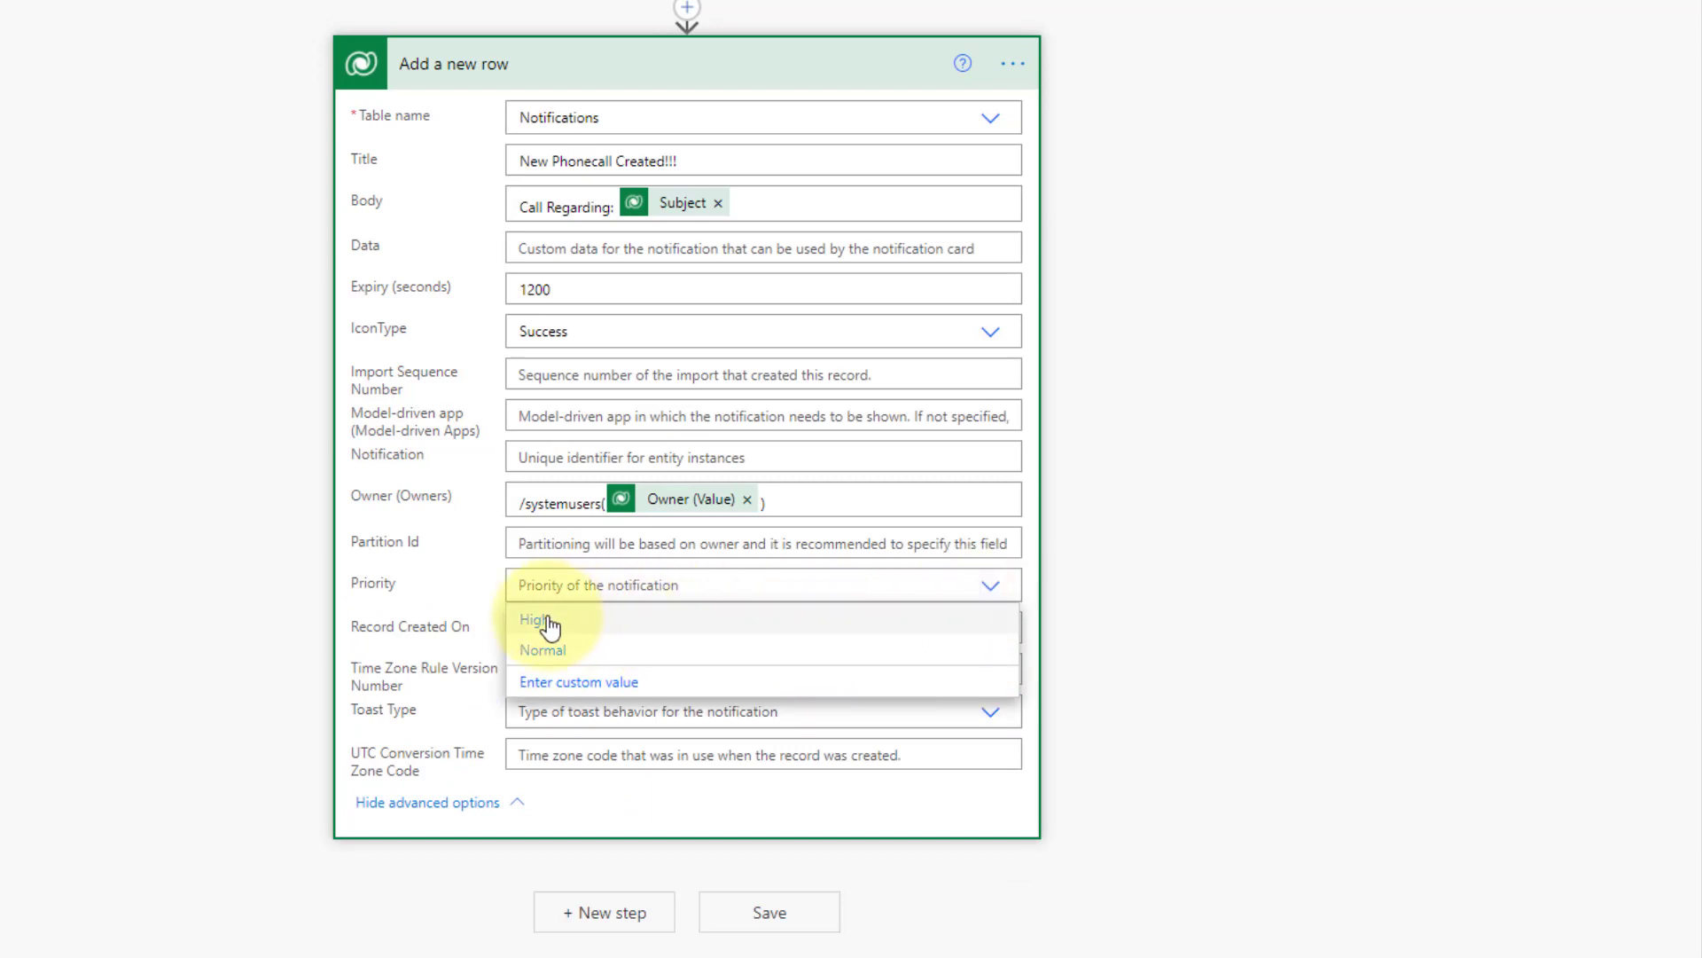
click(535, 620)
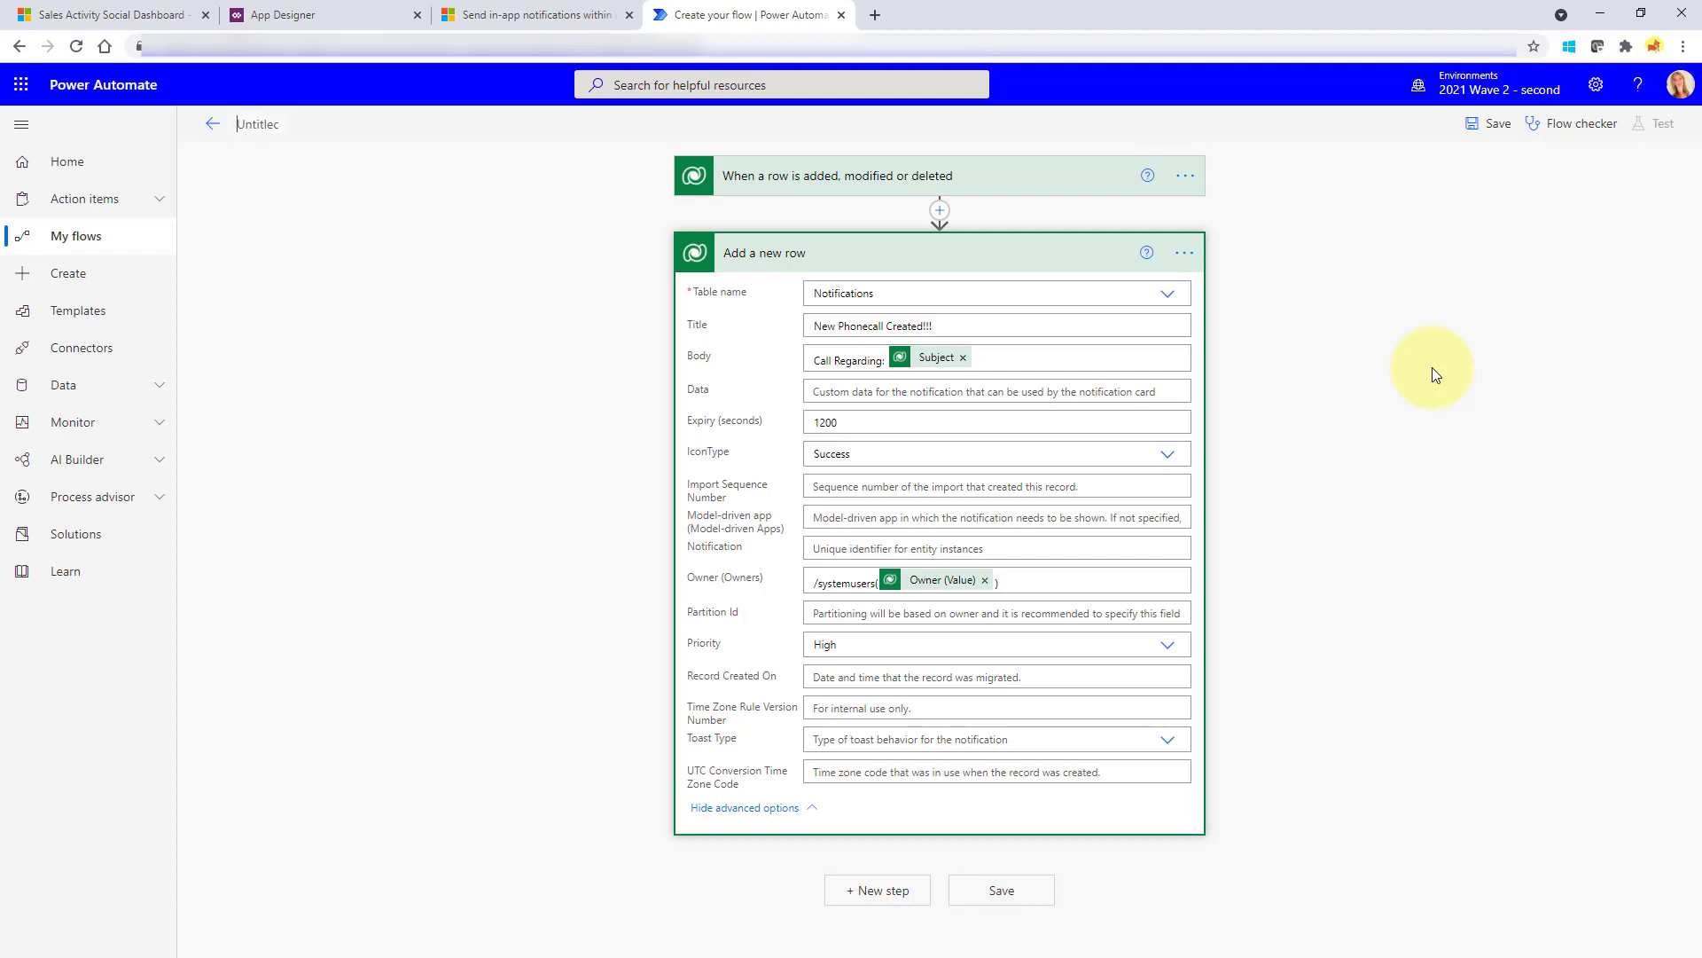
Open Dynamics 365 Notification settings and select the 30-second toast total duration value.
click(144, 17)
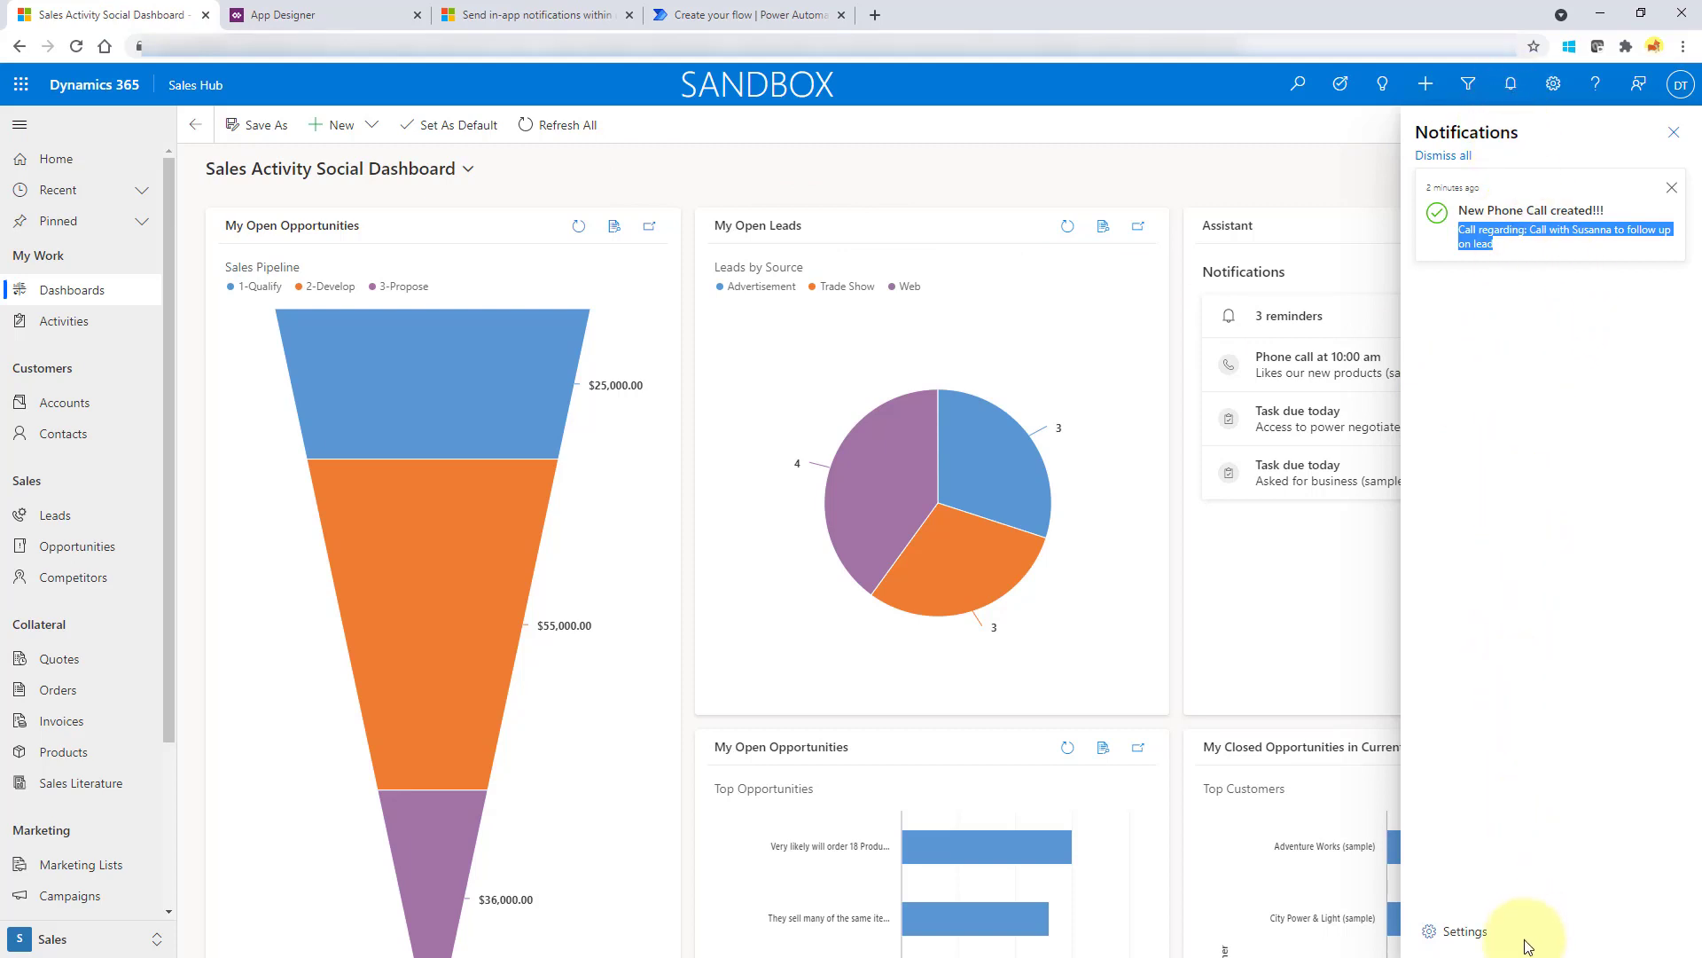
click(1465, 932)
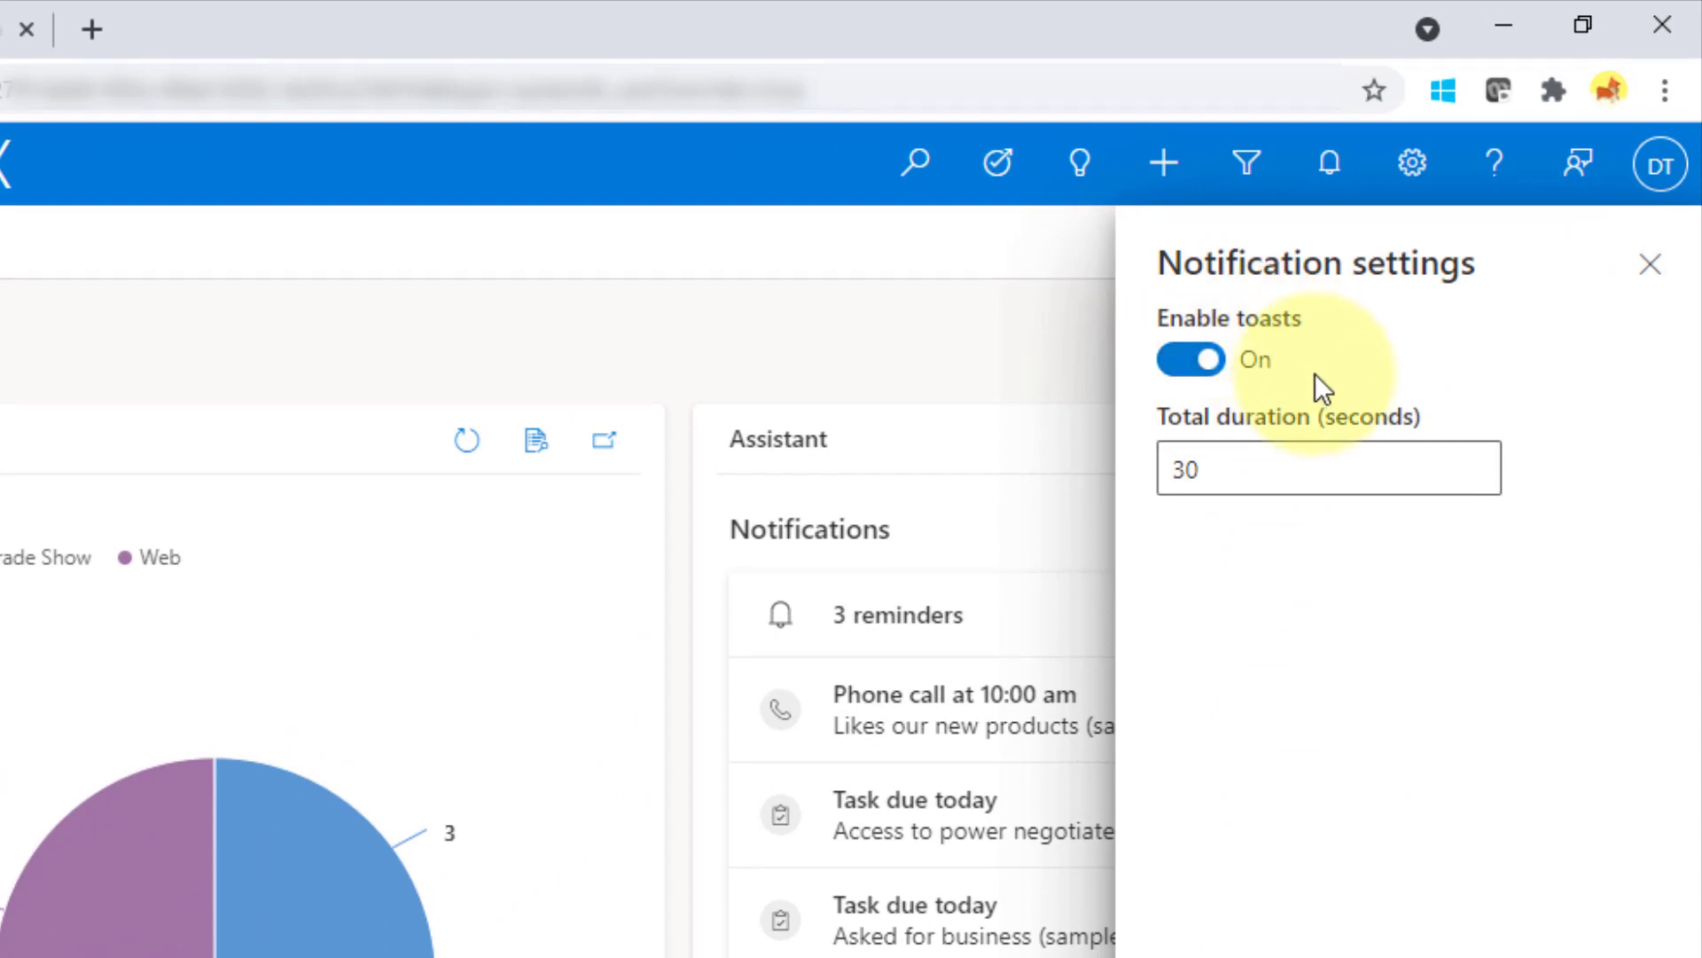
double_click(1180, 475)
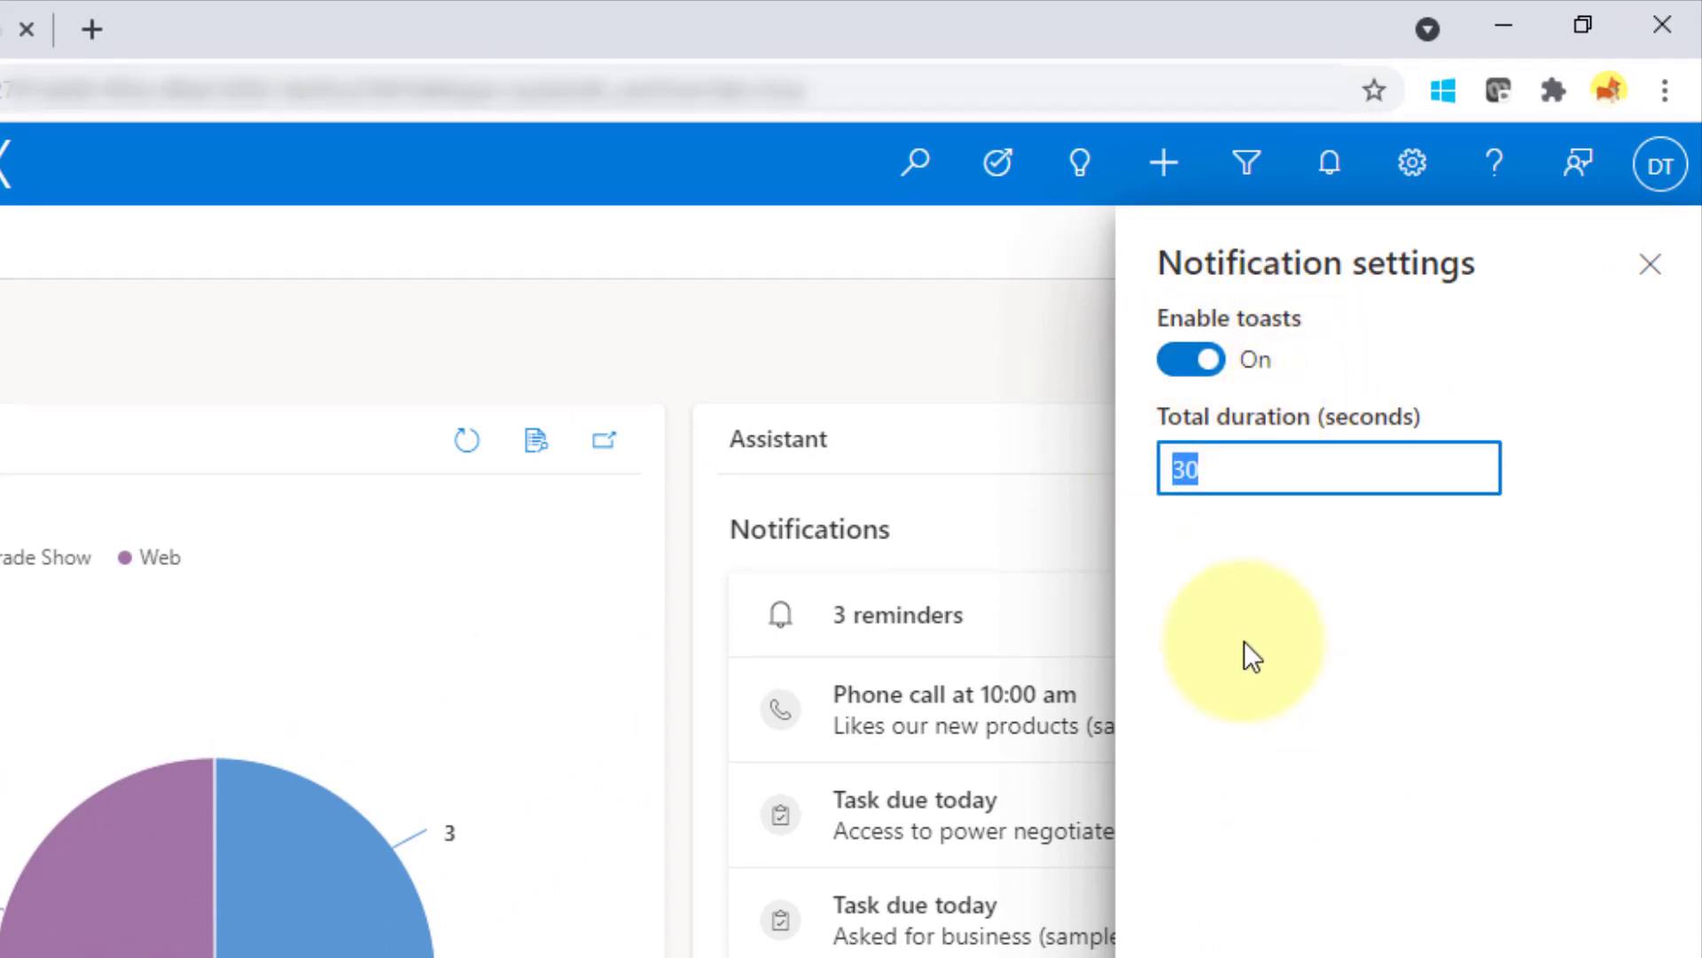